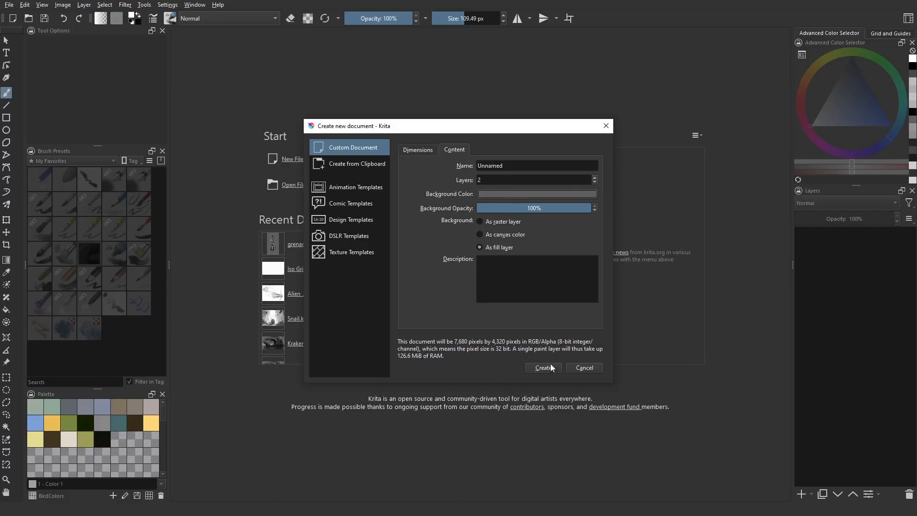
- Create the 7,680 by 4,320 px document and fill a wide freehand wing-like silhouette with black on Paint Layer 1, leaving nothing selected
{"action": "left_click", "coordinate": [542, 368]}
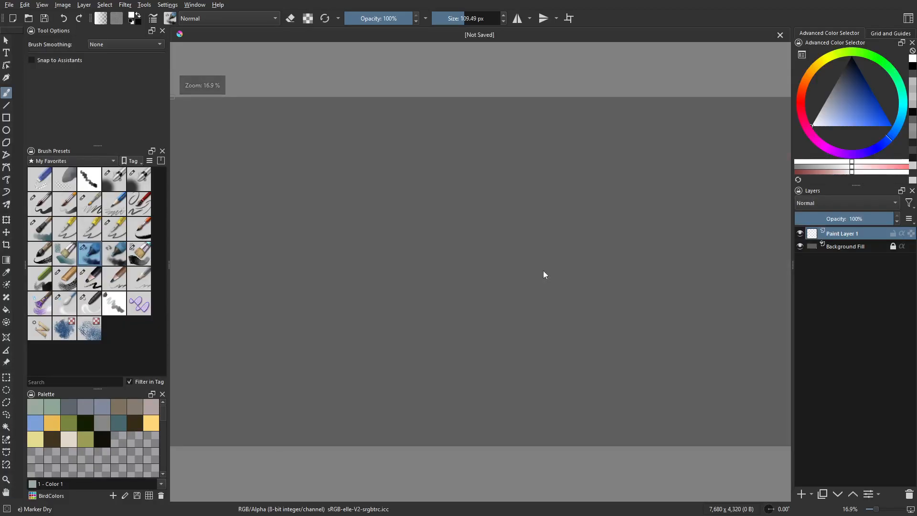
{"action": "scroll", "coordinate": [543, 270], "scroll_direction": "up", "scroll_amount": 1}
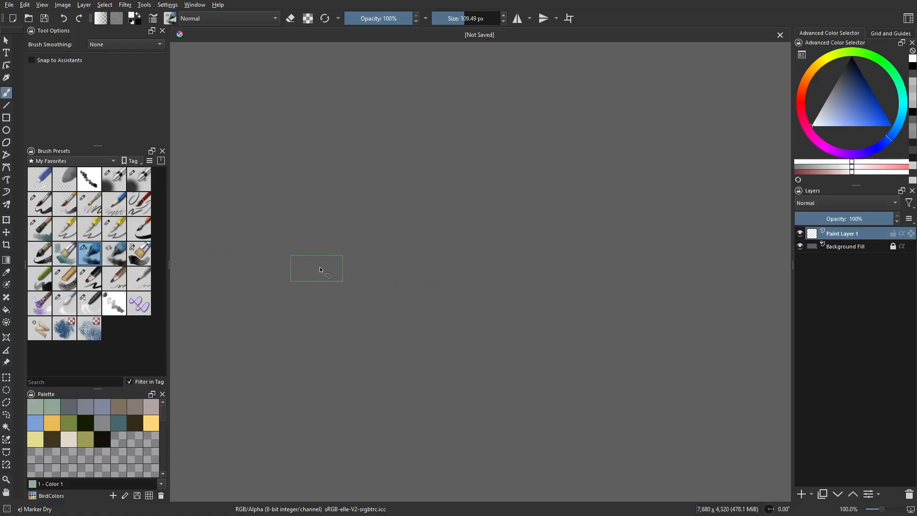
{"action": "key", "text": "l"}
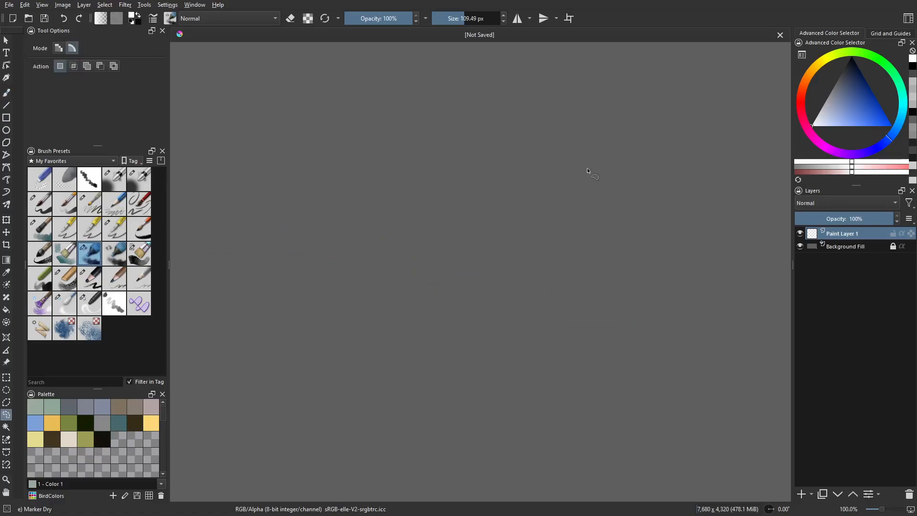
{"action": "mouse_move", "coordinate": [348, 292]}
{"action": "left_mouse_down"}
{"action": "mouse_move", "coordinate": [413, 314]}
{"action": "mouse_move", "coordinate": [505, 307]}
{"action": "mouse_move", "coordinate": [564, 248]}
{"action": "mouse_move", "coordinate": [598, 167]}
{"action": "left_mouse_up"}
{"action": "key", "text": "f"}
{"action": "left_click", "coordinate": [462, 232]}
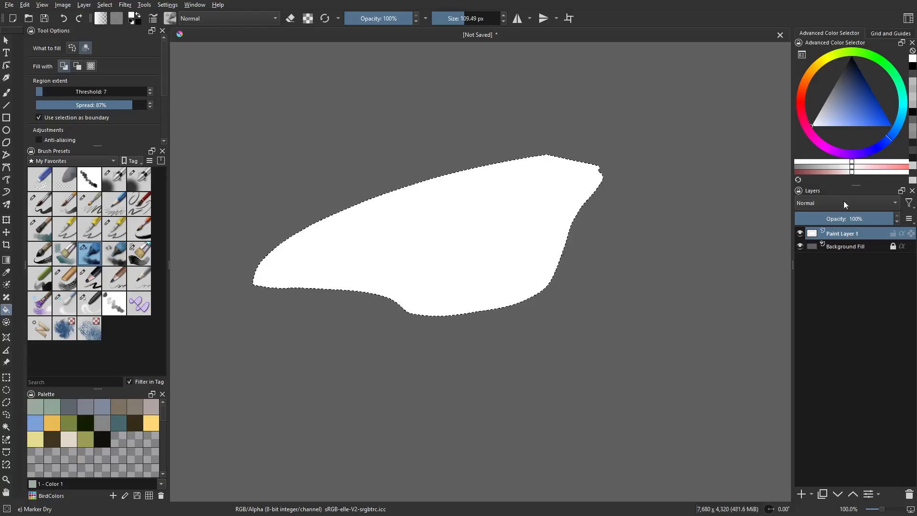
{"action": "key", "text": "x"}
{"action": "left_click", "coordinate": [539, 279]}
{"action": "key", "text": "ctrl+shift+a"}
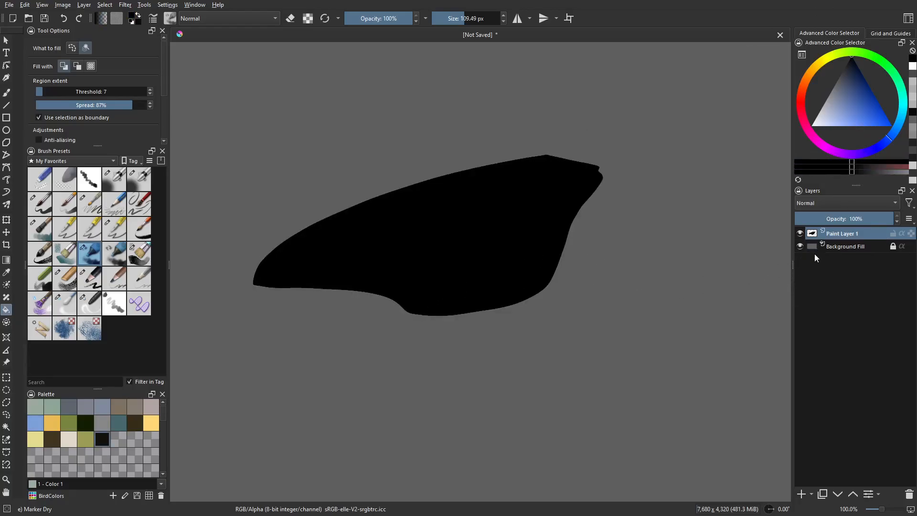
- Put Paint Layer 1 into a quick clipping group and make its Mask Layer active
{"action": "right_click", "coordinate": [846, 237]}
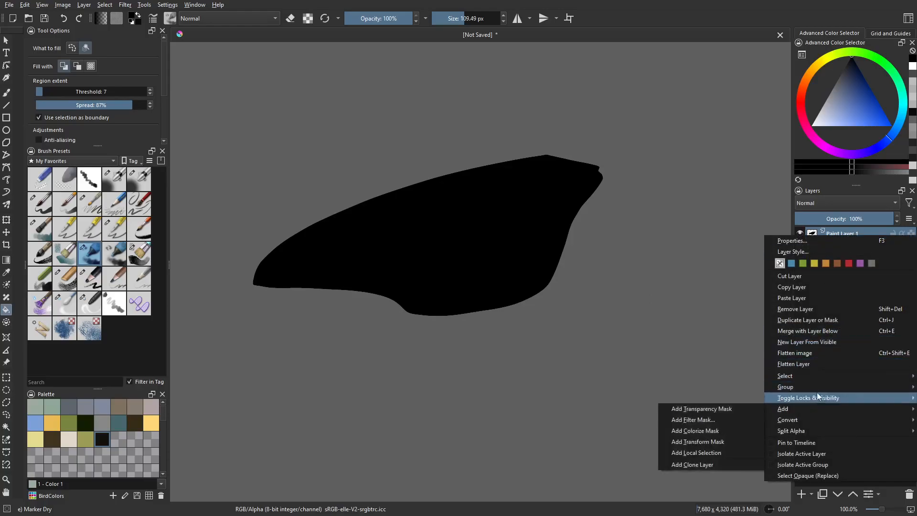
{"action": "mouse_move", "coordinate": [812, 387]}
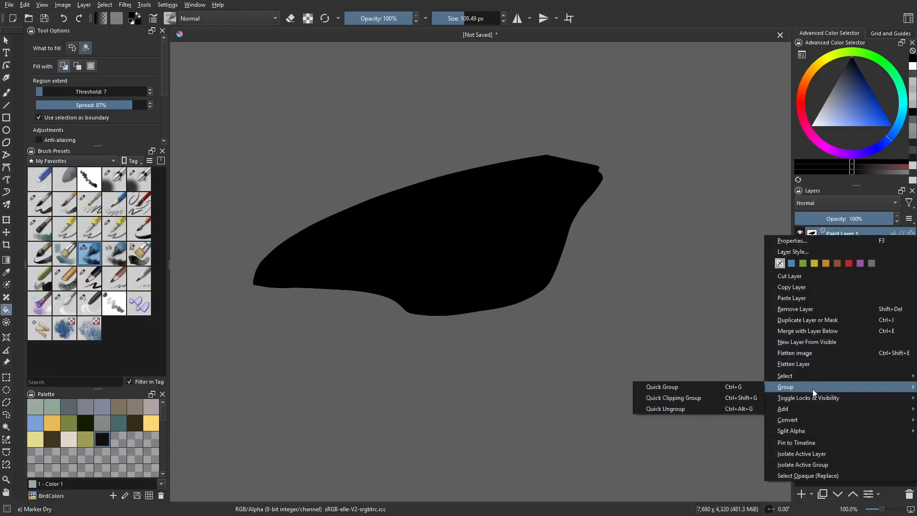
{"action": "left_click", "coordinate": [700, 400]}
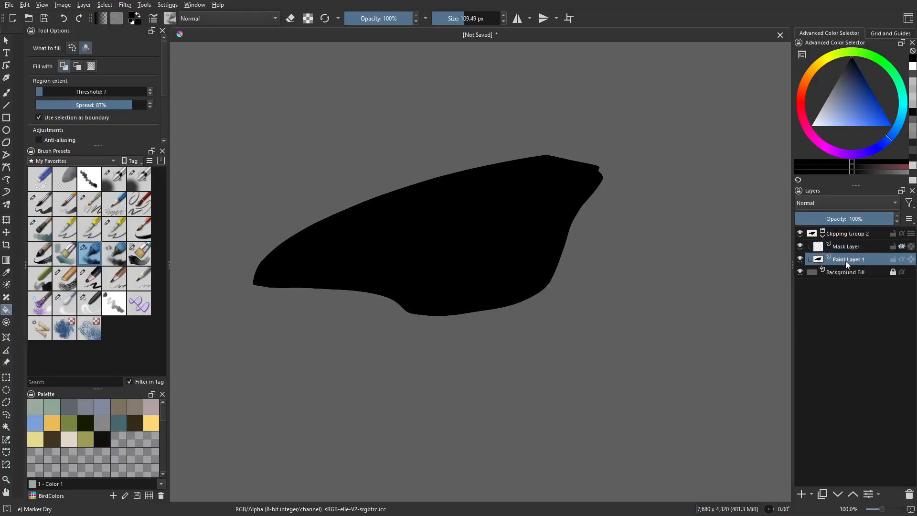
{"action": "left_click", "coordinate": [843, 247]}
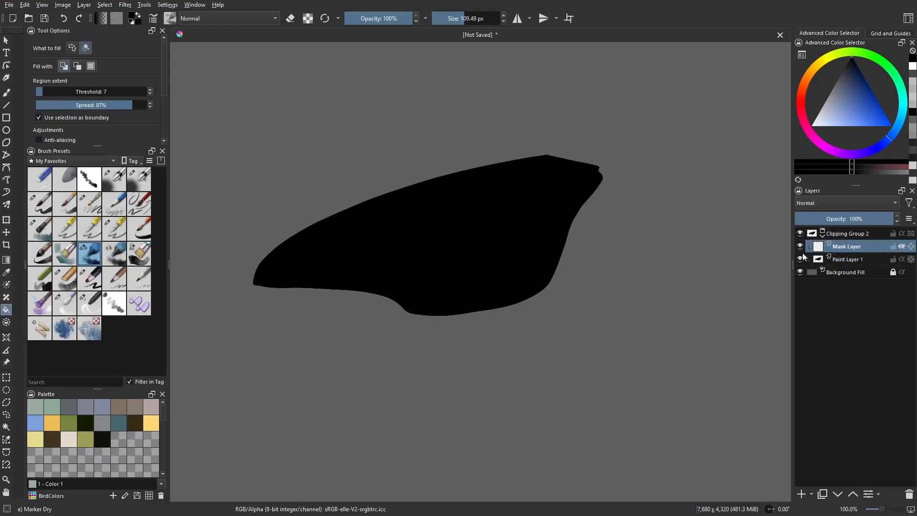
- Paint a grey band along the upper part of the black silhouette with the Marker Dry brush on the Mask Layer
{"action": "key", "text": "b"}
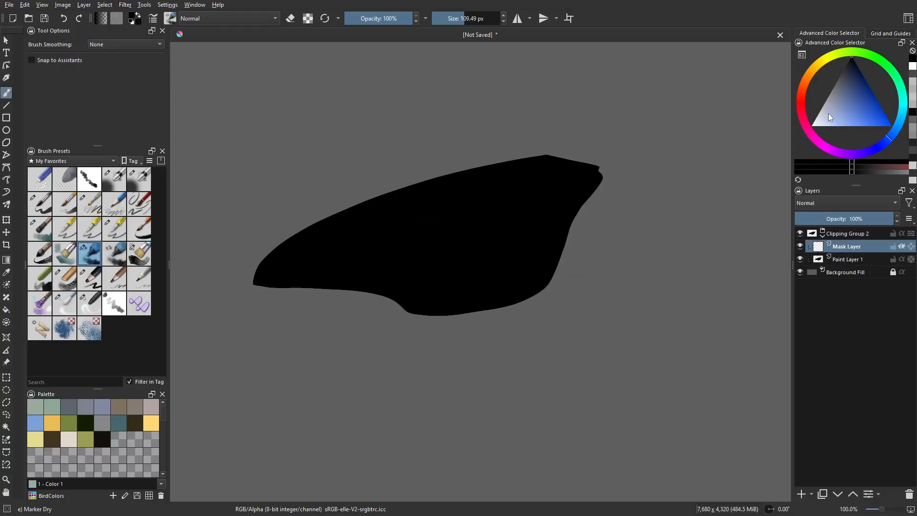
{"action": "left_click_drag", "start_coordinate": [827, 115], "coordinate": [806, 104]}
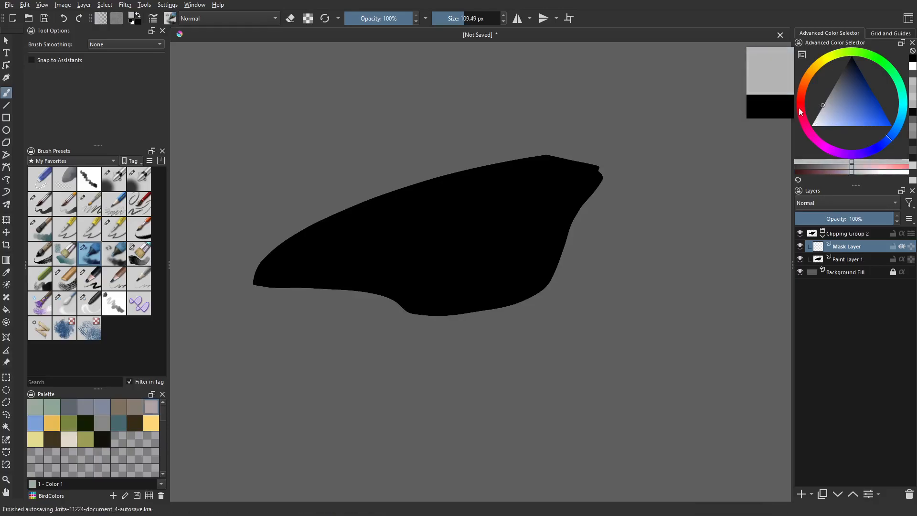
{"action": "mouse_move", "coordinate": [229, 286]}
{"action": "left_mouse_down"}
{"action": "mouse_move", "coordinate": [334, 218]}
{"action": "mouse_move", "coordinate": [562, 167]}
{"action": "mouse_move", "coordinate": [449, 190]}
{"action": "mouse_move", "coordinate": [241, 290]}
{"action": "mouse_move", "coordinate": [493, 161]}
{"action": "mouse_move", "coordinate": [561, 163]}
{"action": "mouse_move", "coordinate": [235, 286]}
{"action": "mouse_move", "coordinate": [449, 204]}
{"action": "mouse_move", "coordinate": [251, 287]}
{"action": "left_mouse_up"}
{"action": "mouse_move", "coordinate": [573, 174]}
{"action": "left_mouse_down"}
{"action": "mouse_move", "coordinate": [249, 290]}
{"action": "mouse_move", "coordinate": [657, 174]}
{"action": "mouse_move", "coordinate": [296, 286]}
{"action": "left_mouse_up"}
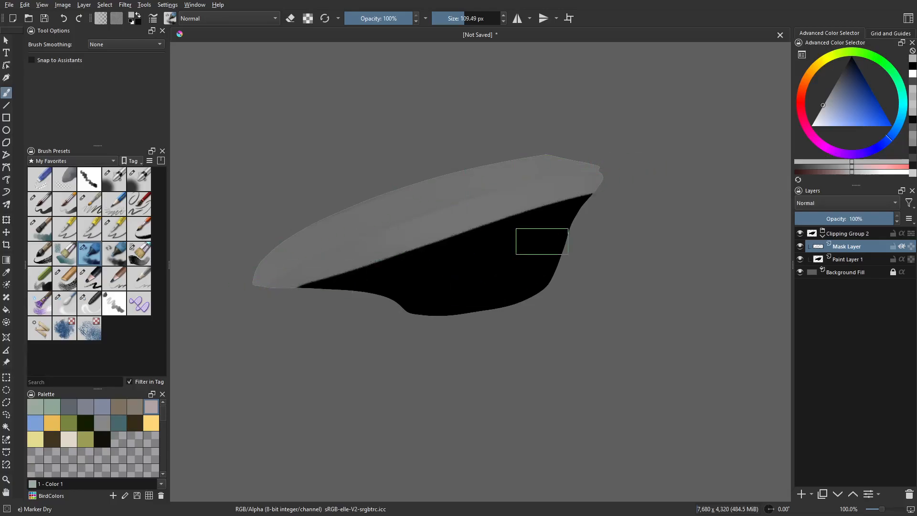
- Reduce the brush size to 64.41 px and try a darker grey stroke just below the band
{"action": "left_click", "coordinate": [834, 85]}
{"action": "key", "text": "bracketleft"}
{"action": "key", "text": "bracketleft"}
{"action": "key", "text": "bracketleft"}
{"action": "key", "text": "bracketleft"}
{"action": "key", "text": "bracketleft"}
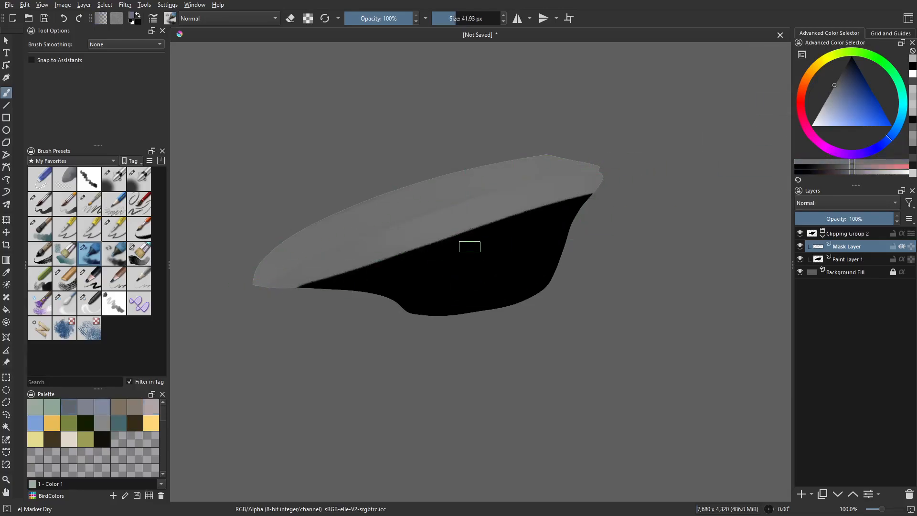
{"action": "key", "text": "bracketright"}
{"action": "key", "text": "bracketright"}
{"action": "mouse_move", "coordinate": [298, 286]}
{"action": "left_mouse_down"}
{"action": "mouse_move", "coordinate": [384, 288]}
{"action": "mouse_move", "coordinate": [414, 309]}
{"action": "mouse_move", "coordinate": [458, 311]}
{"action": "mouse_move", "coordinate": [515, 292]}
{"action": "mouse_move", "coordinate": [567, 213]}
{"action": "left_mouse_up"}
{"action": "key", "text": "ctrl+z"}
- Paint a dark grey rim along the silhouette's lower edge and a dark grey block in the middle of the black area
{"action": "left_click_drag", "start_coordinate": [849, 90], "coordinate": [834, 75]}
{"action": "mouse_move", "coordinate": [580, 195]}
{"action": "left_mouse_down"}
{"action": "mouse_move", "coordinate": [557, 210]}
{"action": "mouse_move", "coordinate": [501, 301]}
{"action": "mouse_move", "coordinate": [437, 308]}
{"action": "left_mouse_up"}
{"action": "key", "text": "ctrl+z"}
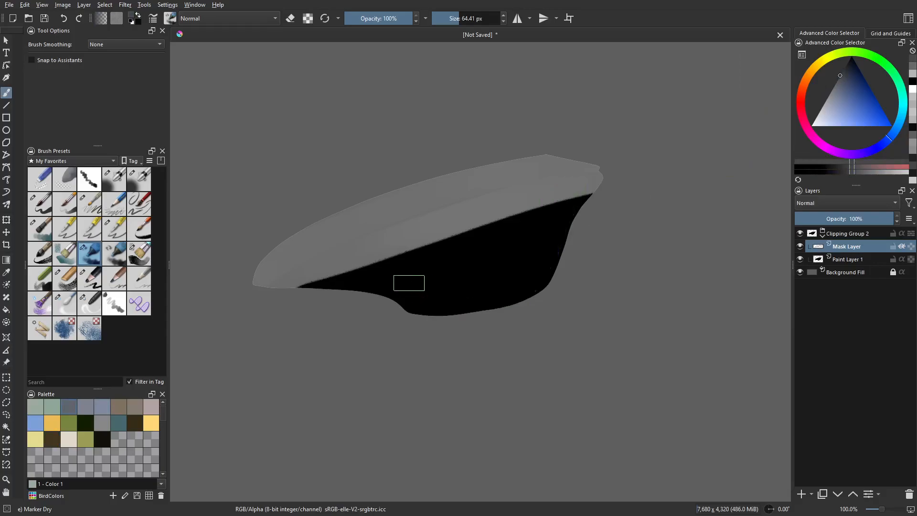
{"action": "mouse_move", "coordinate": [300, 286]}
{"action": "left_mouse_down"}
{"action": "mouse_move", "coordinate": [380, 290]}
{"action": "mouse_move", "coordinate": [424, 312]}
{"action": "mouse_move", "coordinate": [466, 309]}
{"action": "mouse_move", "coordinate": [535, 282]}
{"action": "mouse_move", "coordinate": [581, 205]}
{"action": "mouse_move", "coordinate": [535, 268]}
{"action": "mouse_move", "coordinate": [465, 297]}
{"action": "mouse_move", "coordinate": [407, 304]}
{"action": "left_mouse_up"}
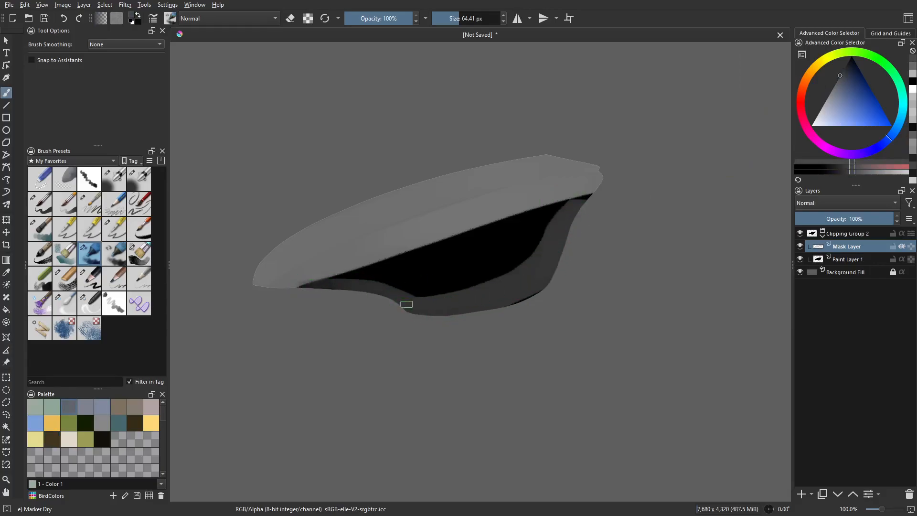
{"action": "mouse_move", "coordinate": [449, 253]}
{"action": "left_mouse_down"}
{"action": "mouse_move", "coordinate": [459, 241]}
{"action": "mouse_move", "coordinate": [477, 268]}
{"action": "mouse_move", "coordinate": [485, 255]}
{"action": "mouse_move", "coordinate": [466, 248]}
{"action": "mouse_move", "coordinate": [495, 245]}
{"action": "mouse_move", "coordinate": [477, 272]}
{"action": "mouse_move", "coordinate": [491, 229]}
{"action": "mouse_move", "coordinate": [500, 260]}
{"action": "mouse_move", "coordinate": [480, 289]}
{"action": "mouse_move", "coordinate": [507, 268]}
{"action": "left_mouse_up"}
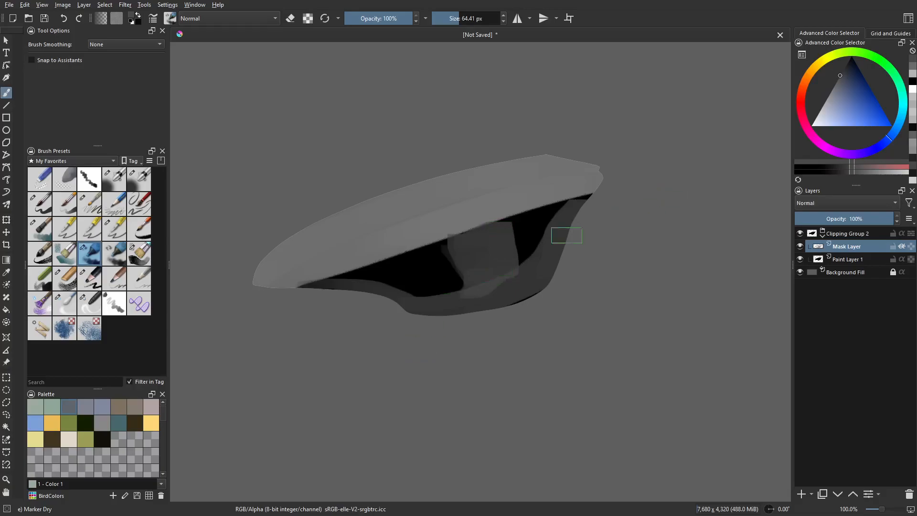
- Paint a light grey highlight along the top edge of the upper band with the brush at 132.95 px
{"action": "left_click", "coordinate": [817, 114]}
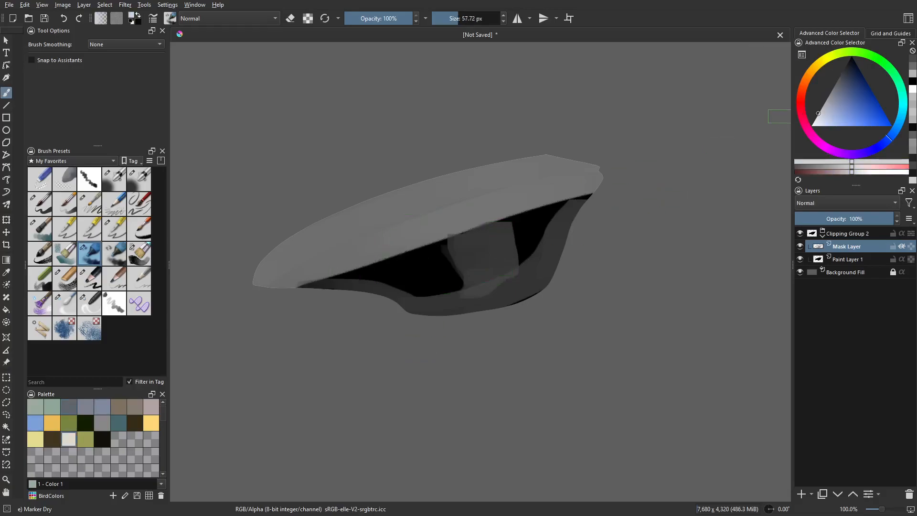
{"action": "left_click_drag", "start_coordinate": [333, 222], "coordinate": [354, 222], "text": "shift"}
{"action": "mouse_move", "coordinate": [256, 271]}
{"action": "left_mouse_down"}
{"action": "mouse_move", "coordinate": [519, 174]}
{"action": "mouse_move", "coordinate": [606, 164]}
{"action": "left_mouse_up"}
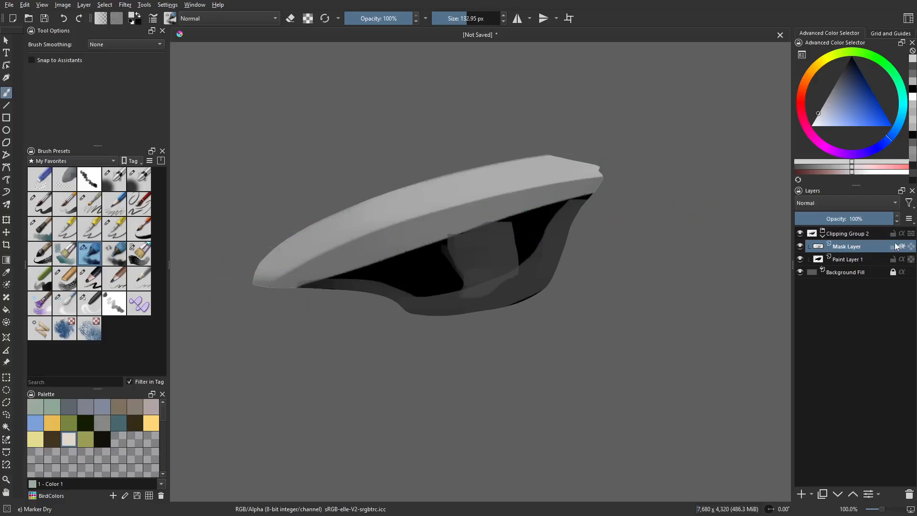
- Toggle the Mask Layer's alpha inheritance off and on to compare the clipped and unclipped paint
{"action": "left_click", "coordinate": [902, 247]}
{"action": "left_click", "coordinate": [902, 247]}
{"action": "left_click", "coordinate": [902, 248]}
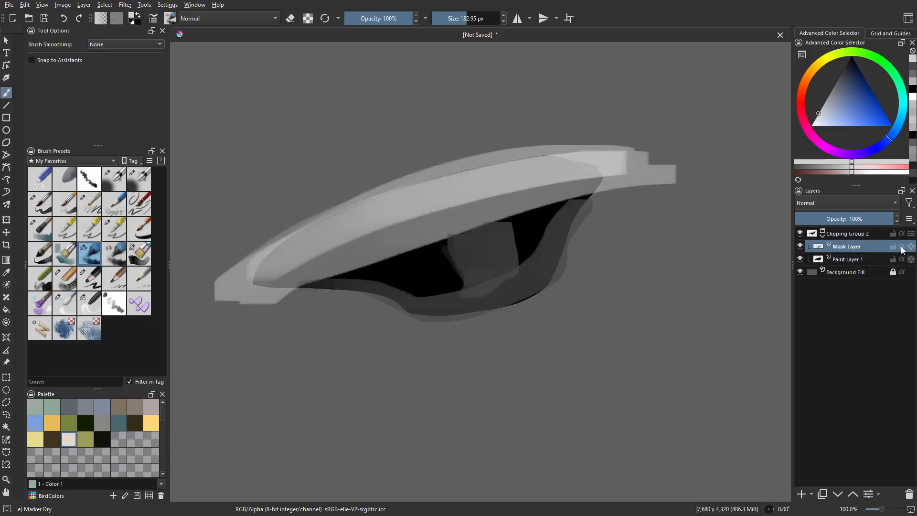
{"action": "left_click", "coordinate": [902, 248]}
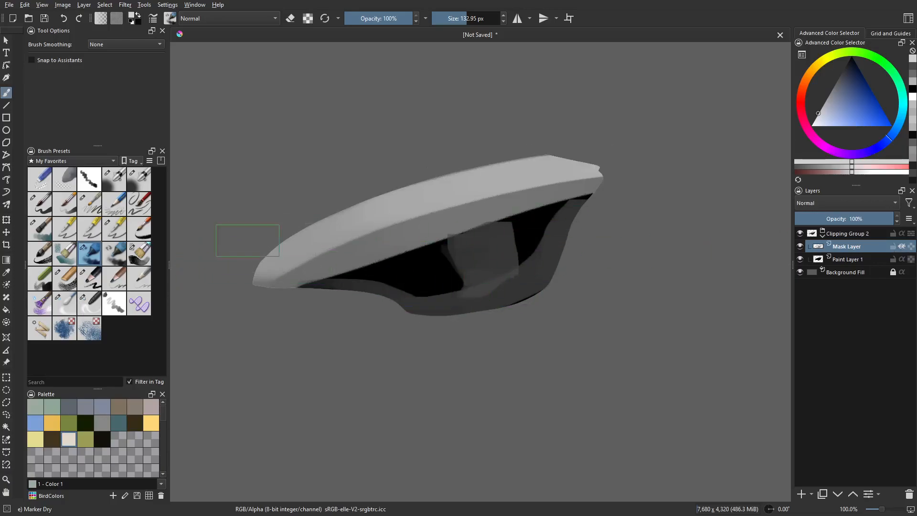
- Switch to the Blender Blur brush and review its brush tip and smudge settings
{"action": "left_click", "coordinate": [66, 305]}
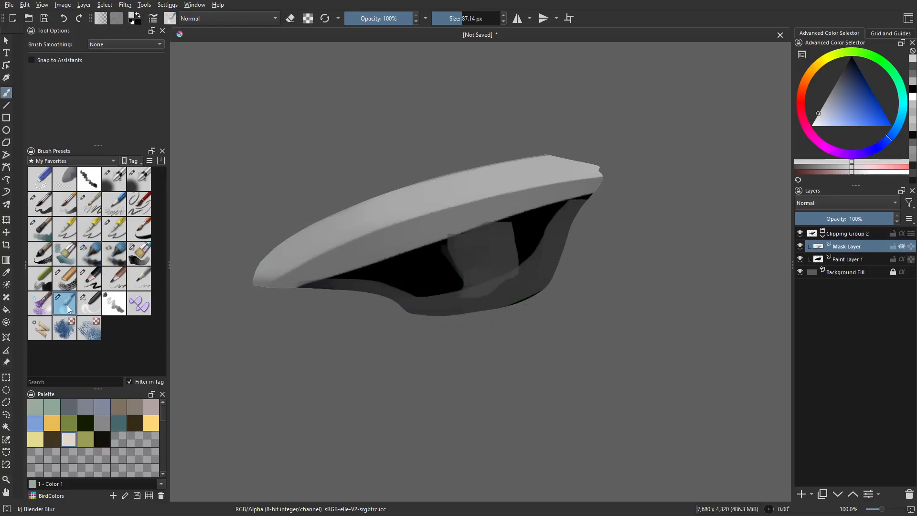
{"action": "left_click", "coordinate": [153, 18]}
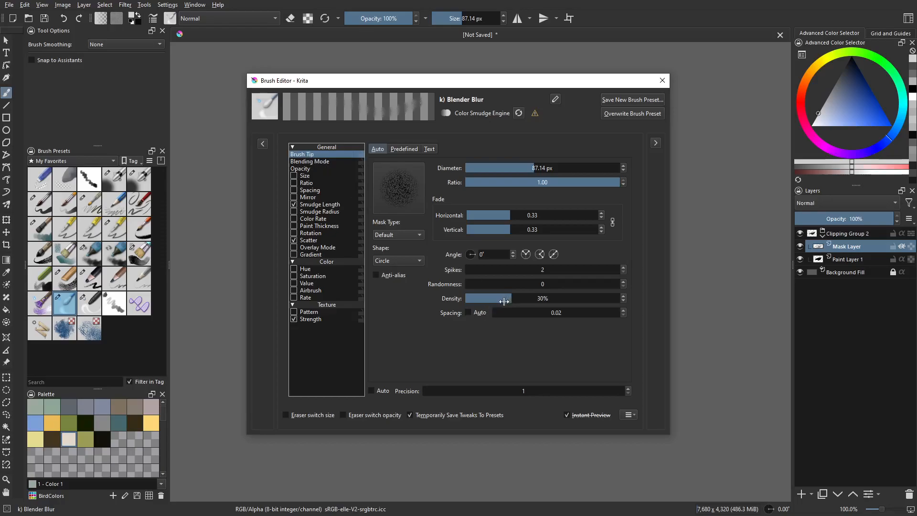
{"action": "right_click", "coordinate": [688, 217]}
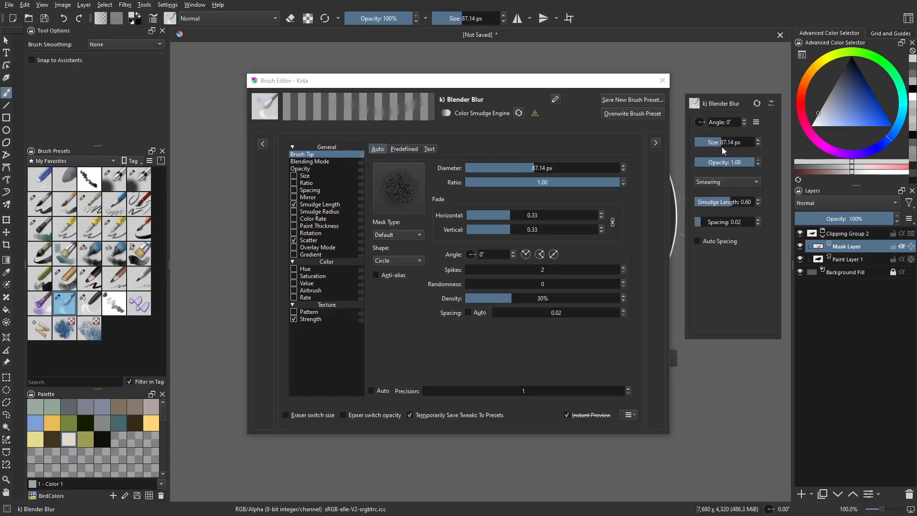
{"action": "left_click", "coordinate": [662, 80]}
{"action": "right_click", "coordinate": [494, 209]}
- Blend the highlight into the grey of the upper band with the blur brush at 76.90 px
{"action": "left_click_drag", "start_coordinate": [296, 253], "coordinate": [278, 271], "text": "shift"}
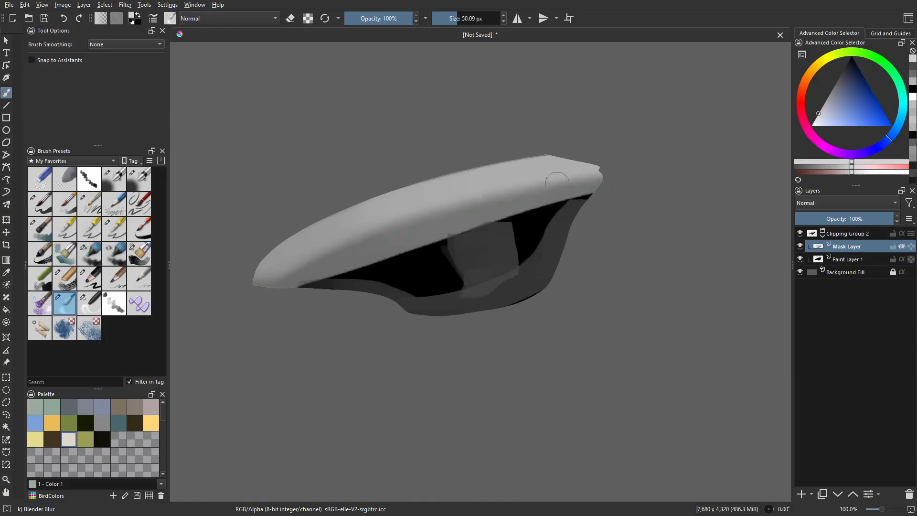
{"action": "key", "text": "ctrl+z"}
{"action": "left_click_drag", "start_coordinate": [284, 268], "coordinate": [297, 269]}
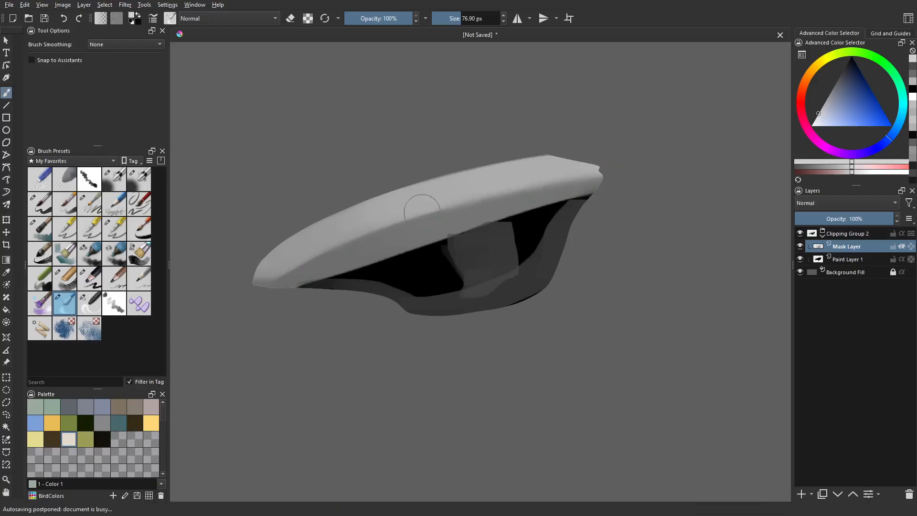
- Blend the central dark block into the lower rim with the blur brush at 58.67 px
{"action": "left_click_drag", "start_coordinate": [313, 248], "coordinate": [295, 248]}
{"action": "mouse_move", "coordinate": [454, 297]}
{"action": "left_mouse_down"}
{"action": "mouse_move", "coordinate": [509, 275]}
{"action": "mouse_move", "coordinate": [465, 301]}
{"action": "mouse_move", "coordinate": [526, 272]}
{"action": "mouse_move", "coordinate": [446, 309]}
{"action": "mouse_move", "coordinate": [545, 279]}
{"action": "mouse_move", "coordinate": [436, 325]}
{"action": "mouse_move", "coordinate": [481, 301]}
{"action": "mouse_move", "coordinate": [452, 328]}
{"action": "mouse_move", "coordinate": [465, 281]}
{"action": "mouse_move", "coordinate": [491, 272]}
{"action": "mouse_move", "coordinate": [473, 255]}
{"action": "mouse_move", "coordinate": [490, 255]}
{"action": "mouse_move", "coordinate": [474, 315]}
{"action": "mouse_move", "coordinate": [486, 298]}
{"action": "mouse_move", "coordinate": [516, 300]}
{"action": "mouse_move", "coordinate": [547, 280]}
{"action": "left_mouse_up"}
{"action": "key", "text": "ctrl"}
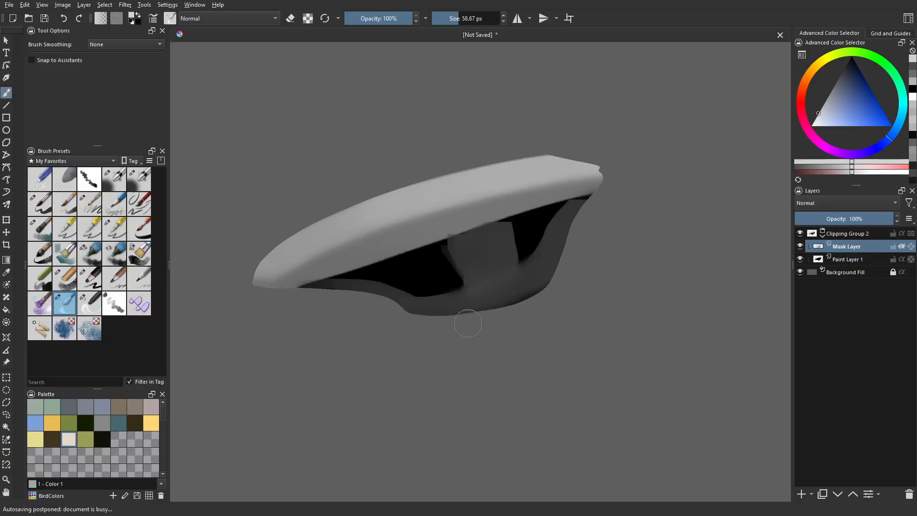
- Even out the block and rim junction with sampled dark grey using Marker Dry, and soften the black recesses' edges with Blender Blur at 31.39 px
{"action": "left_click", "coordinate": [90, 253]}
{"action": "left_click", "coordinate": [501, 296], "text": "ctrl"}
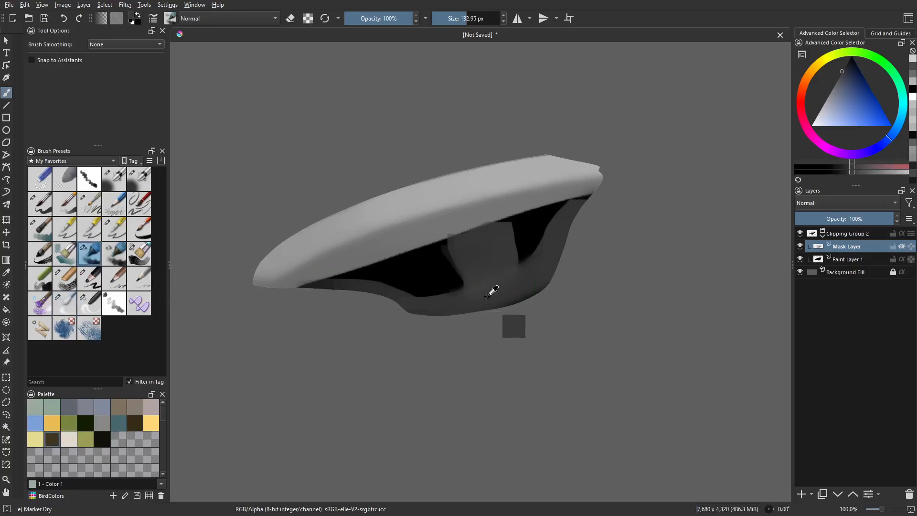
{"action": "mouse_move", "coordinate": [475, 294]}
{"action": "left_mouse_down"}
{"action": "mouse_move", "coordinate": [439, 294]}
{"action": "mouse_move", "coordinate": [473, 309]}
{"action": "mouse_move", "coordinate": [514, 299]}
{"action": "mouse_move", "coordinate": [487, 277]}
{"action": "left_mouse_up"}
{"action": "left_click", "coordinate": [498, 290], "text": "ctrl"}
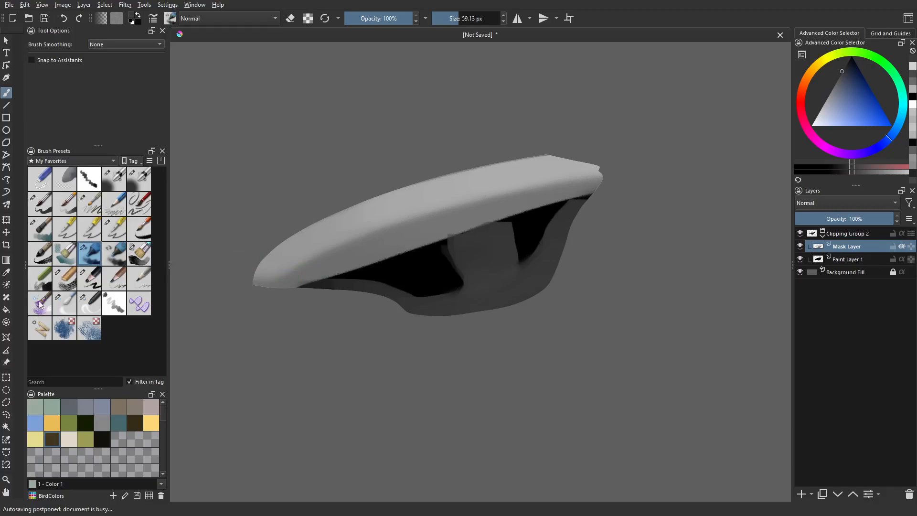
{"action": "left_click", "coordinate": [65, 303]}
{"action": "mouse_move", "coordinate": [418, 291]}
{"action": "left_mouse_down", "text": "shift"}
{"action": "mouse_move", "coordinate": [336, 281]}
{"action": "mouse_move", "coordinate": [413, 300]}
{"action": "mouse_move", "coordinate": [344, 281]}
{"action": "mouse_move", "coordinate": [420, 299]}
{"action": "mouse_move", "coordinate": [453, 291]}
{"action": "mouse_move", "coordinate": [413, 297]}
{"action": "mouse_move", "coordinate": [457, 286]}
{"action": "mouse_move", "coordinate": [445, 254]}
{"action": "mouse_move", "coordinate": [454, 294]}
{"action": "mouse_move", "coordinate": [450, 253]}
{"action": "mouse_move", "coordinate": [465, 283]}
{"action": "mouse_move", "coordinate": [453, 251]}
{"action": "mouse_move", "coordinate": [455, 306]}
{"action": "mouse_move", "coordinate": [525, 244]}
{"action": "mouse_move", "coordinate": [503, 231]}
{"action": "mouse_move", "coordinate": [509, 223]}
{"action": "mouse_move", "coordinate": [520, 266]}
{"action": "mouse_move", "coordinate": [534, 238]}
{"action": "left_mouse_up", "text": "shift"}
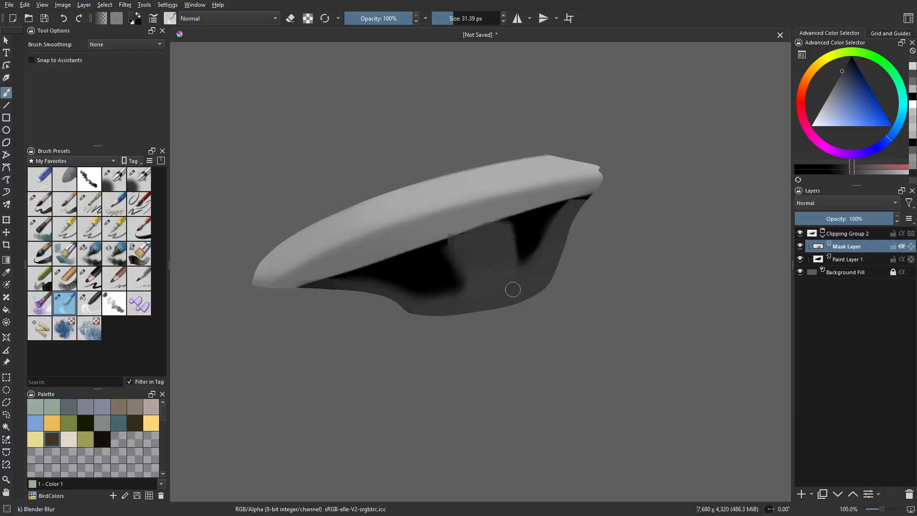
- Select a wedge between the two black recesses freehand and paint its upper part with grey sampled from the band, using Marker Dry
{"action": "scroll", "coordinate": [509, 290], "scroll_direction": "up", "scroll_amount": 1}
{"action": "key", "text": "l"}
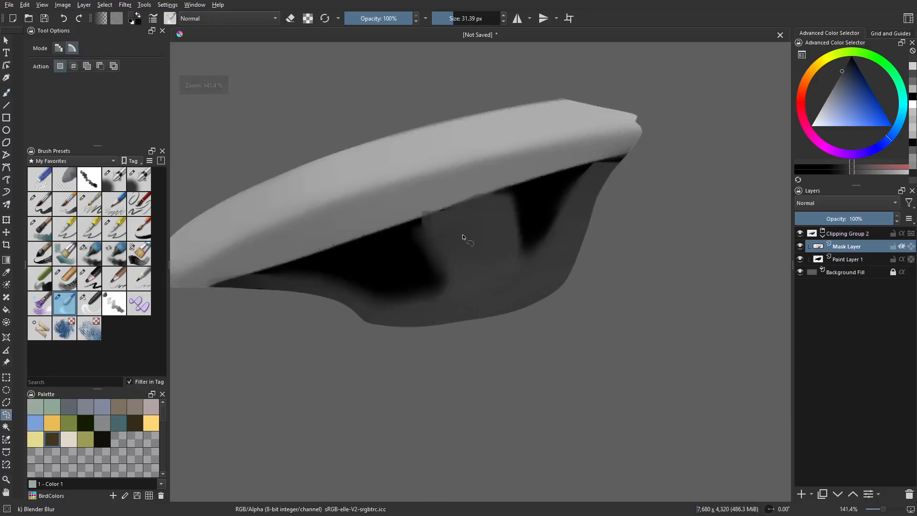
{"action": "left_click_drag", "start_coordinate": [436, 205], "coordinate": [487, 190]}
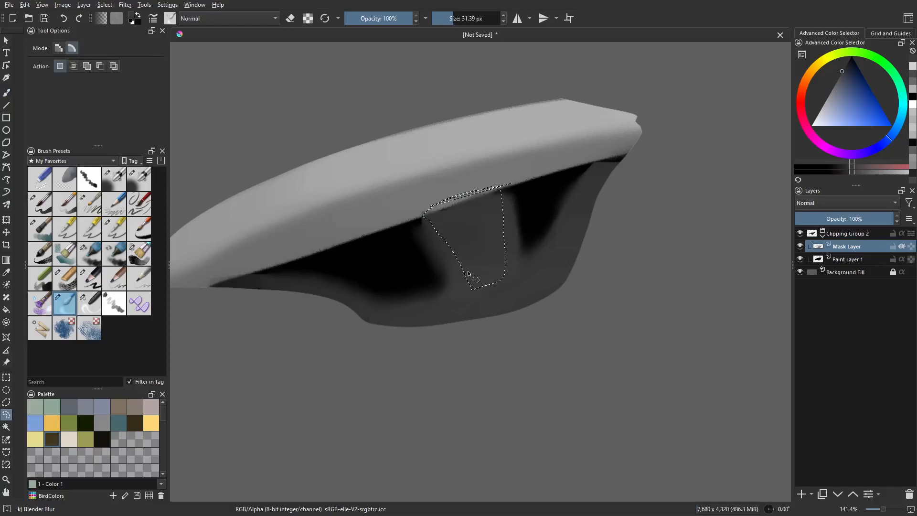
{"action": "key", "text": "b"}
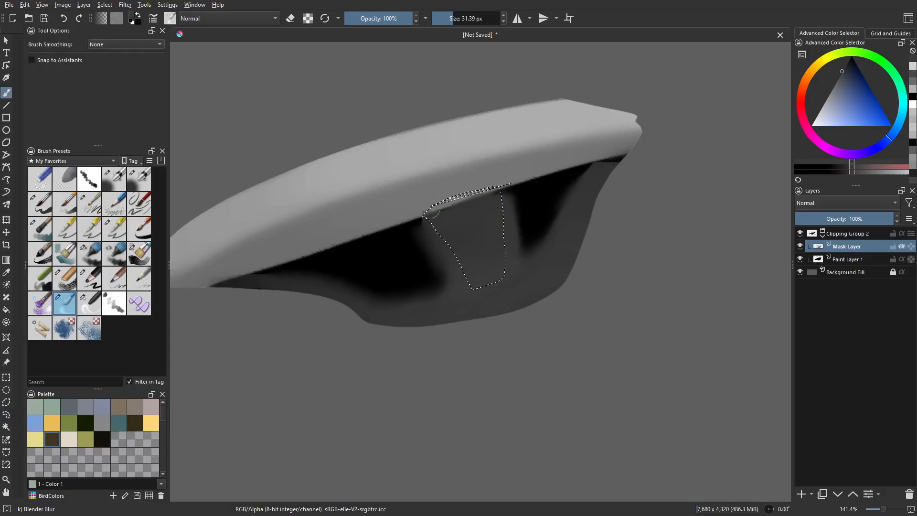
{"action": "left_click", "coordinate": [90, 254]}
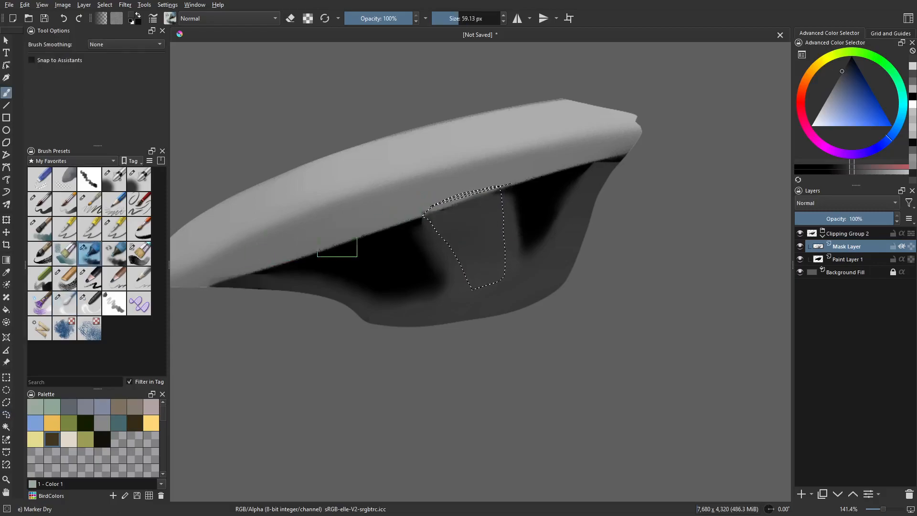
{"action": "left_click", "coordinate": [414, 205], "text": "ctrl"}
{"action": "mouse_move", "coordinate": [459, 221]}
{"action": "left_mouse_down", "text": "shift"}
{"action": "mouse_move", "coordinate": [435, 207]}
{"action": "mouse_move", "coordinate": [436, 216]}
{"action": "mouse_move", "coordinate": [454, 198]}
{"action": "mouse_move", "coordinate": [494, 187]}
{"action": "mouse_move", "coordinate": [440, 220]}
{"action": "mouse_move", "coordinate": [421, 218]}
{"action": "mouse_move", "coordinate": [491, 186]}
{"action": "left_mouse_up", "text": "shift"}
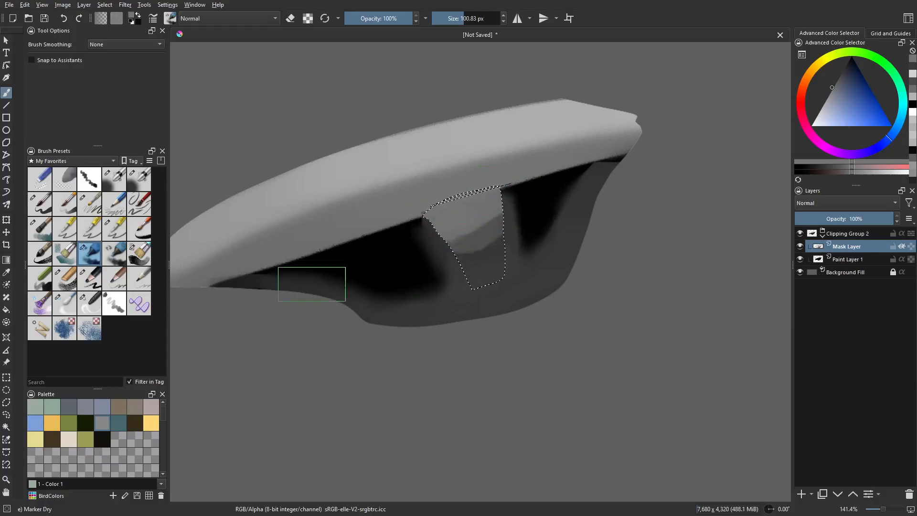
- Even out the selected wedge's grey with Marker Dry and blend it towards the dark lower part using Blender Blur at 84.18 px
{"action": "left_click", "coordinate": [67, 302]}
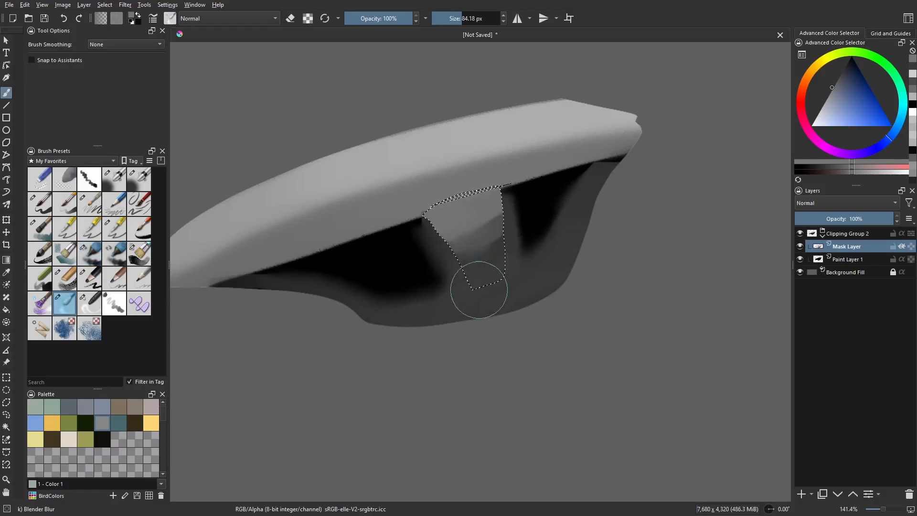
{"action": "left_click", "coordinate": [90, 253]}
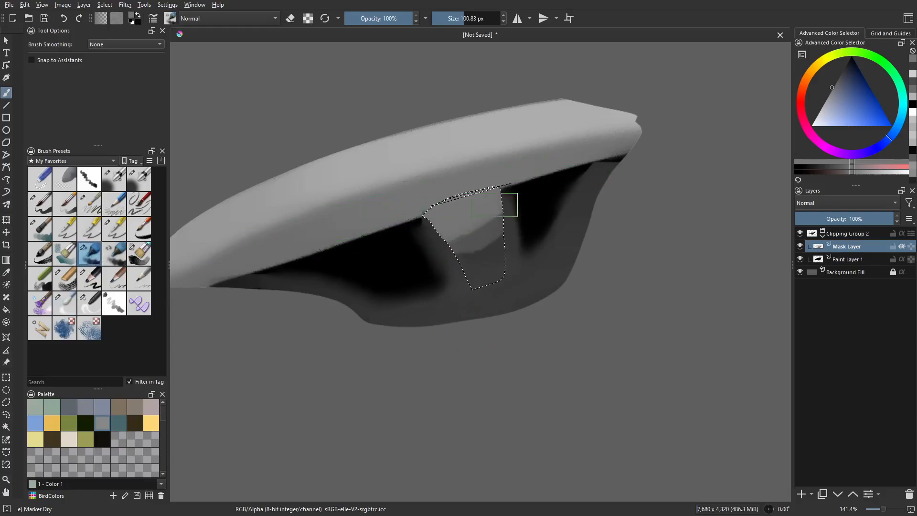
{"action": "key", "text": "slash"}
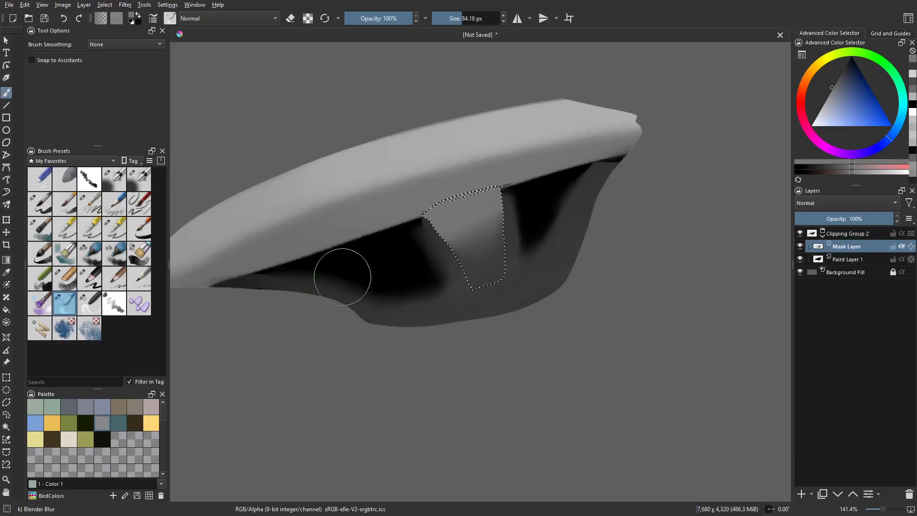
- Choose Airbrush Soft at 65.76 px and look over its brush tip settings
{"action": "left_click", "coordinate": [111, 185]}
{"action": "key", "text": "bracketleft"}
{"action": "key", "text": "bracketleft"}
{"action": "key", "text": "bracketleft"}
{"action": "key", "text": "bracketleft"}
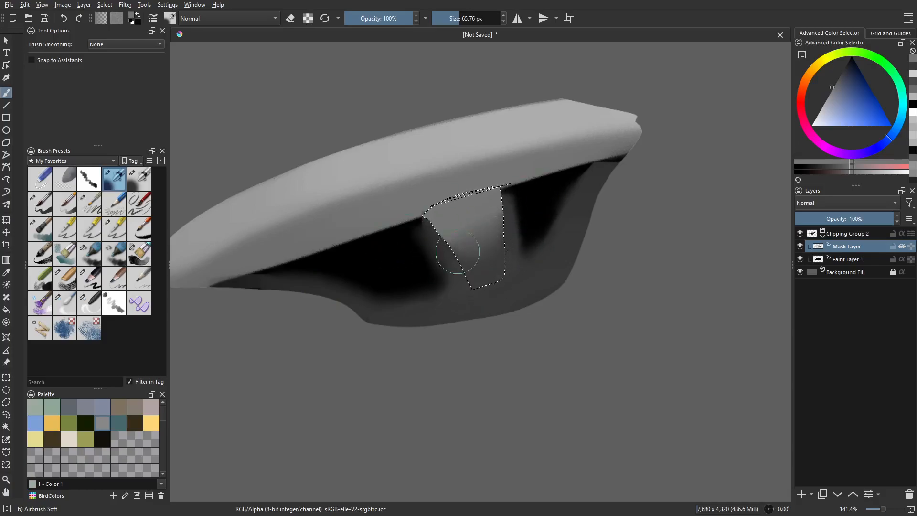
{"action": "left_click", "coordinate": [153, 18]}
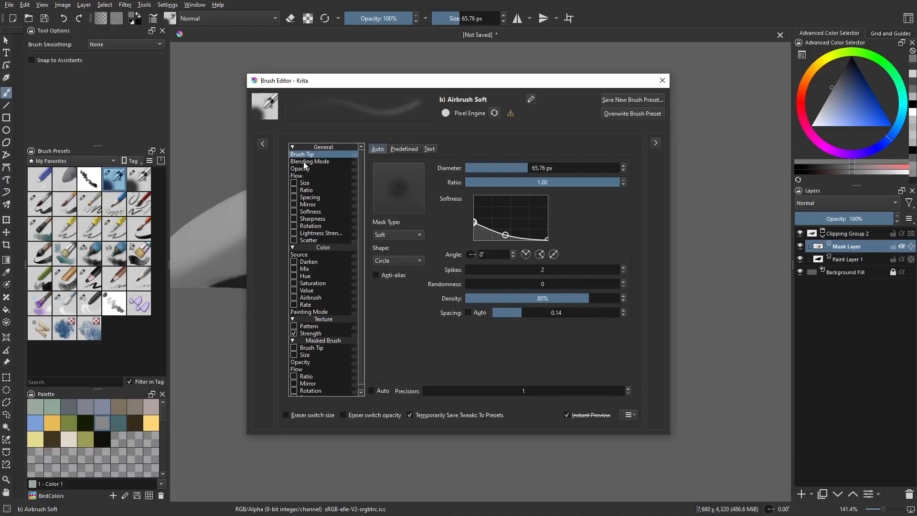
{"action": "left_click", "coordinate": [661, 81]}
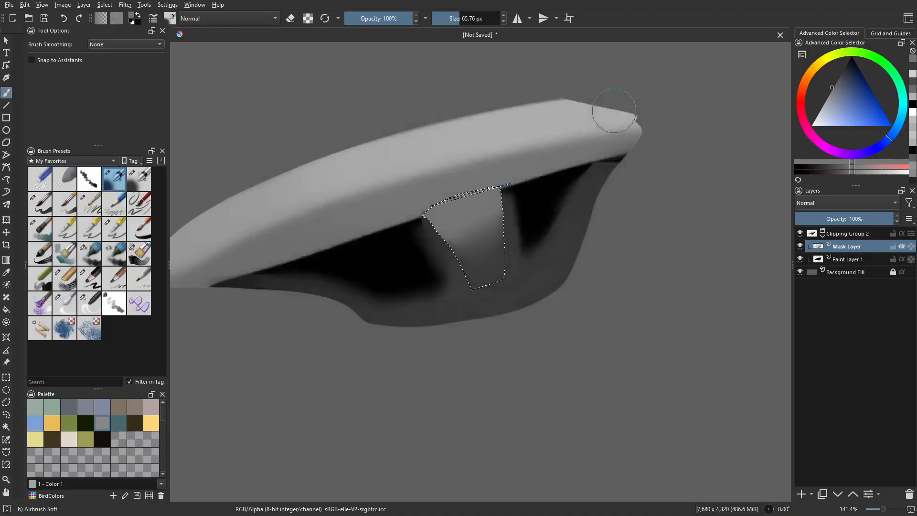
- Adjust the soft airbrush's flow and size, and shade the wedge's lower part in dark grey at 88.21 px
{"action": "right_click", "coordinate": [479, 262]}
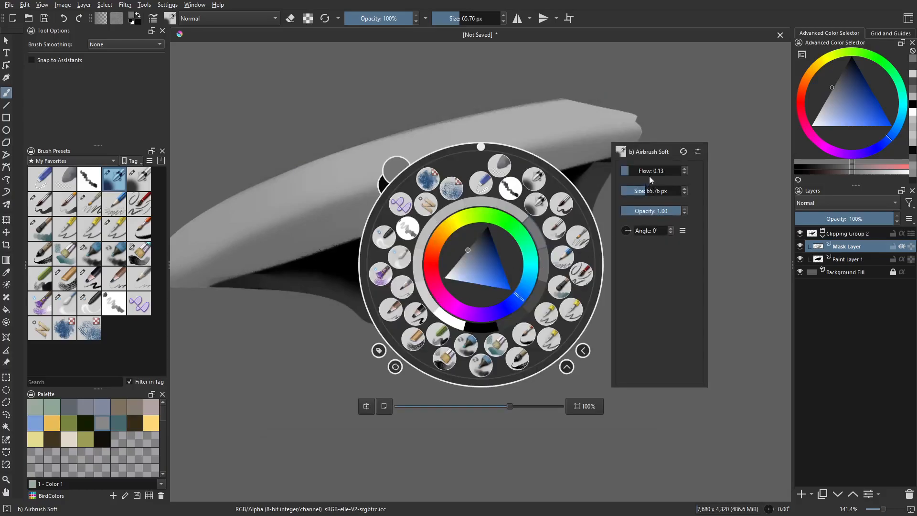
{"action": "left_click", "coordinate": [636, 171]}
{"action": "left_click", "coordinate": [646, 191]}
{"action": "left_click", "coordinate": [685, 90]}
{"action": "mouse_move", "coordinate": [833, 76]}
{"action": "left_mouse_down"}
{"action": "mouse_move", "coordinate": [843, 70]}
{"action": "mouse_move", "coordinate": [831, 67]}
{"action": "left_mouse_up"}
{"action": "left_click_drag", "start_coordinate": [422, 248], "coordinate": [422, 234]}
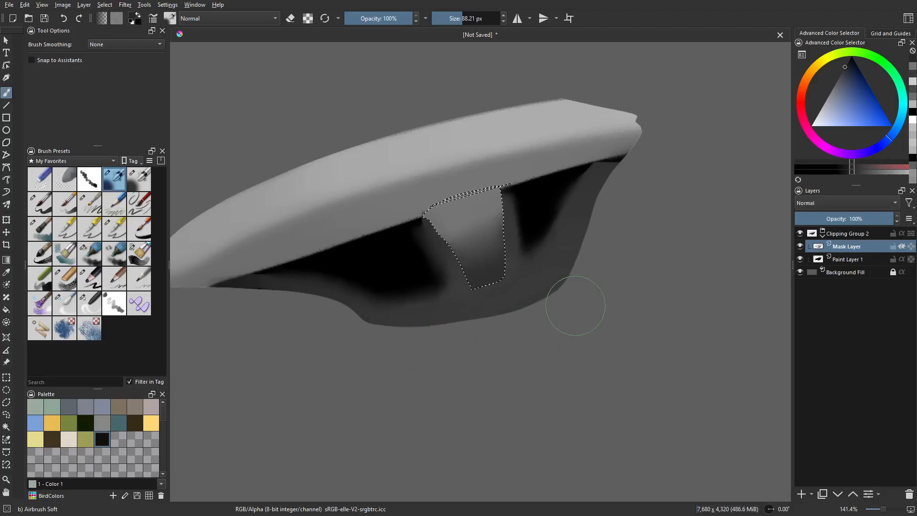
- Airbrush a faint lighter grey rim just outside the wedge's lower edges at 22.43 px, and clear the selection
{"action": "scroll", "coordinate": [594, 312], "scroll_direction": "up", "scroll_amount": 3}
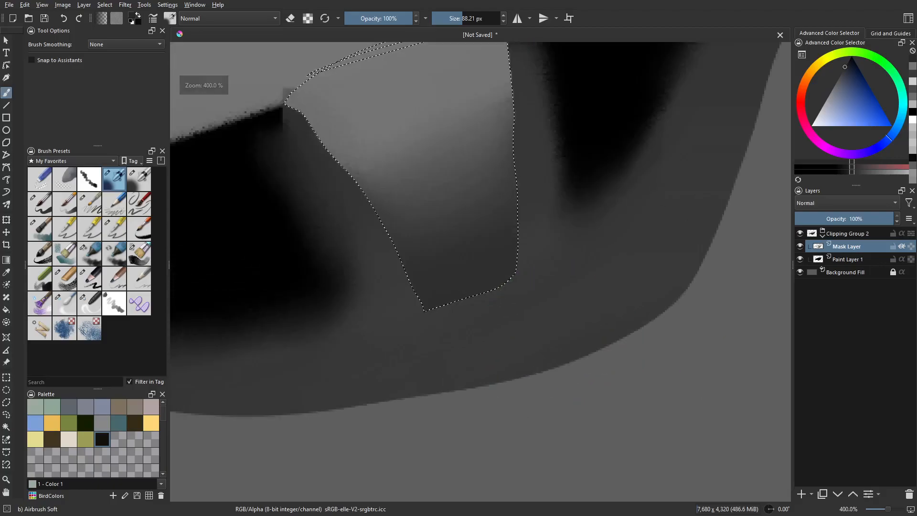
{"action": "left_click_drag", "start_coordinate": [452, 263], "coordinate": [320, 291]}
{"action": "left_click_drag", "start_coordinate": [830, 122], "coordinate": [815, 92]}
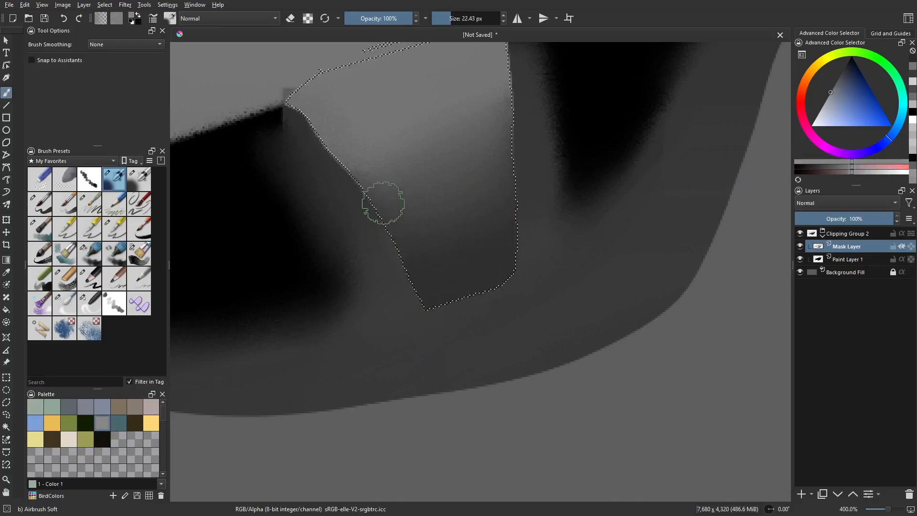
{"action": "left_click_drag", "start_coordinate": [385, 206], "coordinate": [387, 208]}
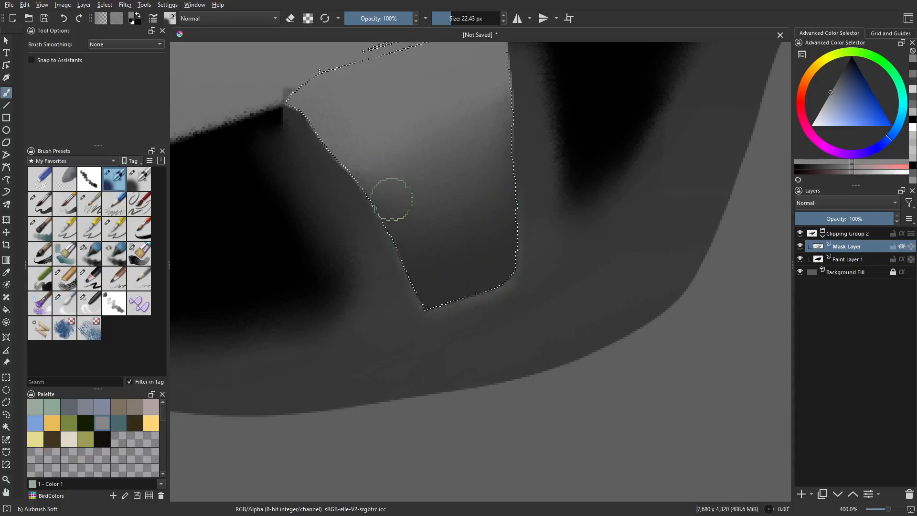
{"action": "key", "text": "ctrl+shift+a"}
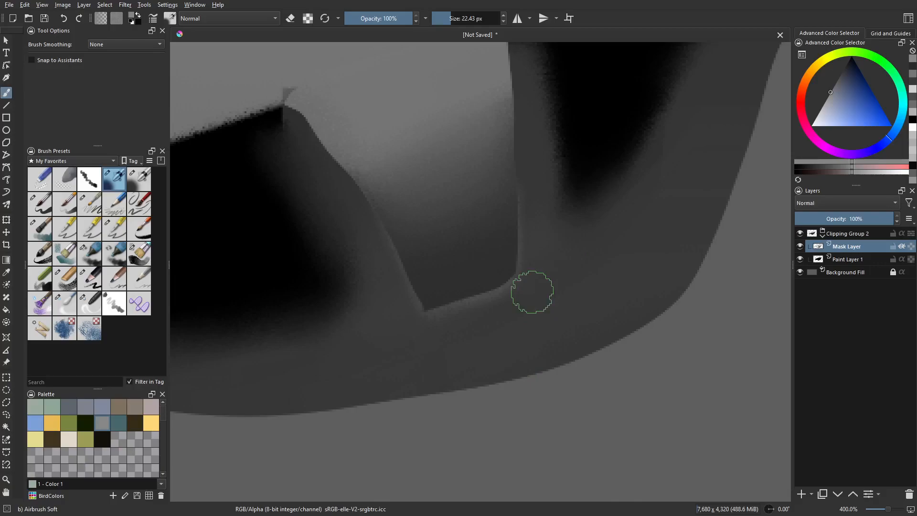
- Restore the wedge selection, airbrush black shading along its inner lower and side edges at 22.43 px, and deselect
{"action": "scroll", "coordinate": [534, 292], "scroll_direction": "down", "scroll_amount": 3}
{"action": "scroll", "coordinate": [596, 326], "scroll_direction": "up", "scroll_amount": 1}
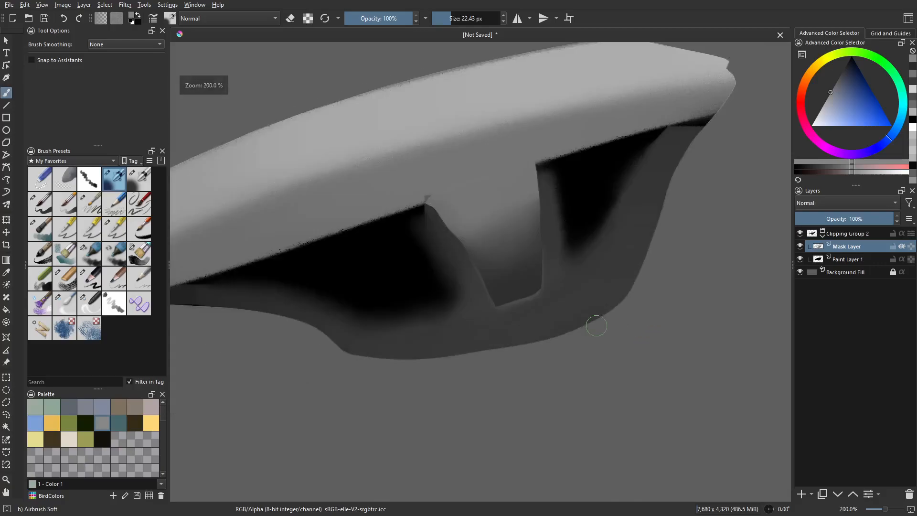
{"action": "scroll", "coordinate": [596, 326], "scroll_direction": "up", "scroll_amount": 2}
{"action": "key", "text": "ctrl+z"}
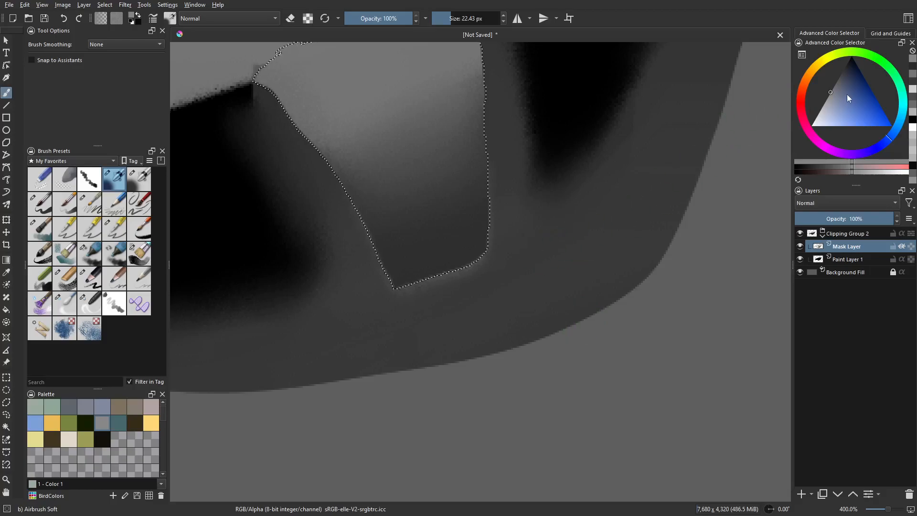
{"action": "left_click", "coordinate": [851, 57]}
{"action": "mouse_move", "coordinate": [338, 290]}
{"action": "left_mouse_down"}
{"action": "mouse_move", "coordinate": [568, 241]}
{"action": "mouse_move", "coordinate": [525, 246]}
{"action": "left_mouse_up"}
{"action": "mouse_move", "coordinate": [469, 207]}
{"action": "left_mouse_down"}
{"action": "mouse_move", "coordinate": [484, 113]}
{"action": "mouse_move", "coordinate": [467, 282]}
{"action": "mouse_move", "coordinate": [496, 70]}
{"action": "mouse_move", "coordinate": [462, 314]}
{"action": "left_mouse_up"}
{"action": "left_click_drag", "start_coordinate": [491, 210], "coordinate": [479, 304]}
{"action": "key", "text": "ctrl+shift+a"}
{"action": "left_click_drag", "start_coordinate": [522, 391], "coordinate": [565, 319]}
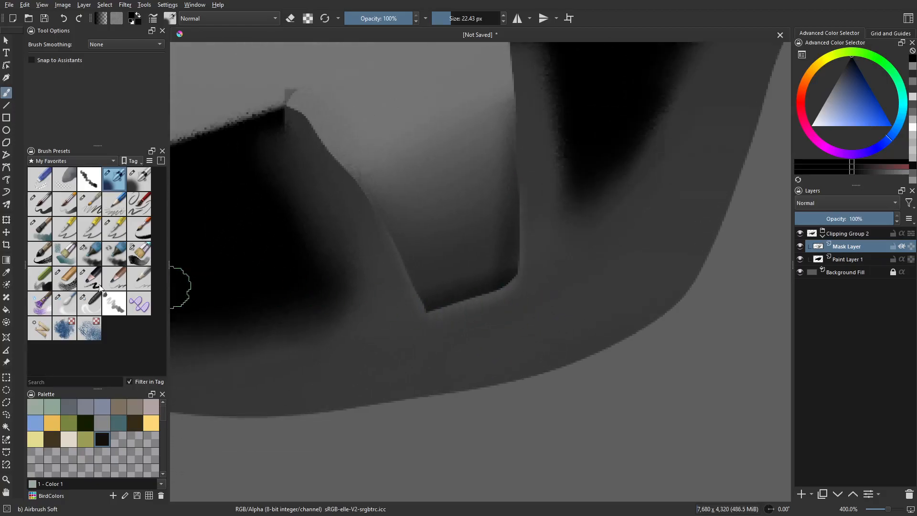
- Try softening the wedge's lower edge and corner with Blender Blur at 24.60 px, and undo back to the active selection
{"action": "left_click", "coordinate": [71, 304]}
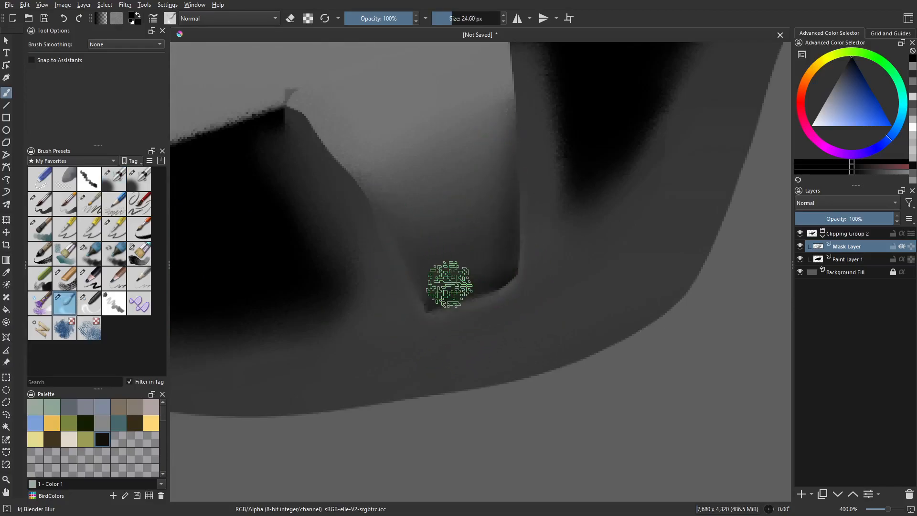
{"action": "key", "text": "ctrl+z"}
{"action": "key", "text": "ctrl+z"}
{"action": "key", "text": "ctrl+z"}
{"action": "key", "text": "ctrl+z"}
{"action": "key", "text": "bracketleft"}
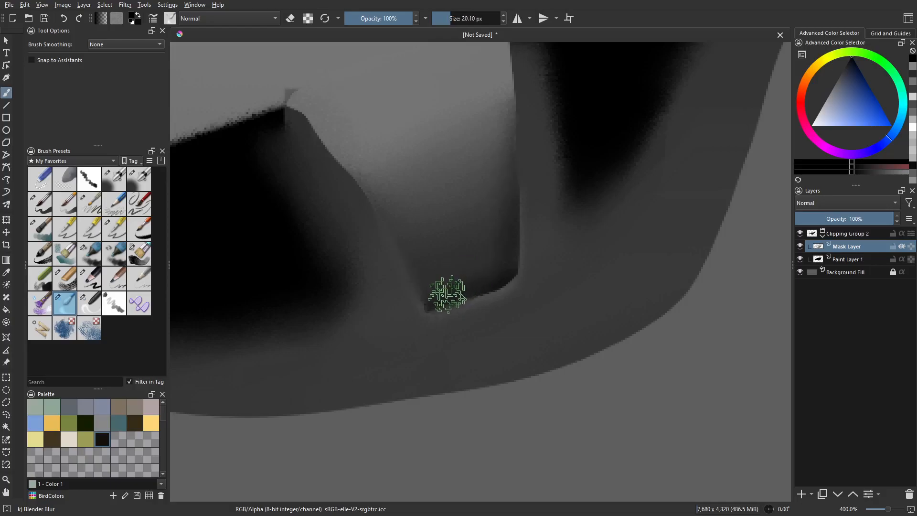
{"action": "key", "text": "ctrl+shift+z"}
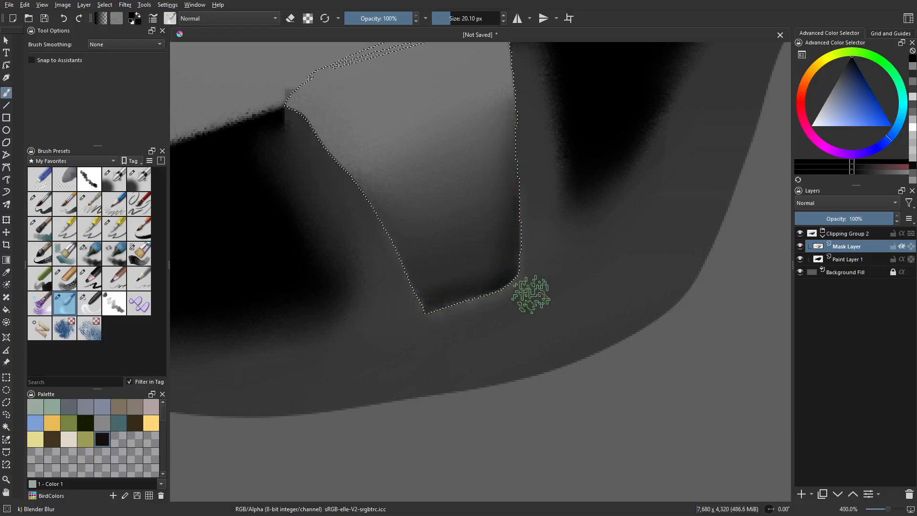
- Blend the black shading inside the selected wedge with Blender Blur at 35.61 px, and clear the selection
{"action": "key", "text": "bracketright"}
{"action": "key", "text": "bracketright"}
{"action": "key", "text": "bracketright"}
{"action": "mouse_move", "coordinate": [446, 281]}
{"action": "left_mouse_down"}
{"action": "mouse_move", "coordinate": [499, 219]}
{"action": "mouse_move", "coordinate": [494, 136]}
{"action": "mouse_move", "coordinate": [479, 176]}
{"action": "left_mouse_up"}
{"action": "key", "text": "ctrl+shift+a"}
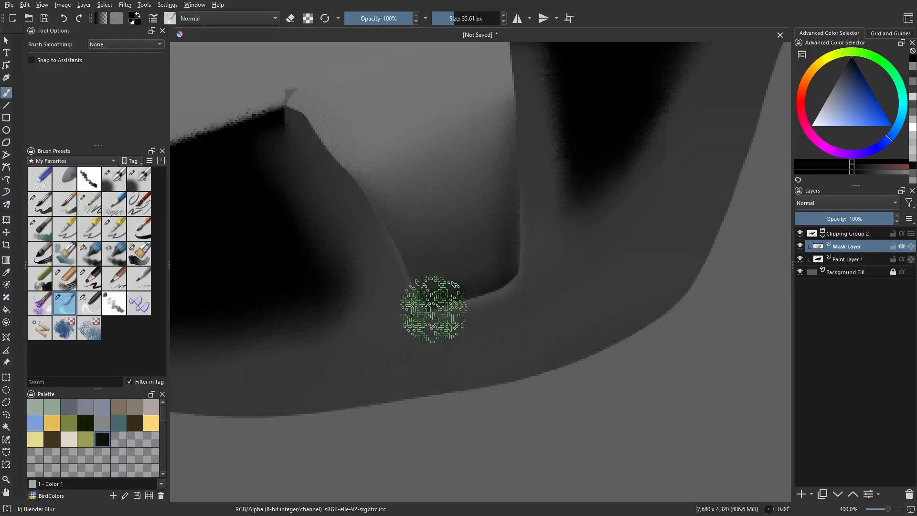
- Cover the stray mark above the wedge's upper corner with grey sampled from the band, using Marker Dry at 16.19 px
{"action": "scroll", "coordinate": [433, 309], "scroll_direction": "down", "scroll_amount": 1}
{"action": "left_click_drag", "start_coordinate": [430, 311], "coordinate": [604, 416]}
{"action": "scroll", "coordinate": [604, 416], "scroll_direction": "up", "scroll_amount": 1}
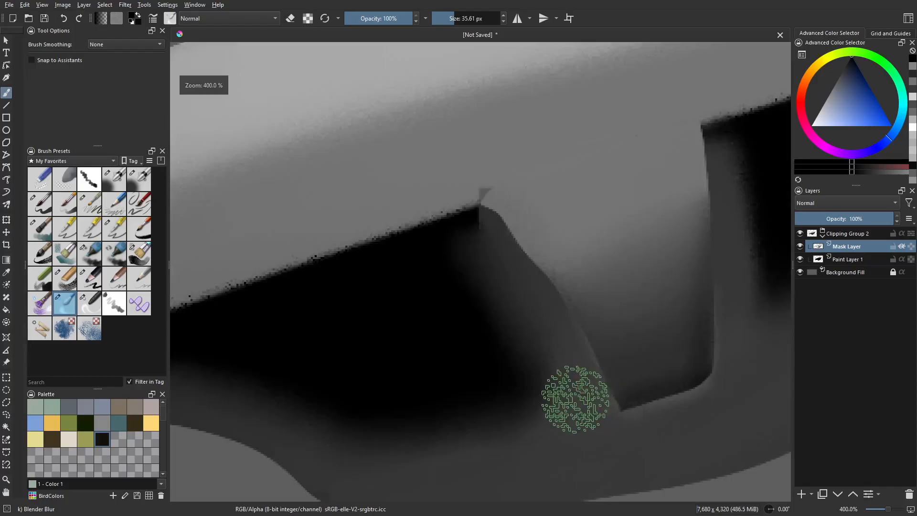
{"action": "left_click", "coordinate": [90, 253]}
{"action": "mouse_move", "coordinate": [475, 197]}
{"action": "left_mouse_down"}
{"action": "mouse_move", "coordinate": [282, 197]}
{"action": "mouse_move", "coordinate": [313, 196]}
{"action": "left_mouse_up"}
{"action": "left_click", "coordinate": [428, 184], "text": "ctrl"}
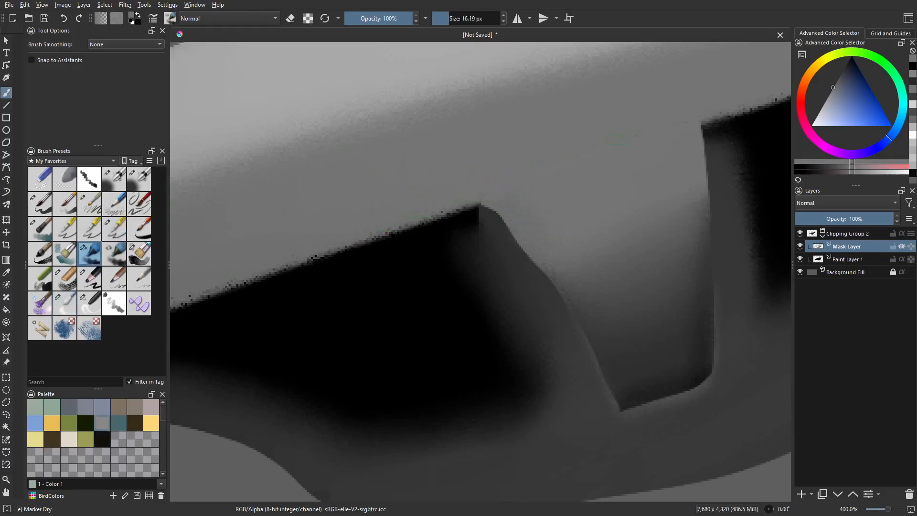
- Paint a horizontal grey stroke across the narrowing end of the upper band with Marker Dry at 15.77 px, and sample its tone
{"action": "mouse_move", "coordinate": [310, 205]}
{"action": "left_mouse_down"}
{"action": "mouse_move", "coordinate": [434, 223]}
{"action": "mouse_move", "coordinate": [543, 214]}
{"action": "mouse_move", "coordinate": [462, 260]}
{"action": "left_mouse_up"}
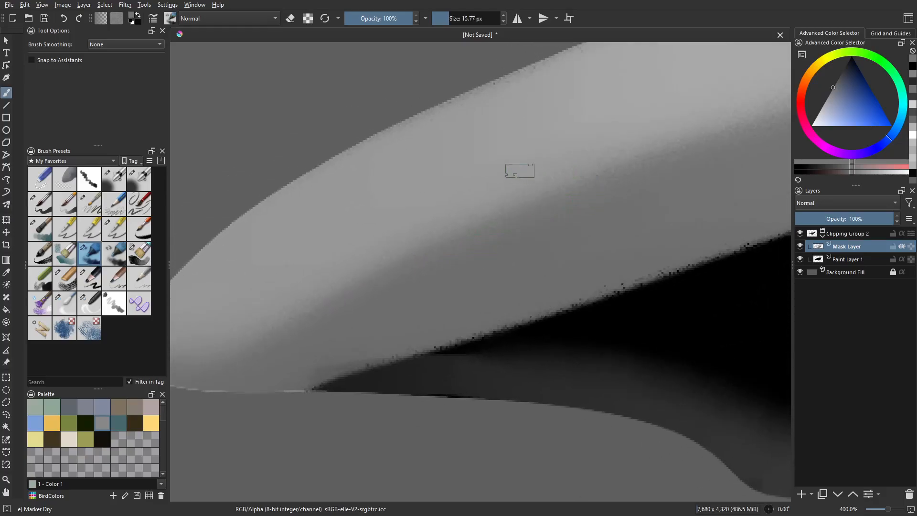
{"action": "left_click_drag", "start_coordinate": [479, 171], "coordinate": [553, 169]}
{"action": "key", "text": "ctrl+z"}
{"action": "left_click_drag", "start_coordinate": [482, 171], "coordinate": [583, 170]}
{"action": "left_click", "coordinate": [544, 168], "text": "ctrl"}
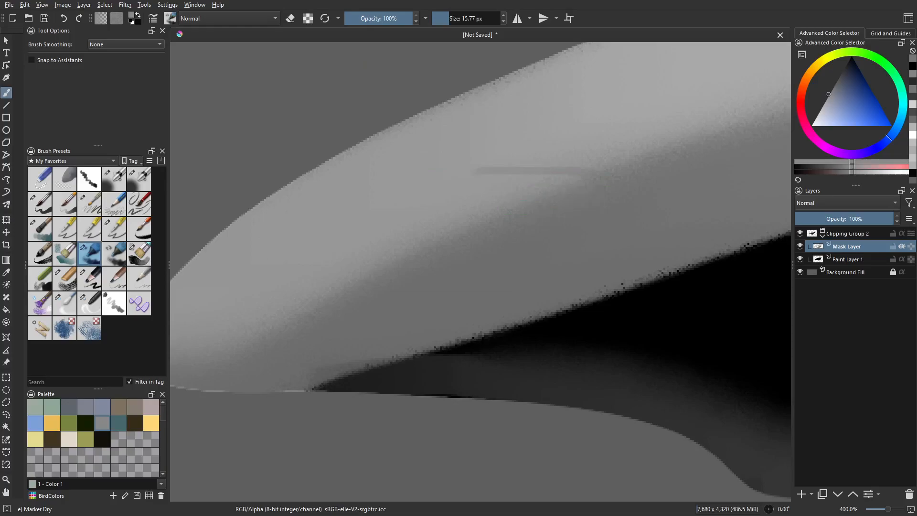
- Fill in a tapered grey panel below the stroke and trim its lower edge with grey sampled from the band
{"action": "mouse_move", "coordinate": [492, 176]}
{"action": "left_mouse_down"}
{"action": "mouse_move", "coordinate": [552, 179]}
{"action": "mouse_move", "coordinate": [476, 194]}
{"action": "mouse_move", "coordinate": [498, 181]}
{"action": "mouse_move", "coordinate": [484, 177]}
{"action": "mouse_move", "coordinate": [437, 199]}
{"action": "mouse_move", "coordinate": [498, 209]}
{"action": "mouse_move", "coordinate": [500, 227]}
{"action": "mouse_move", "coordinate": [513, 201]}
{"action": "left_mouse_up"}
{"action": "left_click_drag", "start_coordinate": [573, 181], "coordinate": [565, 186]}
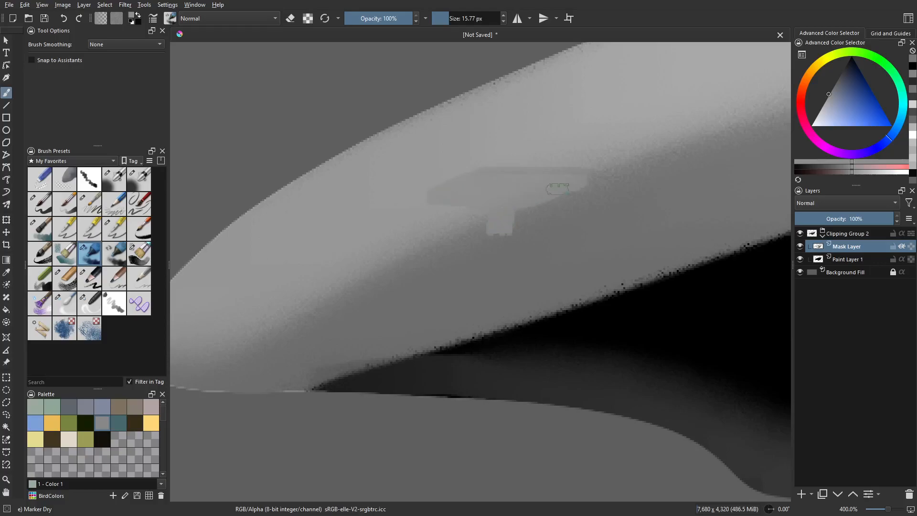
{"action": "left_click", "coordinate": [528, 226], "text": "ctrl"}
{"action": "left_click_drag", "start_coordinate": [517, 226], "coordinate": [497, 233]}
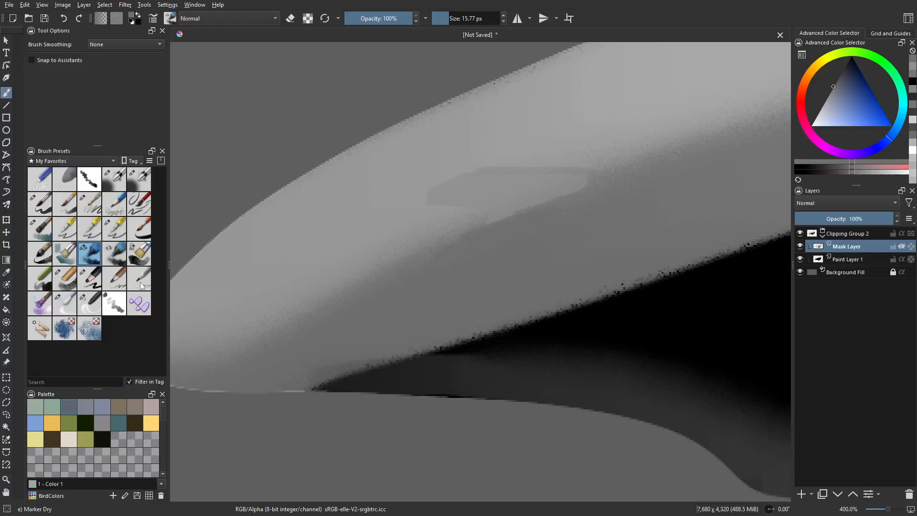
- Paint a thin light grey highlight along the panel's short lower edge with Marker Dry at 3.91 px
{"action": "left_click", "coordinate": [820, 109]}
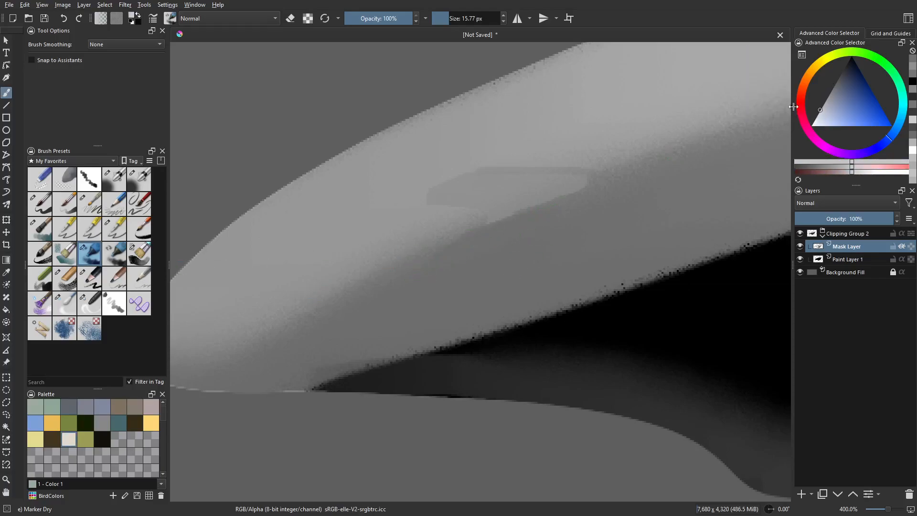
{"action": "scroll", "coordinate": [497, 154], "scroll_direction": "up", "scroll_amount": 2}
{"action": "mouse_move", "coordinate": [334, 247]}
{"action": "left_mouse_down"}
{"action": "mouse_move", "coordinate": [336, 342]}
{"action": "mouse_move", "coordinate": [396, 394]}
{"action": "left_mouse_up"}
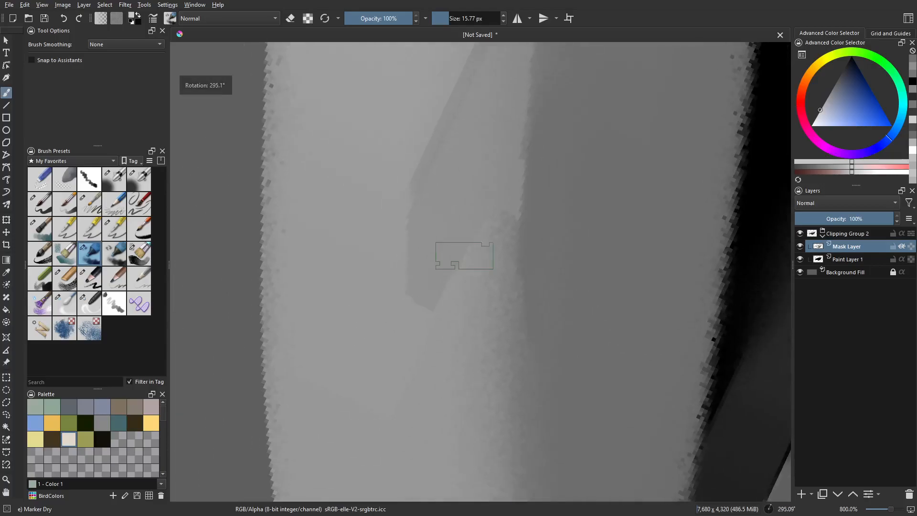
{"action": "left_click_drag", "start_coordinate": [454, 282], "coordinate": [417, 296]}
{"action": "mouse_move", "coordinate": [501, 218]}
{"action": "left_mouse_down"}
{"action": "mouse_move", "coordinate": [481, 230]}
{"action": "mouse_move", "coordinate": [454, 273]}
{"action": "mouse_move", "coordinate": [472, 255]}
{"action": "left_mouse_up"}
{"action": "key", "text": "ctrl+z"}
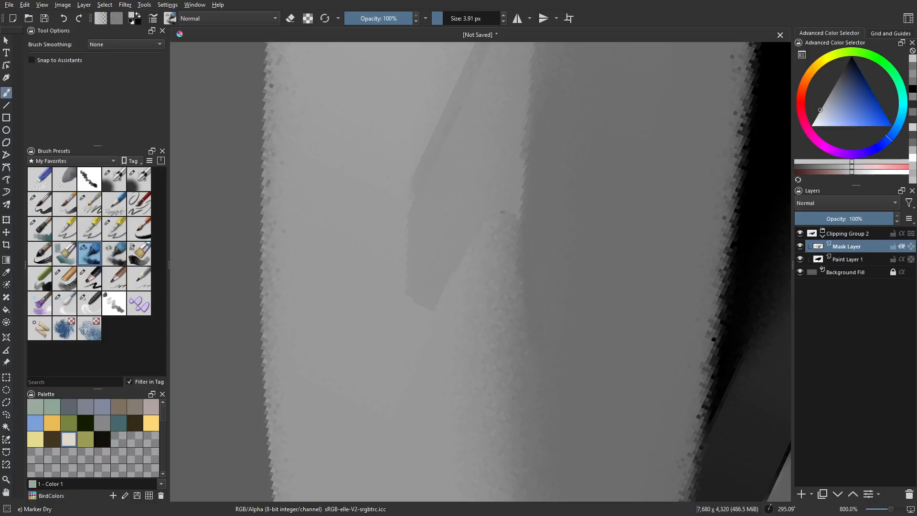
{"action": "left_click_drag", "start_coordinate": [545, 256], "coordinate": [500, 301]}
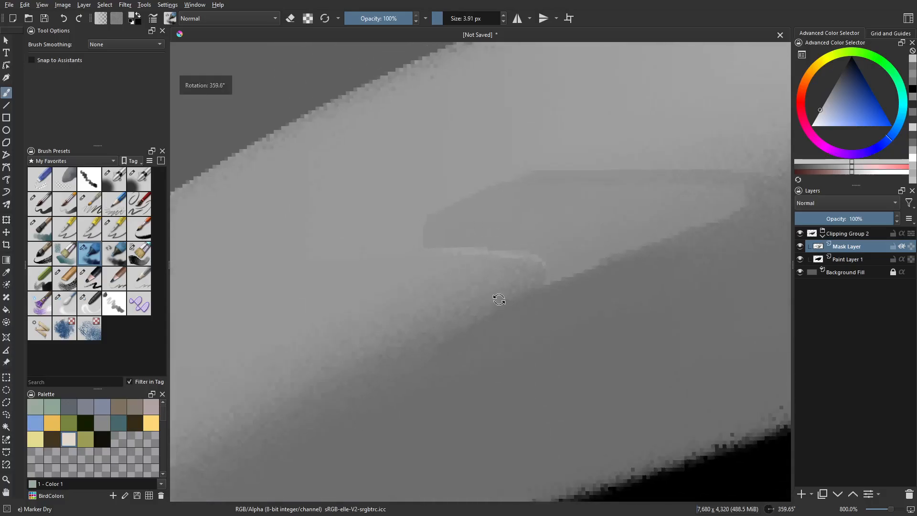
- Paint a thin darker grey line along the inside of the panel's long upper edge with a small Marker Dry brush
{"action": "left_click_drag", "start_coordinate": [401, 247], "coordinate": [413, 284]}
{"action": "key", "text": "d"}
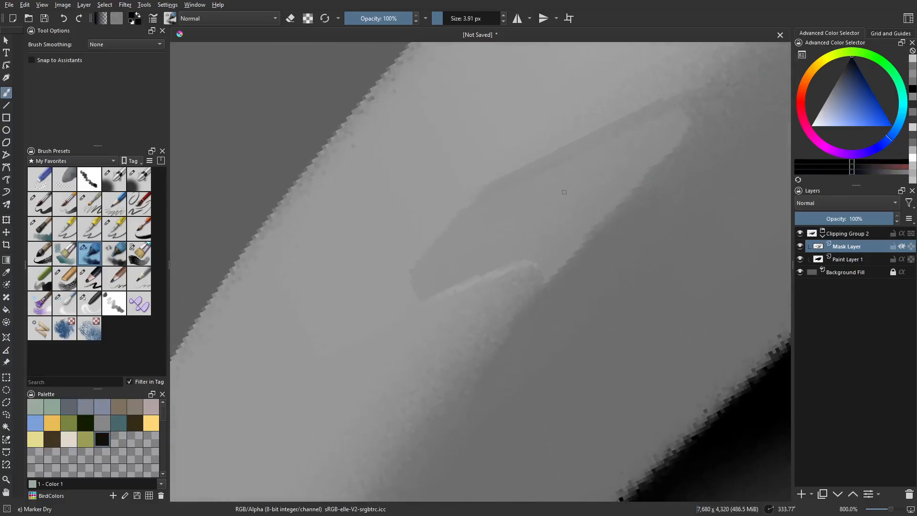
{"action": "left_click", "coordinate": [841, 73]}
{"action": "mouse_move", "coordinate": [429, 256]}
{"action": "left_mouse_down", "text": "shift"}
{"action": "mouse_move", "coordinate": [419, 293]}
{"action": "mouse_move", "coordinate": [417, 271]}
{"action": "mouse_move", "coordinate": [428, 289]}
{"action": "left_mouse_up", "text": "shift"}
{"action": "key", "text": "ctrl+z"}
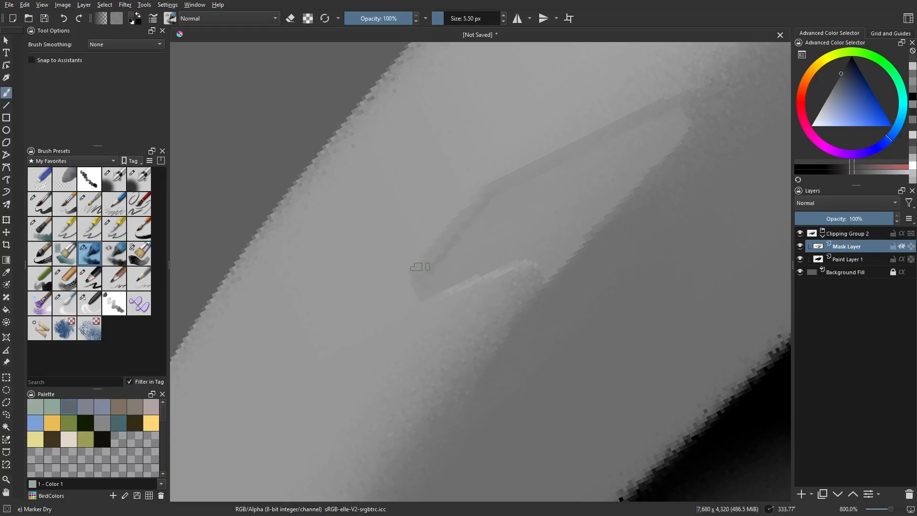
{"action": "mouse_move", "coordinate": [483, 196]}
{"action": "left_mouse_down"}
{"action": "mouse_move", "coordinate": [444, 238]}
{"action": "mouse_move", "coordinate": [477, 234]}
{"action": "mouse_move", "coordinate": [468, 237]}
{"action": "left_mouse_up"}
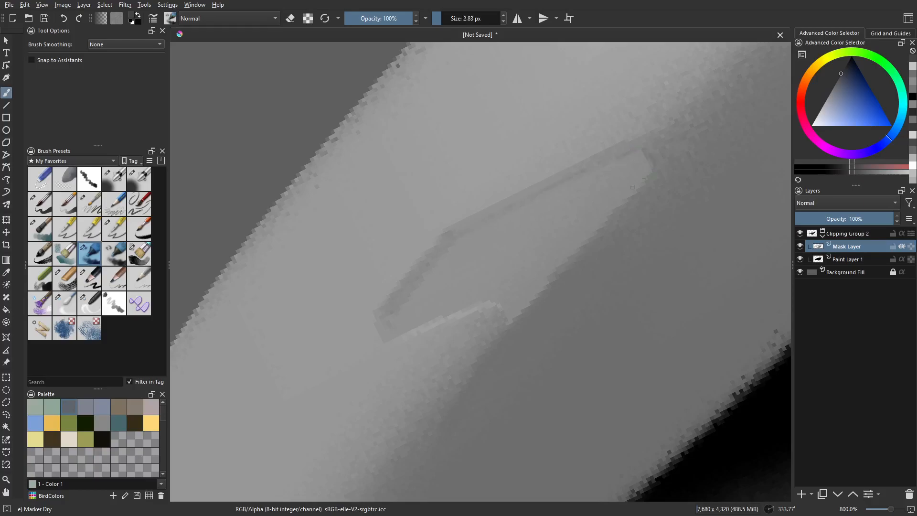
- Clean up the panel's pointed tip and slanted lower edge with sampled band grey, using Marker Dry at 7.30 px
{"action": "left_click_drag", "start_coordinate": [635, 238], "coordinate": [457, 271]}
{"action": "left_click_drag", "start_coordinate": [753, 213], "coordinate": [497, 239]}
{"action": "left_click_drag", "start_coordinate": [350, 291], "coordinate": [601, 227]}
{"action": "left_click_drag", "start_coordinate": [392, 251], "coordinate": [412, 247]}
{"action": "mouse_move", "coordinate": [374, 271]}
{"action": "left_mouse_down", "text": "shift"}
{"action": "mouse_move", "coordinate": [392, 272]}
{"action": "mouse_move", "coordinate": [414, 228]}
{"action": "mouse_move", "coordinate": [479, 157]}
{"action": "left_mouse_up", "text": "shift"}
{"action": "left_click", "coordinate": [356, 304], "text": "ctrl"}
{"action": "left_click_drag", "start_coordinate": [357, 300], "coordinate": [479, 161]}
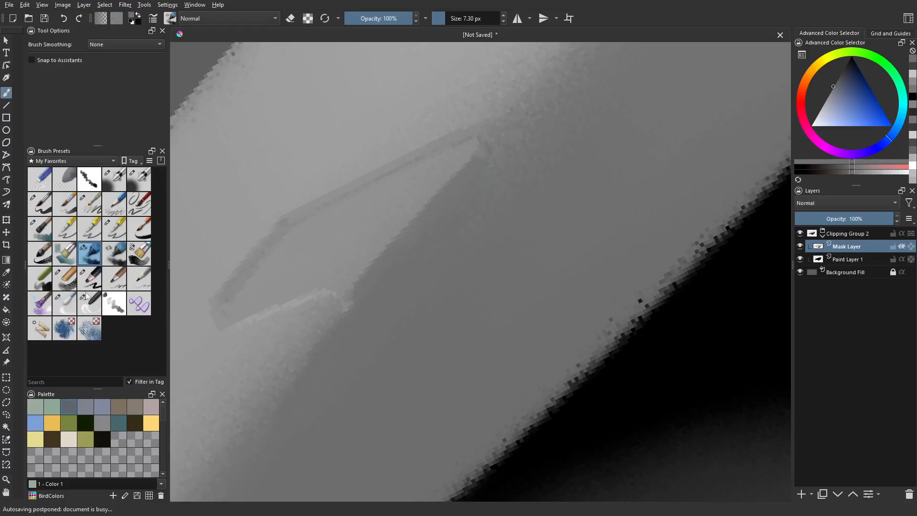
- Soften the small panel's slanted lower edge into the darker band with Blender Blur at 18.37 px
{"action": "left_click", "coordinate": [64, 303]}
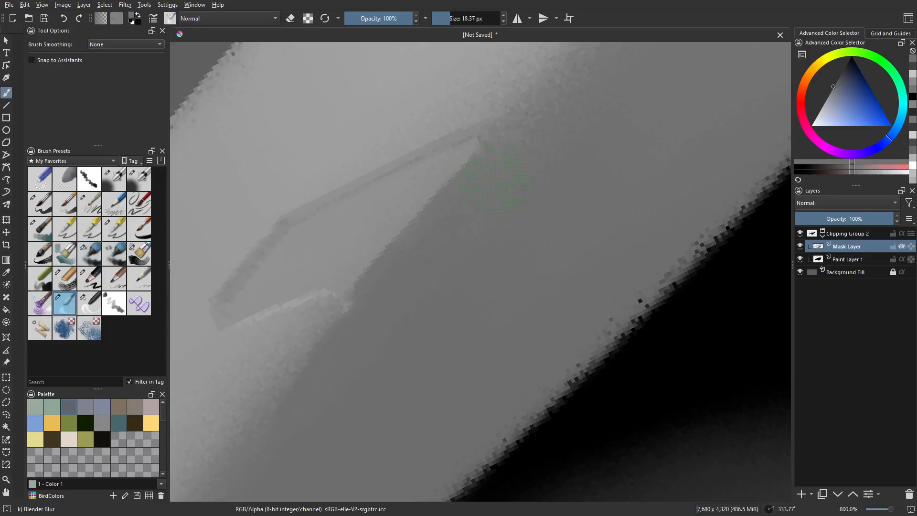
{"action": "left_click_drag", "start_coordinate": [456, 231], "coordinate": [425, 252]}
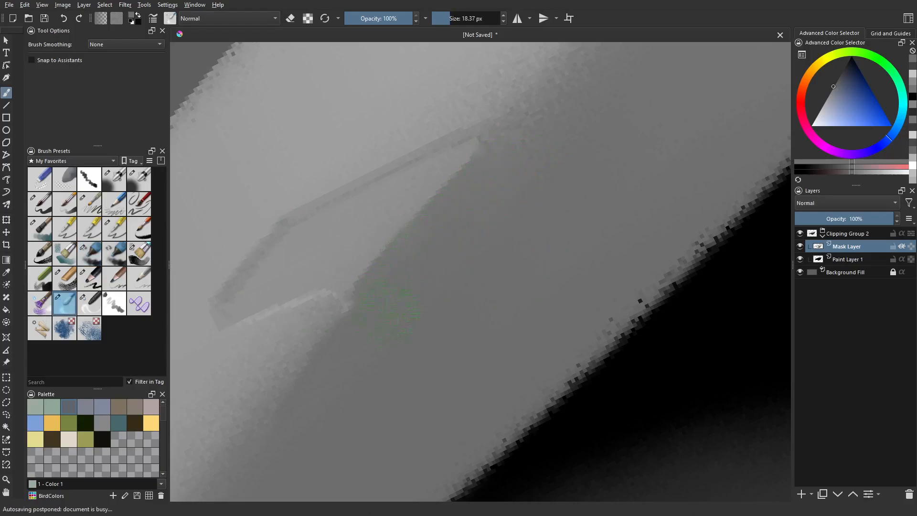
{"action": "left_click_drag", "start_coordinate": [423, 286], "coordinate": [501, 285]}
{"action": "mouse_move", "coordinate": [444, 287]}
{"action": "left_mouse_down"}
{"action": "mouse_move", "coordinate": [554, 161]}
{"action": "mouse_move", "coordinate": [454, 292]}
{"action": "left_mouse_up"}
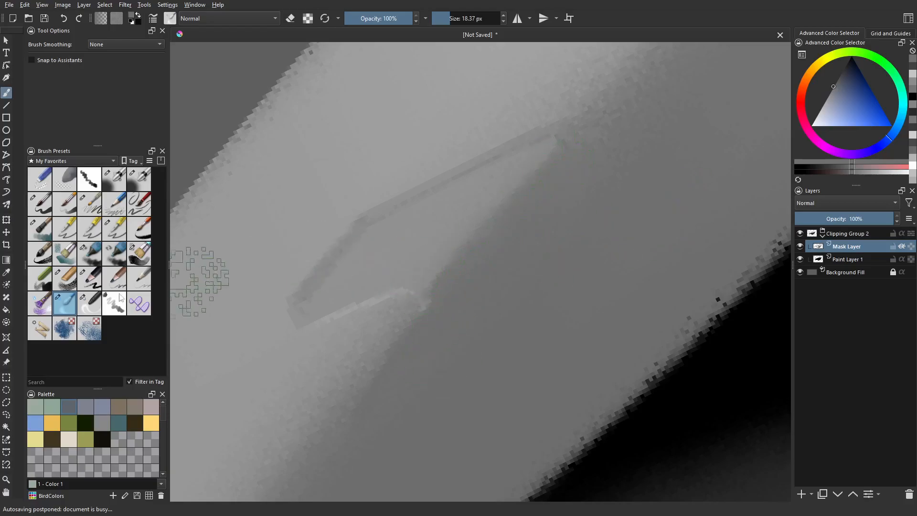
- Paint long lighter grey highlight strokes along the shape's upper band with Marker Dry at 27.02 px
{"action": "left_click", "coordinate": [89, 253]}
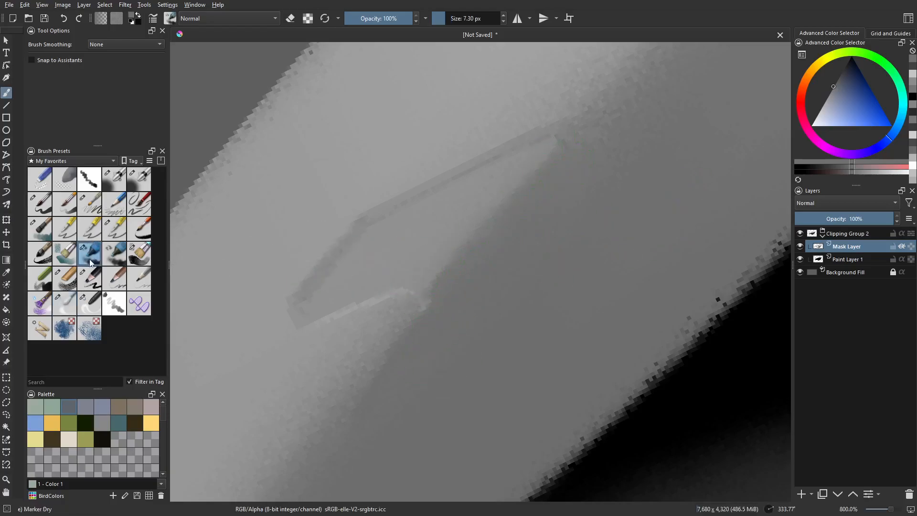
{"action": "left_click", "coordinate": [820, 108]}
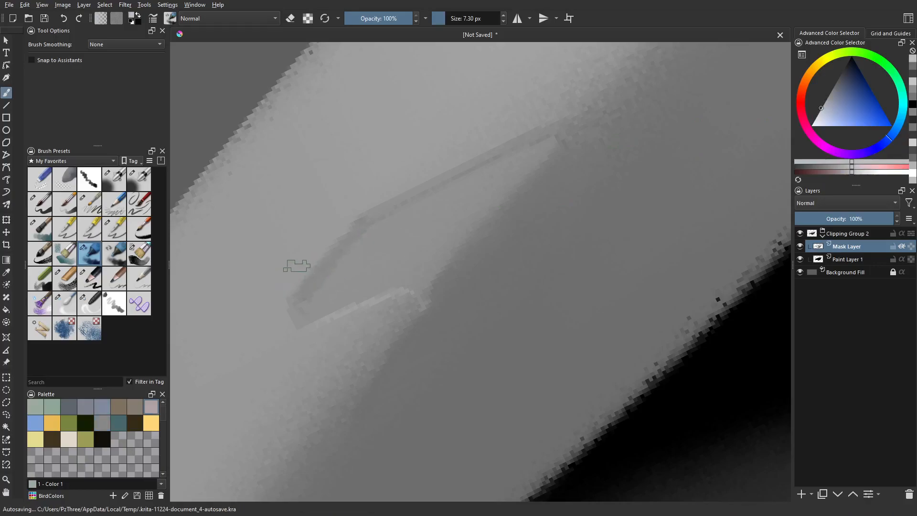
{"action": "scroll", "coordinate": [406, 273], "scroll_direction": "down", "scroll_amount": 5}
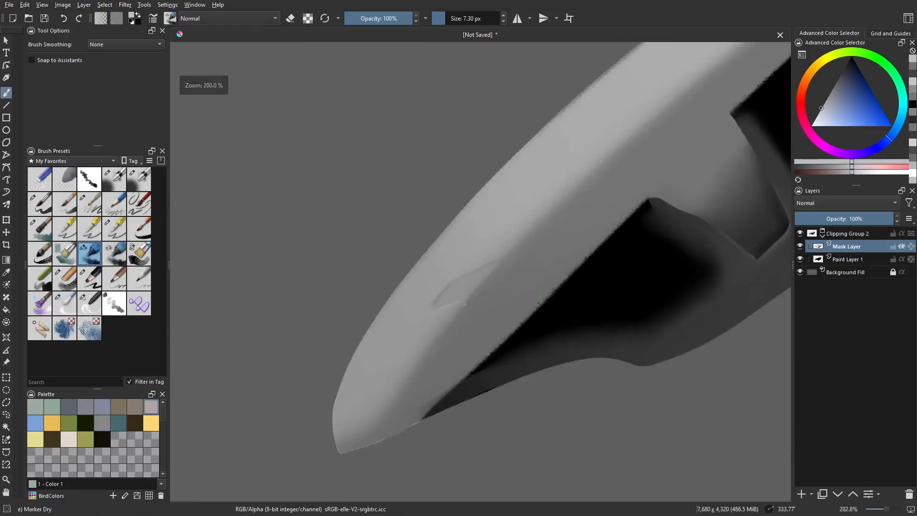
{"action": "left_click_drag", "start_coordinate": [602, 289], "coordinate": [598, 330]}
{"action": "left_click_drag", "start_coordinate": [518, 316], "coordinate": [431, 309]}
{"action": "left_click_drag", "start_coordinate": [343, 295], "coordinate": [480, 246]}
{"action": "scroll", "coordinate": [322, 299], "scroll_direction": "up", "scroll_amount": 4}
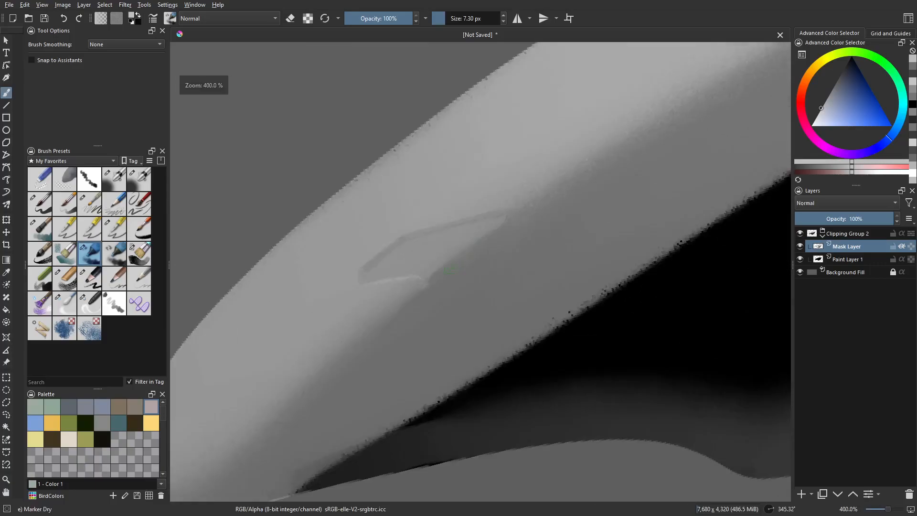
{"action": "mouse_move", "coordinate": [321, 299]}
{"action": "left_mouse_down"}
{"action": "mouse_move", "coordinate": [376, 292]}
{"action": "mouse_move", "coordinate": [397, 263]}
{"action": "left_mouse_up"}
{"action": "scroll", "coordinate": [376, 291], "scroll_direction": "down", "scroll_amount": 5}
{"action": "left_click_drag", "start_coordinate": [322, 316], "coordinate": [503, 164]}
{"action": "key", "text": "ctrl+z"}
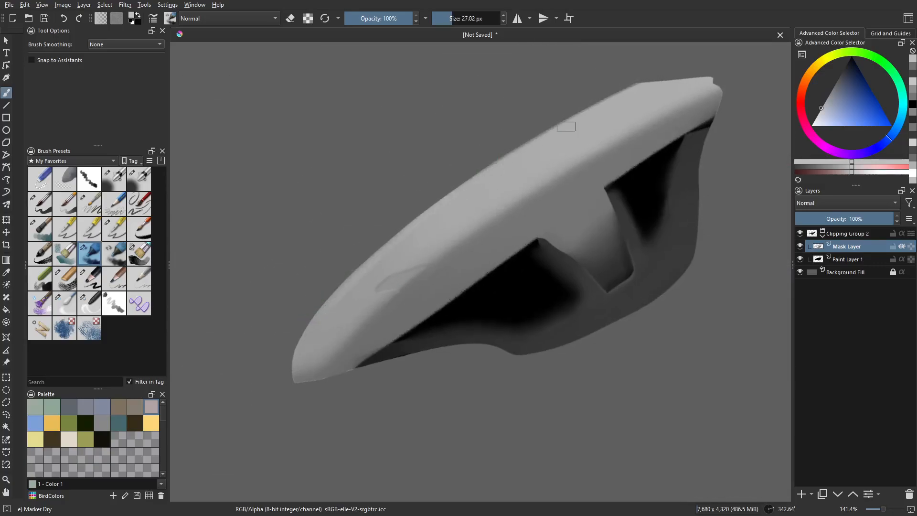
{"action": "mouse_move", "coordinate": [420, 231]}
{"action": "left_mouse_down"}
{"action": "mouse_move", "coordinate": [534, 138]}
{"action": "mouse_move", "coordinate": [652, 86]}
{"action": "left_mouse_up"}
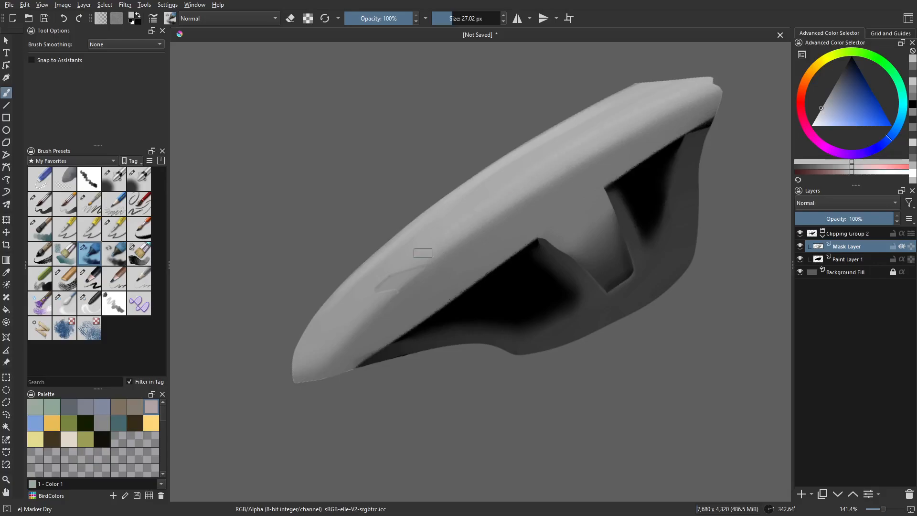
- Extend the highlight to the pointed end and even out the upper band with greys sampled from it
{"action": "left_click_drag", "start_coordinate": [294, 365], "coordinate": [340, 319]}
{"action": "left_click", "coordinate": [408, 248], "text": "ctrl"}
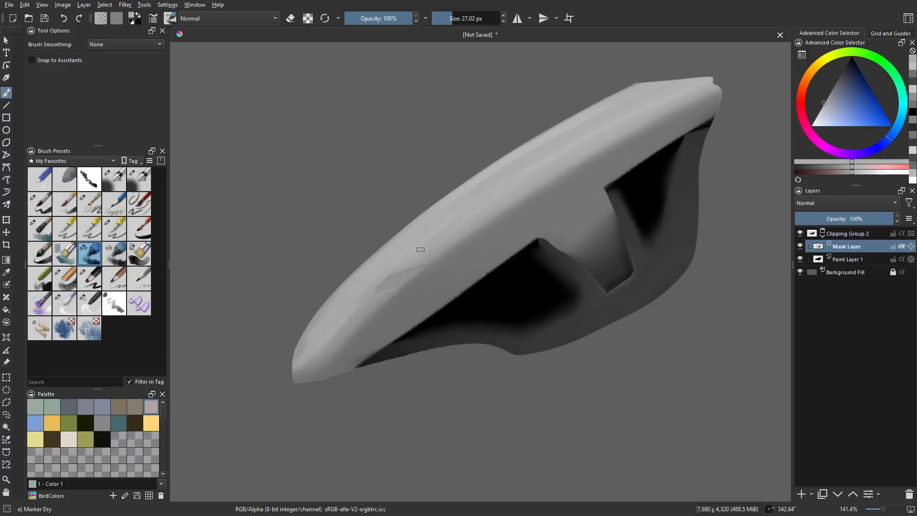
{"action": "left_click", "coordinate": [485, 176], "text": "ctrl"}
{"action": "left_click_drag", "start_coordinate": [472, 192], "coordinate": [619, 101]}
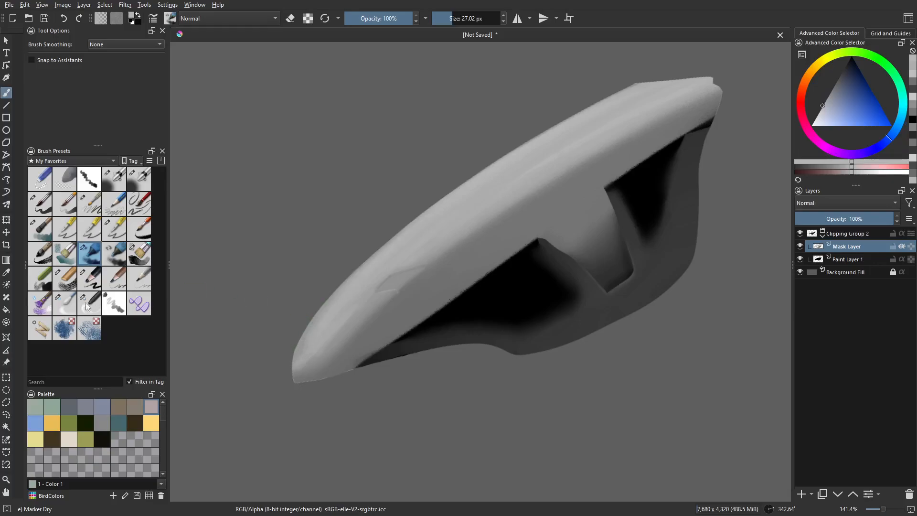
- Smooth the highlight strokes along the upper band with Blender Blur at 31.87 px
{"action": "left_click", "coordinate": [64, 303]}
{"action": "left_click_drag", "start_coordinate": [340, 306], "coordinate": [348, 304], "text": "shift"}
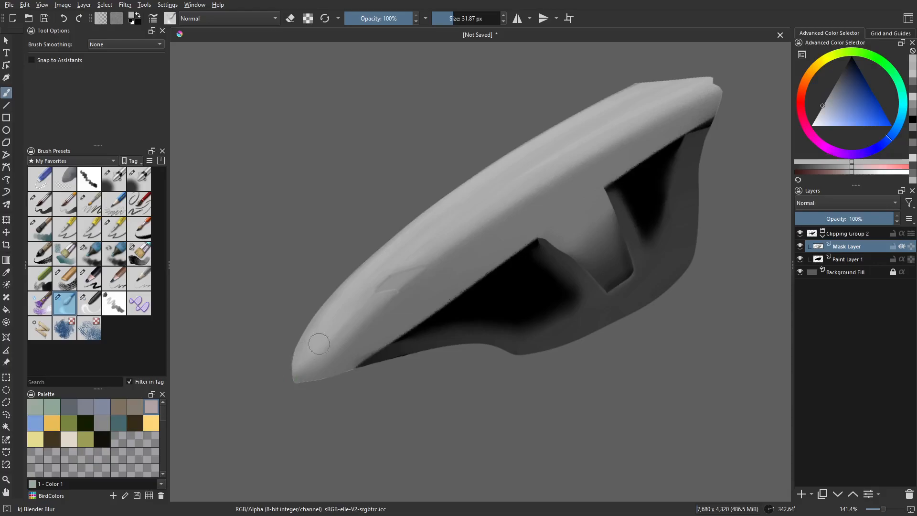
{"action": "left_click_drag", "start_coordinate": [422, 251], "coordinate": [359, 309]}
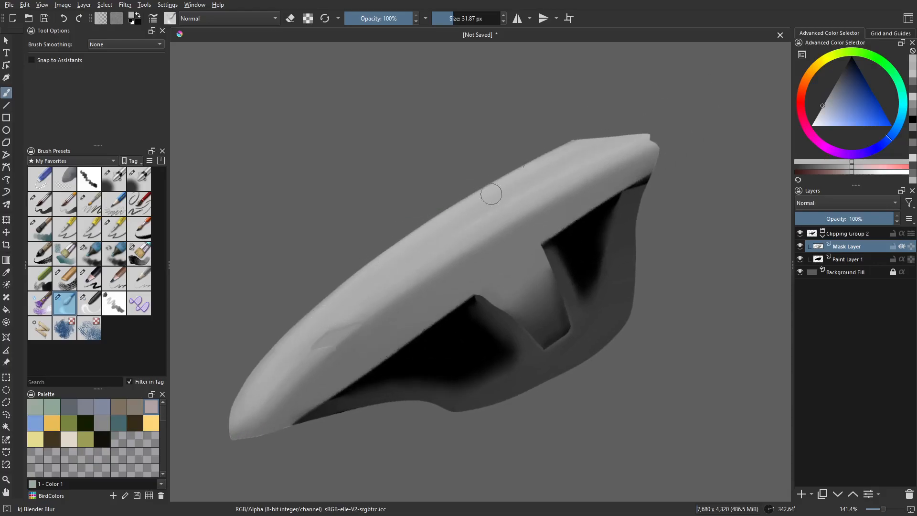
- Repaint the upper part of the tapered tab between the two recesses with sampled greys, using Marker Dry at 25.36 px
{"action": "left_click", "coordinate": [98, 252]}
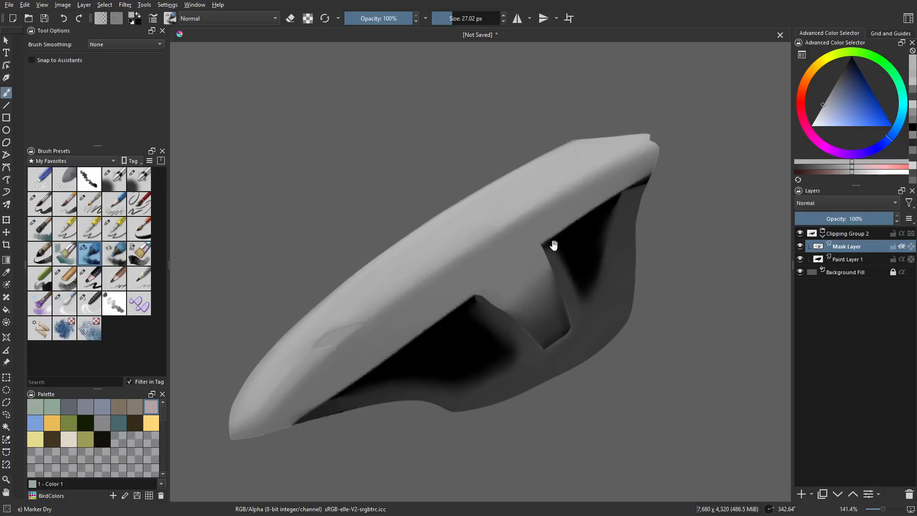
{"action": "left_click_drag", "start_coordinate": [561, 239], "coordinate": [495, 209]}
{"action": "left_click_drag", "start_coordinate": [449, 277], "coordinate": [471, 275]}
{"action": "scroll", "coordinate": [456, 256], "scroll_direction": "up", "scroll_amount": 1}
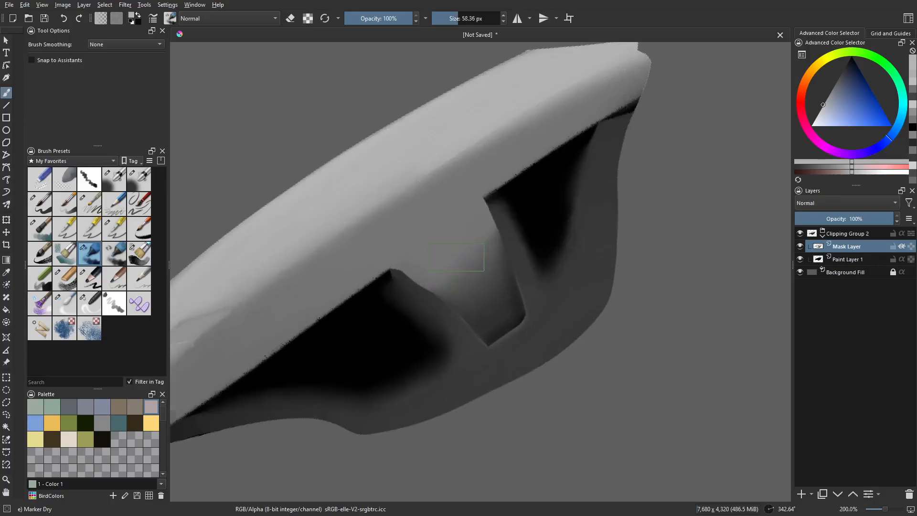
{"action": "left_click", "coordinate": [475, 285], "text": "ctrl"}
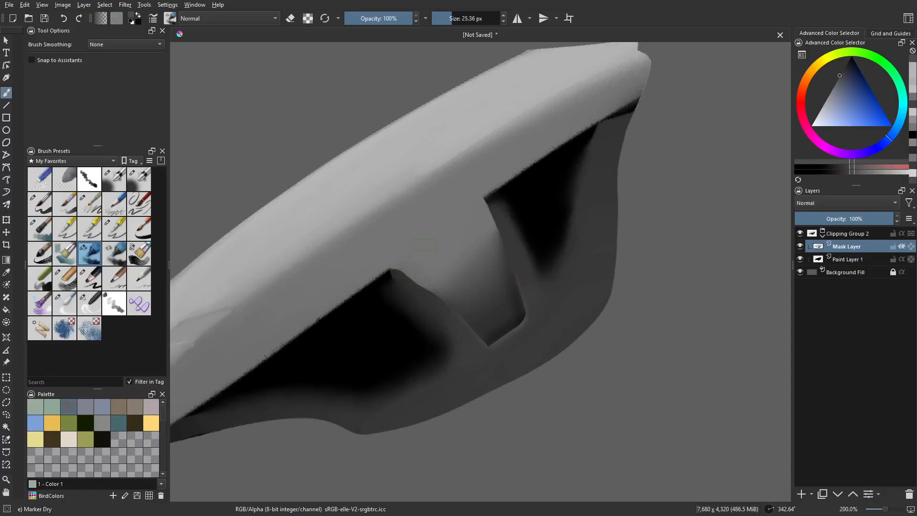
{"action": "left_click", "coordinate": [486, 294], "text": "ctrl"}
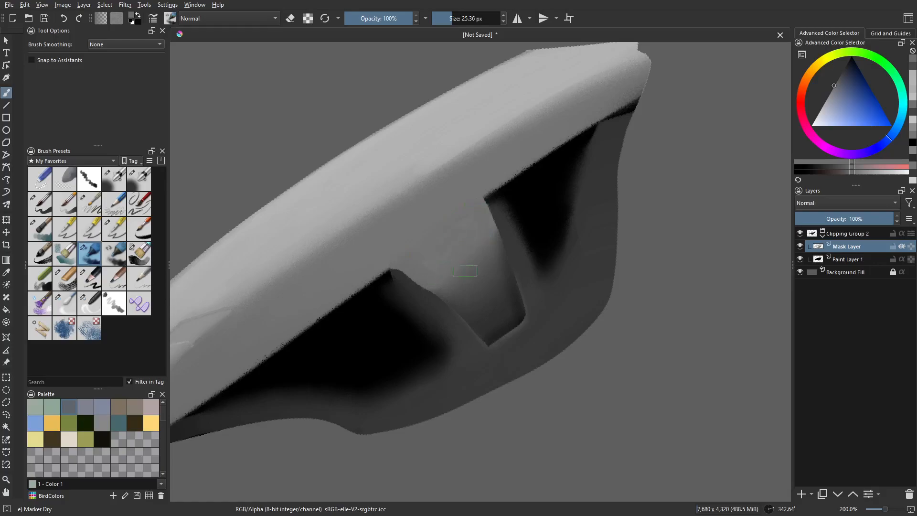
{"action": "left_click", "coordinate": [447, 289], "text": "ctrl"}
{"action": "key", "text": "ctrl+z"}
- Select the tapered tab between the two black recesses with a lasso outline along its edges
{"action": "mouse_move", "coordinate": [620, 298]}
{"action": "left_mouse_down"}
{"action": "mouse_move", "coordinate": [587, 349]}
{"action": "mouse_move", "coordinate": [571, 352]}
{"action": "left_mouse_up"}
{"action": "scroll", "coordinate": [568, 332], "scroll_direction": "up", "scroll_amount": 3}
{"action": "scroll", "coordinate": [563, 329], "scroll_direction": "down", "scroll_amount": 3}
{"action": "left_click_drag", "start_coordinate": [434, 266], "coordinate": [534, 297]}
{"action": "scroll", "coordinate": [490, 285], "scroll_direction": "up", "scroll_amount": 2}
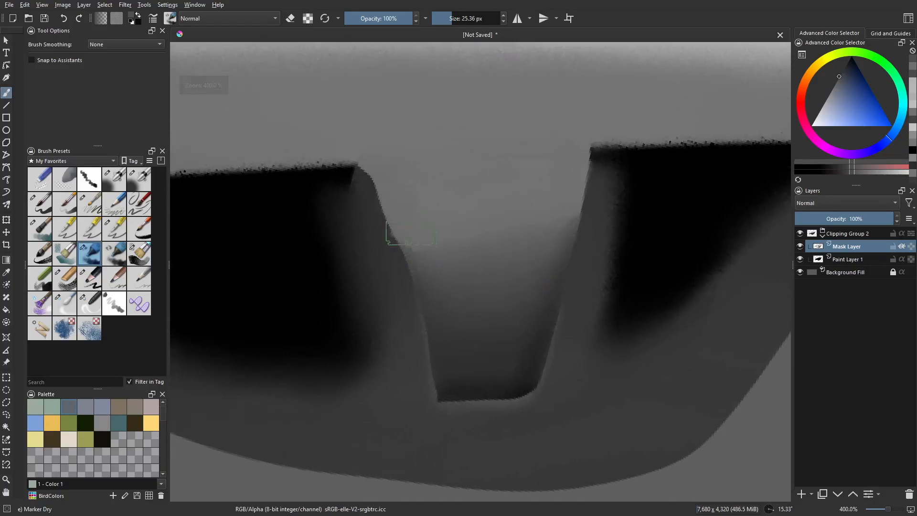
{"action": "key", "text": "l"}
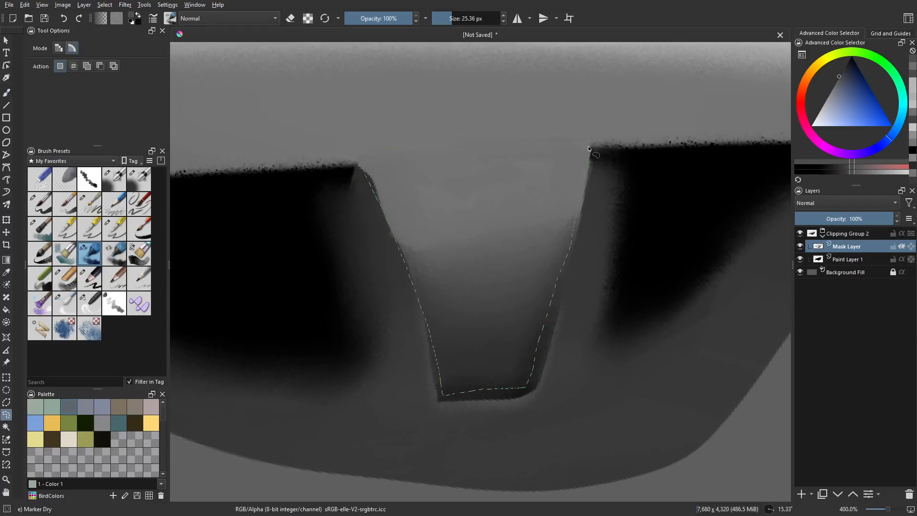
{"action": "left_click_drag", "start_coordinate": [362, 161], "coordinate": [370, 143]}
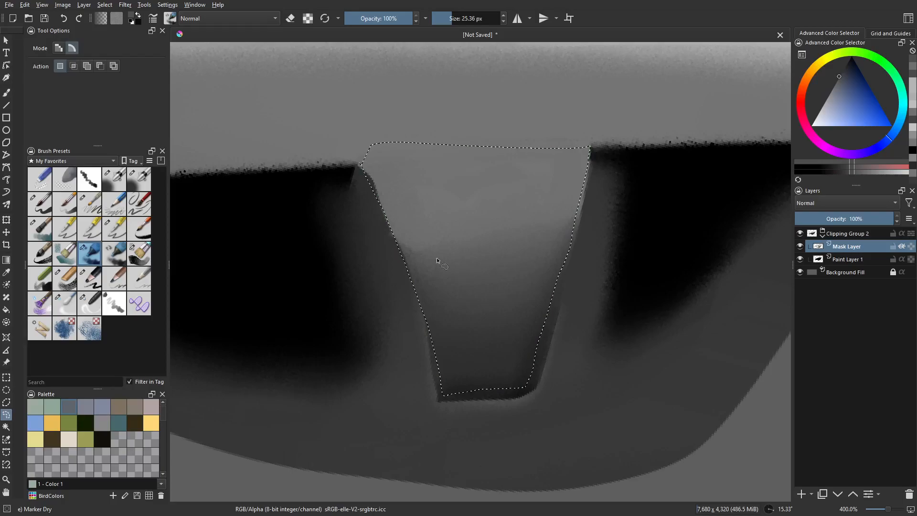
- Smooth the tab's gradient inside the selection with Blender Blur, deselect, and soften its side edges at 16.19 px
{"action": "left_click", "coordinate": [69, 304]}
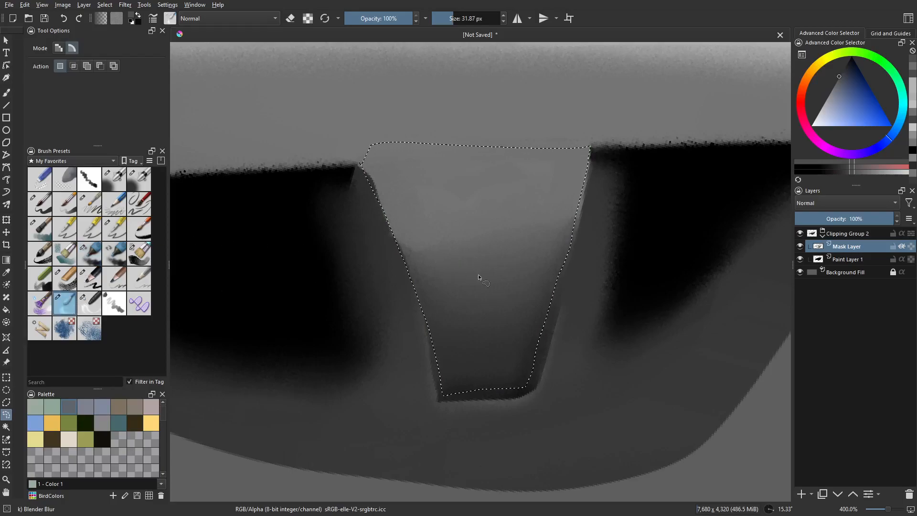
{"action": "key", "text": "b"}
{"action": "left_click_drag", "start_coordinate": [455, 295], "coordinate": [519, 294], "text": "shift"}
{"action": "mouse_move", "coordinate": [491, 292]}
{"action": "left_mouse_down"}
{"action": "mouse_move", "coordinate": [427, 249]}
{"action": "mouse_move", "coordinate": [446, 267]}
{"action": "mouse_move", "coordinate": [532, 247]}
{"action": "mouse_move", "coordinate": [433, 249]}
{"action": "mouse_move", "coordinate": [428, 227]}
{"action": "mouse_move", "coordinate": [483, 266]}
{"action": "mouse_move", "coordinate": [385, 205]}
{"action": "mouse_move", "coordinate": [549, 250]}
{"action": "mouse_move", "coordinate": [398, 235]}
{"action": "mouse_move", "coordinate": [468, 256]}
{"action": "mouse_move", "coordinate": [543, 205]}
{"action": "mouse_move", "coordinate": [474, 266]}
{"action": "mouse_move", "coordinate": [545, 310]}
{"action": "mouse_move", "coordinate": [468, 335]}
{"action": "left_mouse_up"}
{"action": "key", "text": "ctrl+shift+a"}
{"action": "left_click_drag", "start_coordinate": [524, 252], "coordinate": [481, 263], "text": "shift"}
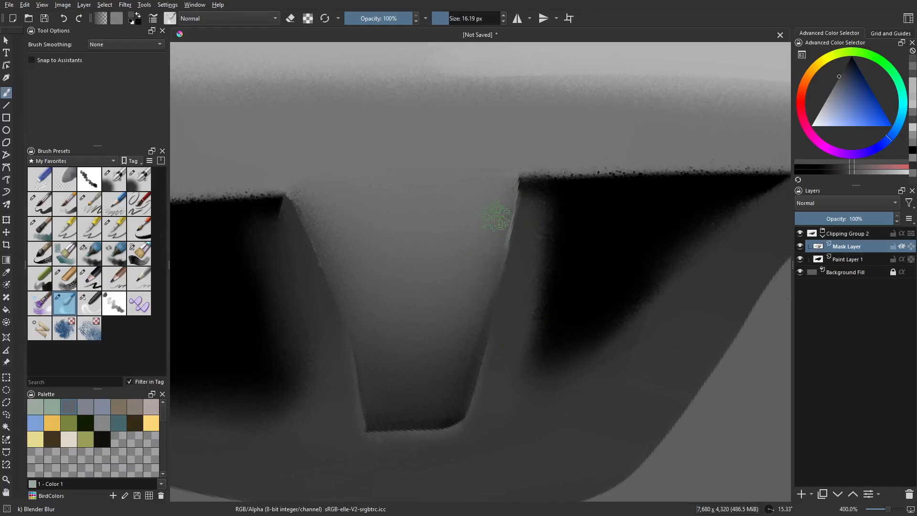
{"action": "left_click_drag", "start_coordinate": [438, 303], "coordinate": [507, 288]}
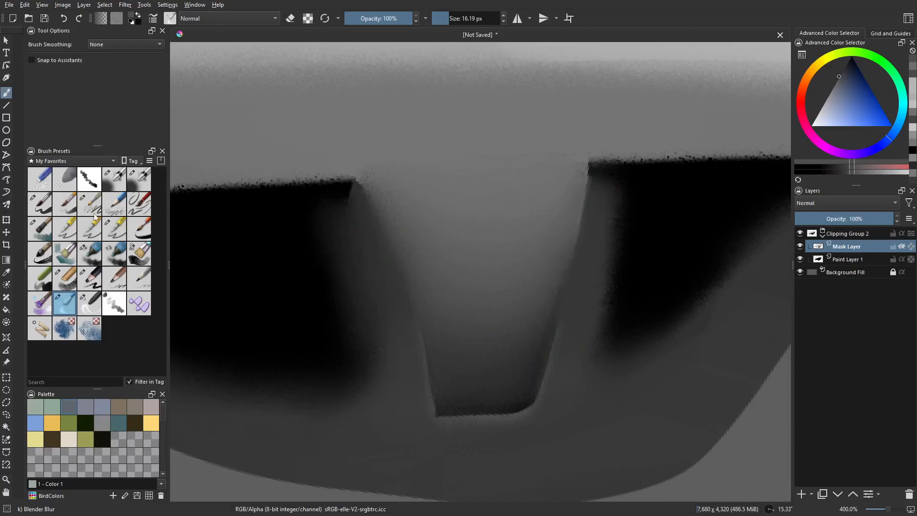
- Paint a soft mid-grey rim along the tab's left edge with Airbrush Soft, refining it at 5.01 px
{"action": "left_click", "coordinate": [113, 180]}
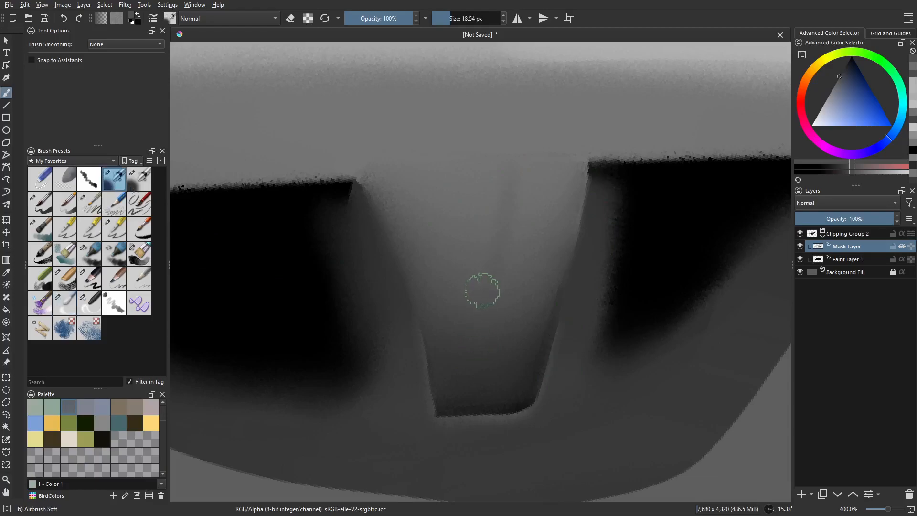
{"action": "left_click", "coordinate": [470, 236], "text": "ctrl"}
{"action": "left_click", "coordinate": [832, 90]}
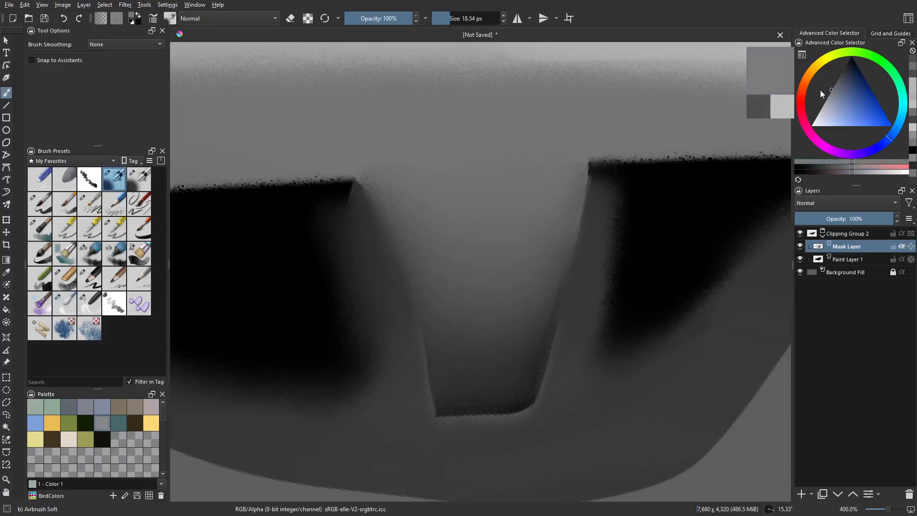
{"action": "left_click_drag", "start_coordinate": [379, 179], "coordinate": [430, 320]}
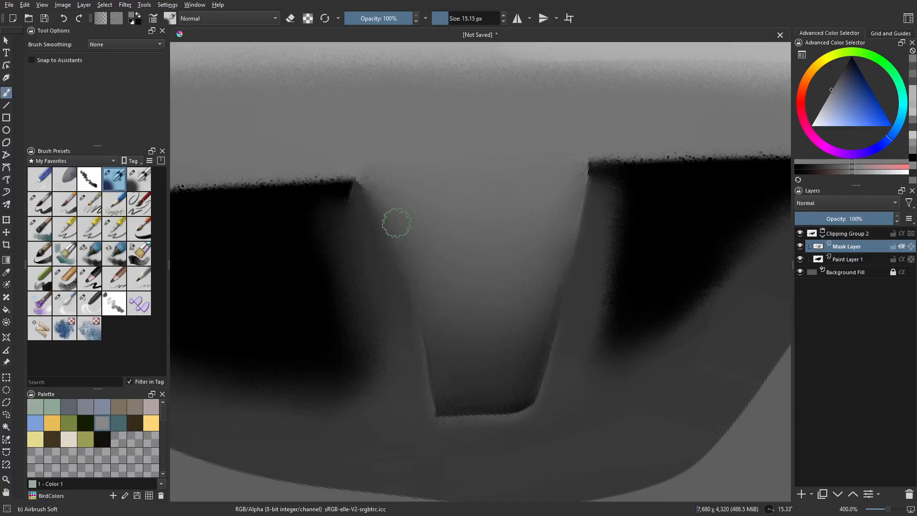
{"action": "mouse_move", "coordinate": [374, 192]}
{"action": "left_mouse_down"}
{"action": "mouse_move", "coordinate": [417, 271]}
{"action": "mouse_move", "coordinate": [424, 310]}
{"action": "left_mouse_up"}
{"action": "left_click_drag", "start_coordinate": [419, 266], "coordinate": [418, 266], "text": "shift"}
{"action": "mouse_move", "coordinate": [410, 274]}
{"action": "left_mouse_down"}
{"action": "mouse_move", "coordinate": [415, 286]}
{"action": "mouse_move", "coordinate": [411, 265]}
{"action": "left_mouse_up"}
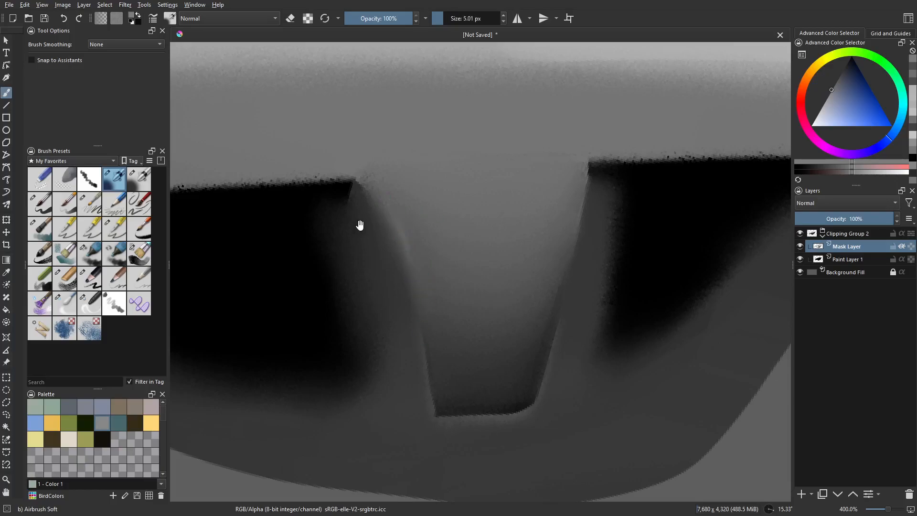
- Paint a matching soft grey rim along the tab's right edge with Airbrush Soft at 6.38 px
{"action": "left_click_drag", "start_coordinate": [373, 207], "coordinate": [339, 274]}
{"action": "left_click_drag", "start_coordinate": [511, 290], "coordinate": [489, 261]}
{"action": "left_click_drag", "start_coordinate": [490, 323], "coordinate": [501, 324], "text": "shift"}
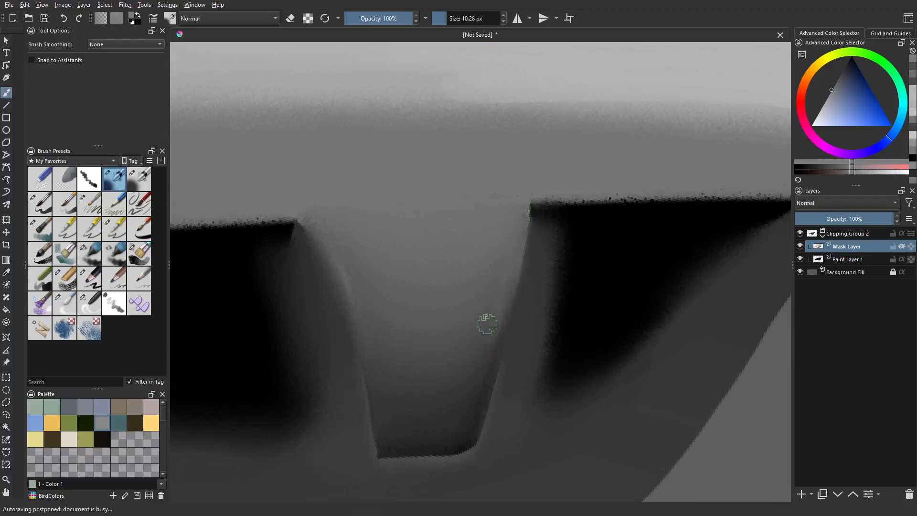
{"action": "left_click_drag", "start_coordinate": [508, 291], "coordinate": [501, 290], "text": "shift"}
- Shade the recess to the right of the tab in very dark grey with Airbrush Soft at 21.65 px
{"action": "left_click_drag", "start_coordinate": [444, 310], "coordinate": [358, 292]}
{"action": "key", "text": "d"}
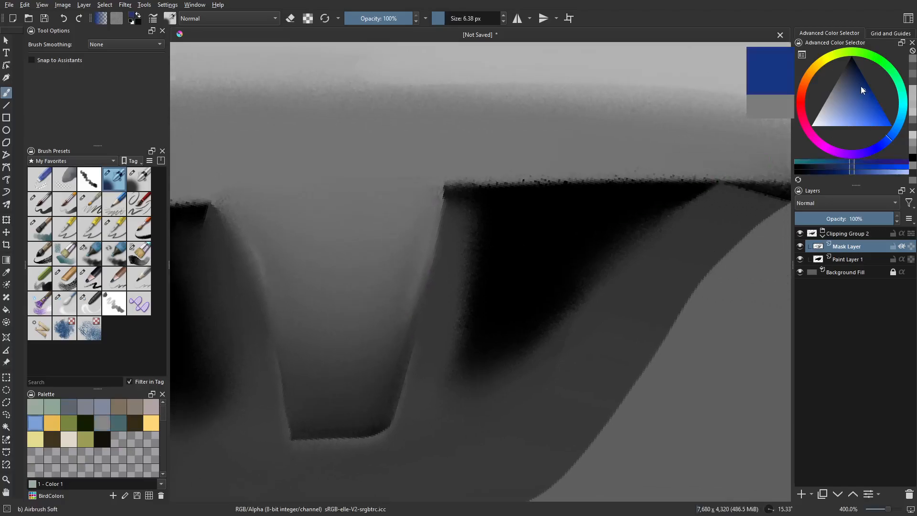
{"action": "left_click_drag", "start_coordinate": [473, 321], "coordinate": [492, 315], "text": "shift"}
{"action": "mouse_move", "coordinate": [475, 262]}
{"action": "left_mouse_down"}
{"action": "mouse_move", "coordinate": [463, 207]}
{"action": "mouse_move", "coordinate": [440, 383]}
{"action": "mouse_move", "coordinate": [472, 229]}
{"action": "mouse_move", "coordinate": [444, 380]}
{"action": "mouse_move", "coordinate": [456, 347]}
{"action": "mouse_move", "coordinate": [467, 222]}
{"action": "mouse_move", "coordinate": [459, 341]}
{"action": "mouse_move", "coordinate": [519, 272]}
{"action": "mouse_move", "coordinate": [488, 323]}
{"action": "mouse_move", "coordinate": [465, 335]}
{"action": "mouse_move", "coordinate": [503, 294]}
{"action": "mouse_move", "coordinate": [497, 332]}
{"action": "mouse_move", "coordinate": [470, 365]}
{"action": "mouse_move", "coordinate": [514, 336]}
{"action": "mouse_move", "coordinate": [491, 325]}
{"action": "mouse_move", "coordinate": [516, 254]}
{"action": "left_mouse_up"}
{"action": "left_click", "coordinate": [447, 347], "text": "ctrl"}
{"action": "left_click", "coordinate": [841, 71]}
{"action": "mouse_move", "coordinate": [518, 288]}
{"action": "left_mouse_down"}
{"action": "mouse_move", "coordinate": [521, 277]}
{"action": "mouse_move", "coordinate": [500, 311]}
{"action": "mouse_move", "coordinate": [486, 296]}
{"action": "mouse_move", "coordinate": [485, 208]}
{"action": "mouse_move", "coordinate": [523, 205]}
{"action": "mouse_move", "coordinate": [474, 241]}
{"action": "mouse_move", "coordinate": [503, 311]}
{"action": "mouse_move", "coordinate": [565, 264]}
{"action": "mouse_move", "coordinate": [501, 317]}
{"action": "left_mouse_up"}
{"action": "left_click", "coordinate": [515, 267], "text": "ctrl"}
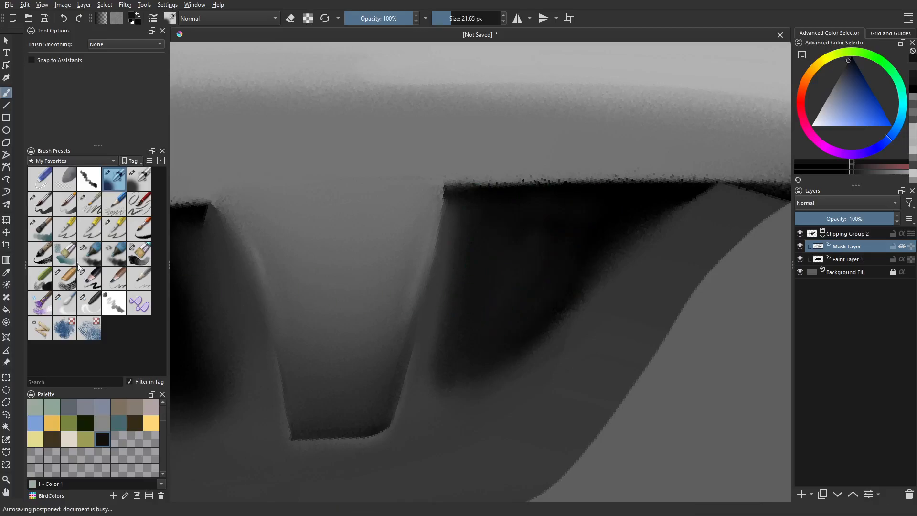
- Even out the right recess with dark grey sampled from it, using Marker Dry at 25.36 px
{"action": "left_click", "coordinate": [89, 253]}
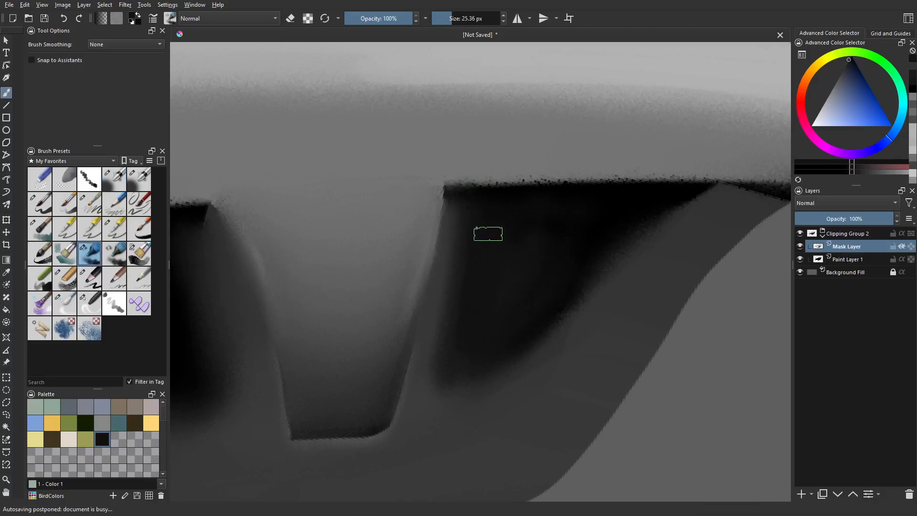
{"action": "left_click", "coordinate": [457, 362], "text": "ctrl"}
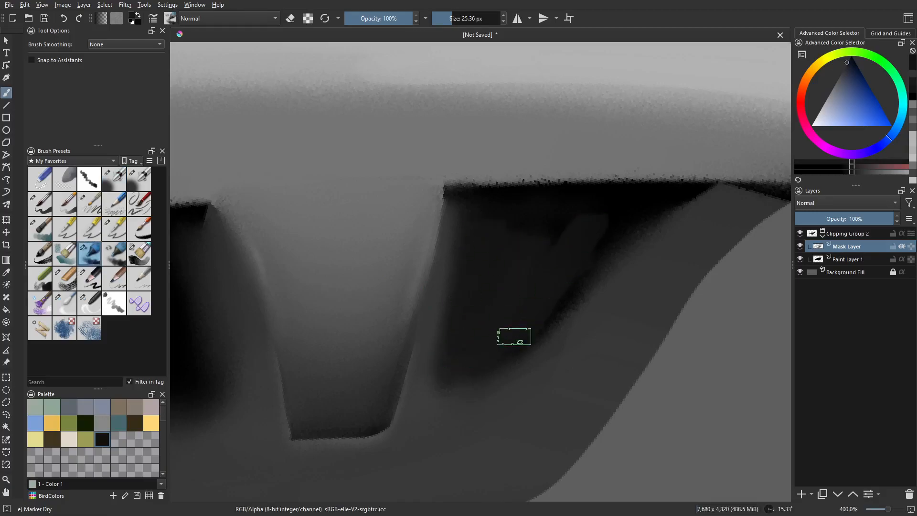
{"action": "mouse_move", "coordinate": [560, 218]}
{"action": "left_mouse_down"}
{"action": "mouse_move", "coordinate": [480, 200]}
{"action": "mouse_move", "coordinate": [614, 199]}
{"action": "mouse_move", "coordinate": [478, 200]}
{"action": "mouse_move", "coordinate": [603, 202]}
{"action": "mouse_move", "coordinate": [545, 227]}
{"action": "mouse_move", "coordinate": [591, 228]}
{"action": "mouse_move", "coordinate": [544, 274]}
{"action": "left_mouse_up"}
{"action": "mouse_move", "coordinate": [543, 240]}
{"action": "left_mouse_down"}
{"action": "mouse_move", "coordinate": [496, 246]}
{"action": "mouse_move", "coordinate": [494, 215]}
{"action": "mouse_move", "coordinate": [486, 268]}
{"action": "left_mouse_up"}
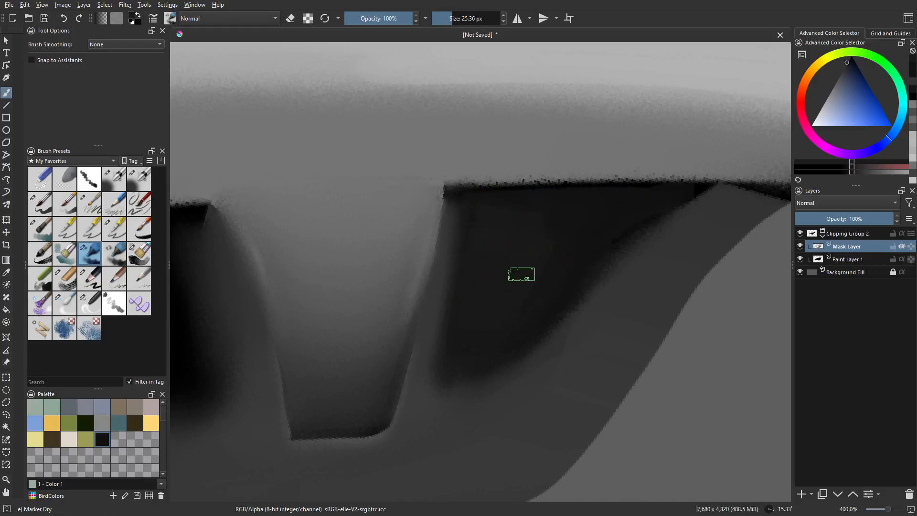
- Paint near-black strokes along the edges and inside of the recess beside the tab with Marker Dry at 9.70 px
{"action": "left_click", "coordinate": [848, 73]}
{"action": "left_click", "coordinate": [848, 71]}
{"action": "left_click_drag", "start_coordinate": [848, 53], "coordinate": [848, 51]}
{"action": "mouse_move", "coordinate": [511, 244]}
{"action": "left_mouse_down"}
{"action": "mouse_move", "coordinate": [563, 211]}
{"action": "mouse_move", "coordinate": [579, 216]}
{"action": "mouse_move", "coordinate": [572, 255]}
{"action": "mouse_move", "coordinate": [506, 337]}
{"action": "left_mouse_up"}
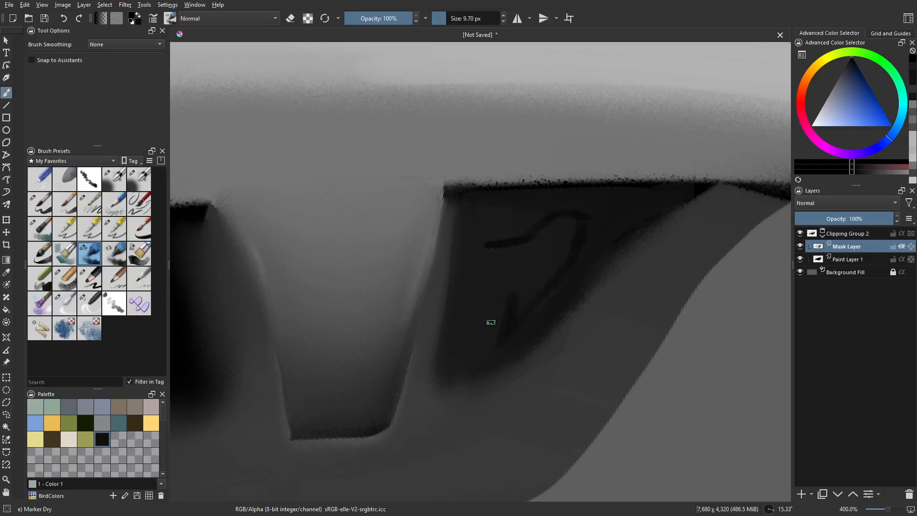
{"action": "mouse_move", "coordinate": [466, 220]}
{"action": "left_mouse_down"}
{"action": "mouse_move", "coordinate": [455, 353]}
{"action": "mouse_move", "coordinate": [459, 302]}
{"action": "mouse_move", "coordinate": [476, 351]}
{"action": "mouse_move", "coordinate": [518, 323]}
{"action": "left_mouse_up"}
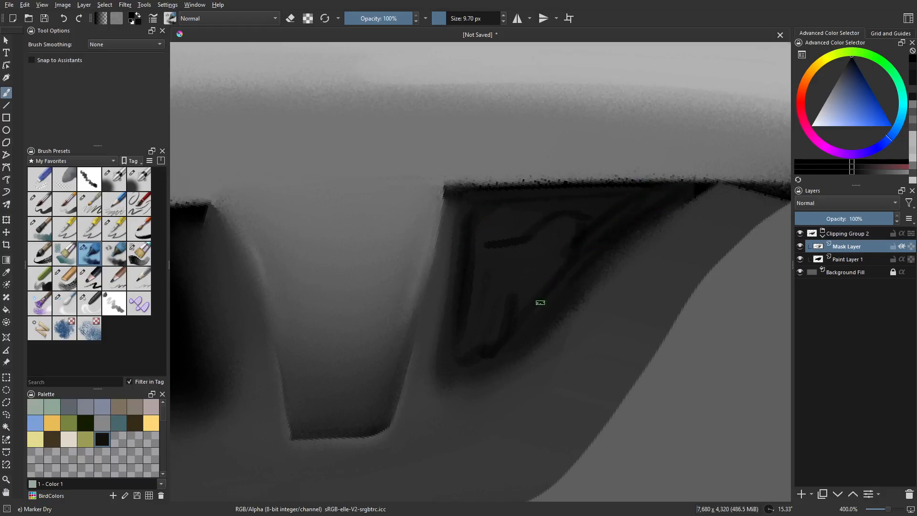
- Soften the near-black recess strokes with a blending brush, and pick the Airbrush Soft Copy softroundtip preset
{"action": "left_click", "coordinate": [65, 302]}
{"action": "mouse_move", "coordinate": [491, 265]}
{"action": "left_mouse_down"}
{"action": "mouse_move", "coordinate": [463, 355]}
{"action": "mouse_move", "coordinate": [499, 217]}
{"action": "mouse_move", "coordinate": [501, 314]}
{"action": "mouse_move", "coordinate": [633, 201]}
{"action": "mouse_move", "coordinate": [455, 321]}
{"action": "mouse_move", "coordinate": [504, 215]}
{"action": "mouse_move", "coordinate": [641, 197]}
{"action": "mouse_move", "coordinate": [541, 255]}
{"action": "mouse_move", "coordinate": [479, 337]}
{"action": "mouse_move", "coordinate": [485, 225]}
{"action": "mouse_move", "coordinate": [470, 337]}
{"action": "mouse_move", "coordinate": [484, 318]}
{"action": "mouse_move", "coordinate": [502, 327]}
{"action": "left_mouse_up"}
{"action": "left_click", "coordinate": [138, 181]}
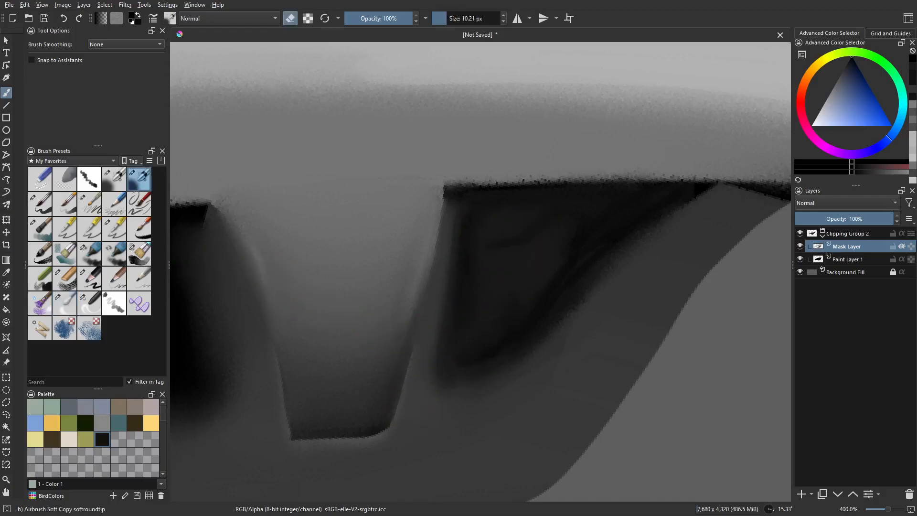
{"action": "mouse_move", "coordinate": [381, 205]}
{"action": "left_mouse_down"}
{"action": "mouse_move", "coordinate": [364, 302]}
{"action": "mouse_move", "coordinate": [389, 217]}
{"action": "mouse_move", "coordinate": [430, 161]}
{"action": "left_mouse_up"}
{"action": "key", "text": "ctrl+z"}
{"action": "mouse_move", "coordinate": [362, 224]}
{"action": "left_mouse_down"}
{"action": "mouse_move", "coordinate": [359, 241]}
{"action": "mouse_move", "coordinate": [434, 131]}
{"action": "mouse_move", "coordinate": [451, 128]}
{"action": "mouse_move", "coordinate": [414, 163]}
{"action": "left_mouse_up"}
{"action": "left_click_drag", "start_coordinate": [377, 258], "coordinate": [377, 268]}
{"action": "key", "text": "ctrl+z"}
- Paint thin light-grey reflection lines inside the recess with the soft airbrush, eraser mode off, at 5.90 px and 4.56 px
{"action": "left_click", "coordinate": [813, 126]}
{"action": "key", "text": "e"}
{"action": "left_click", "coordinate": [809, 104]}
{"action": "left_click_drag", "start_coordinate": [524, 243], "coordinate": [508, 250], "text": "shift"}
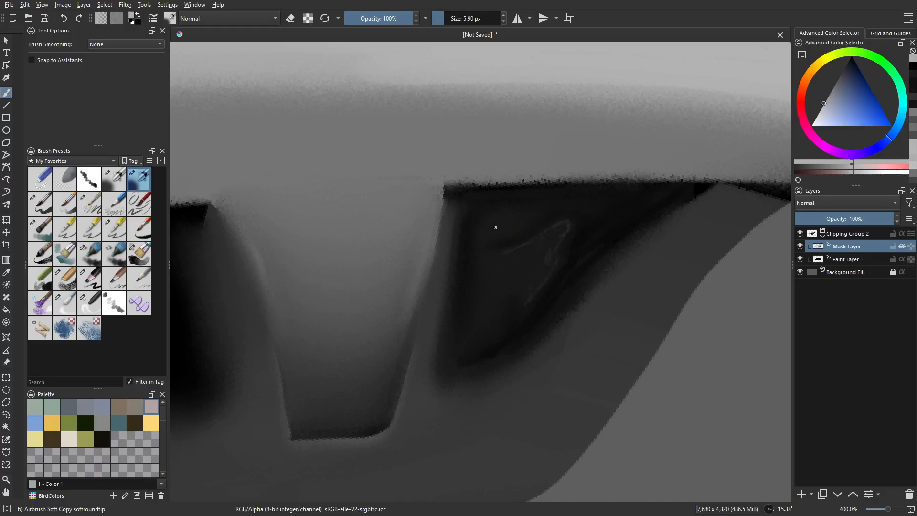
{"action": "mouse_move", "coordinate": [480, 227]}
{"action": "left_mouse_down", "text": "shift"}
{"action": "mouse_move", "coordinate": [541, 210]}
{"action": "mouse_move", "coordinate": [478, 230]}
{"action": "mouse_move", "coordinate": [470, 343]}
{"action": "left_mouse_up", "text": "shift"}
{"action": "left_click_drag", "start_coordinate": [518, 271], "coordinate": [478, 298], "text": "shift"}
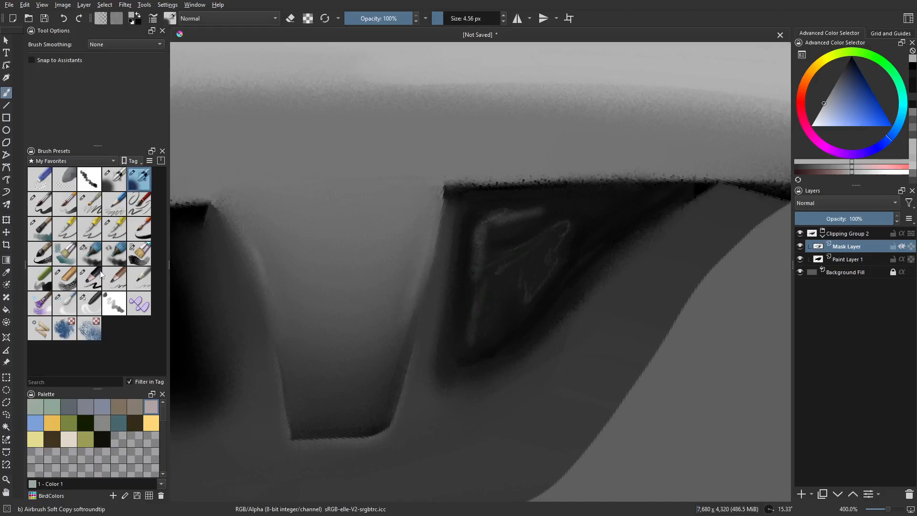
- Tone down the light reflection lines with dark grey sampled from the recess, using Marker Dry at 9.70 px
{"action": "left_click", "coordinate": [95, 249]}
{"action": "left_click", "coordinate": [478, 315], "text": "ctrl"}
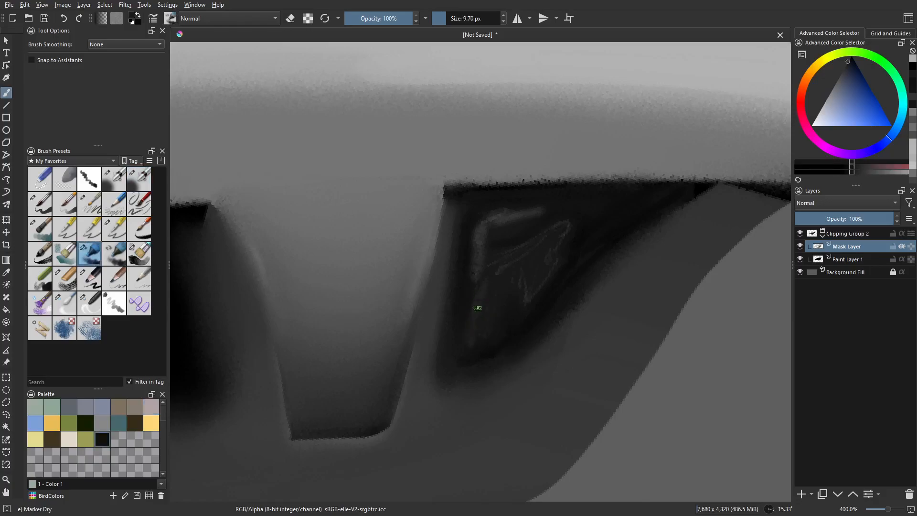
{"action": "left_click_drag", "start_coordinate": [482, 224], "coordinate": [520, 218]}
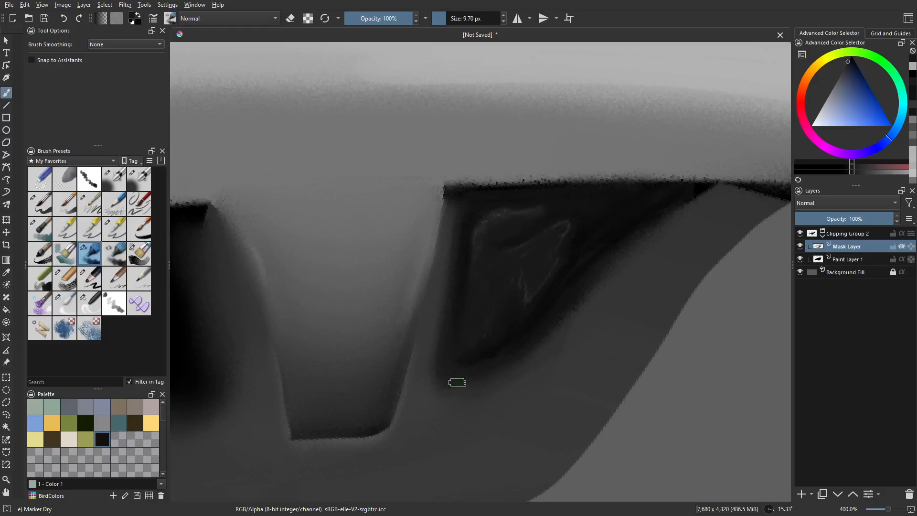
{"action": "scroll", "coordinate": [586, 234], "scroll_direction": "down", "scroll_amount": 4}
{"action": "scroll", "coordinate": [548, 274], "scroll_direction": "up", "scroll_amount": 3}
{"action": "left_click_drag", "start_coordinate": [393, 273], "coordinate": [374, 336]}
{"action": "scroll", "coordinate": [413, 321], "scroll_direction": "down", "scroll_amount": 2}
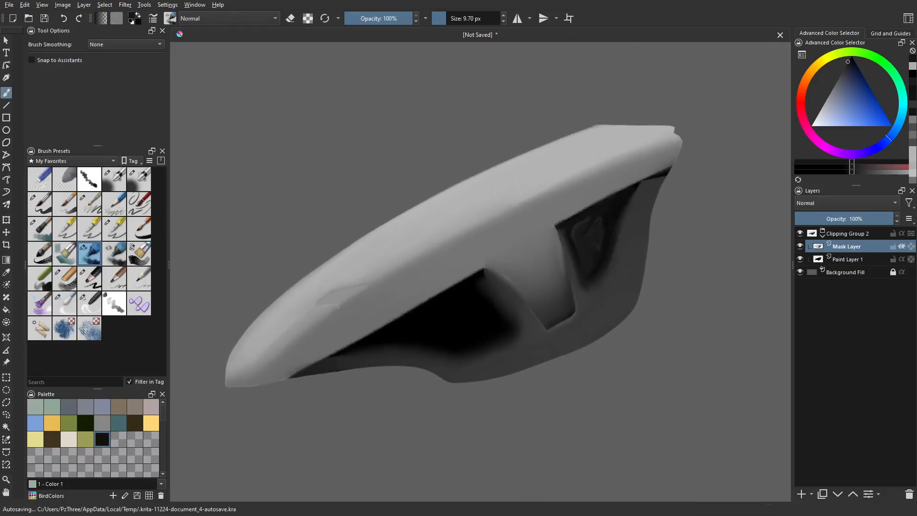
- Switch to File Explorer's Junkyard folder and insert photo 20220326_140810 into the Krita document as a new layer
{"action": "key", "text": "alt+Tab"}
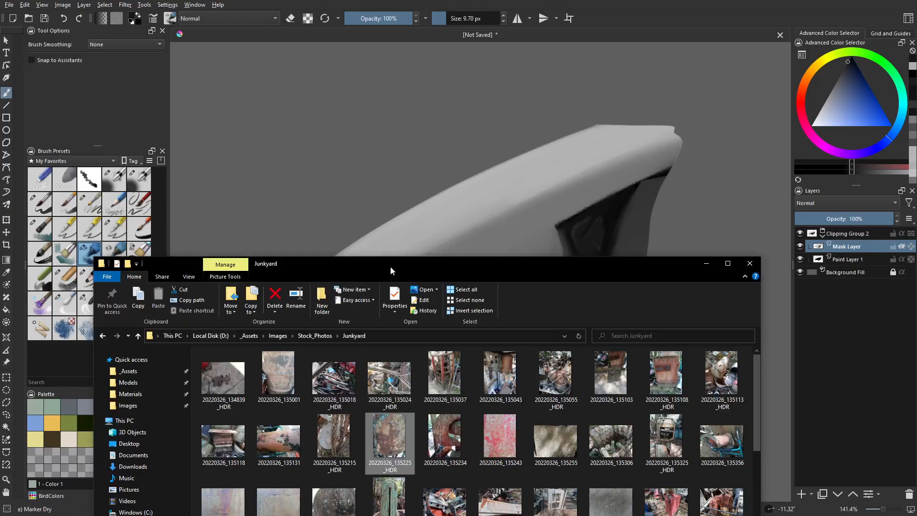
{"action": "left_click_drag", "start_coordinate": [390, 266], "coordinate": [360, 103]}
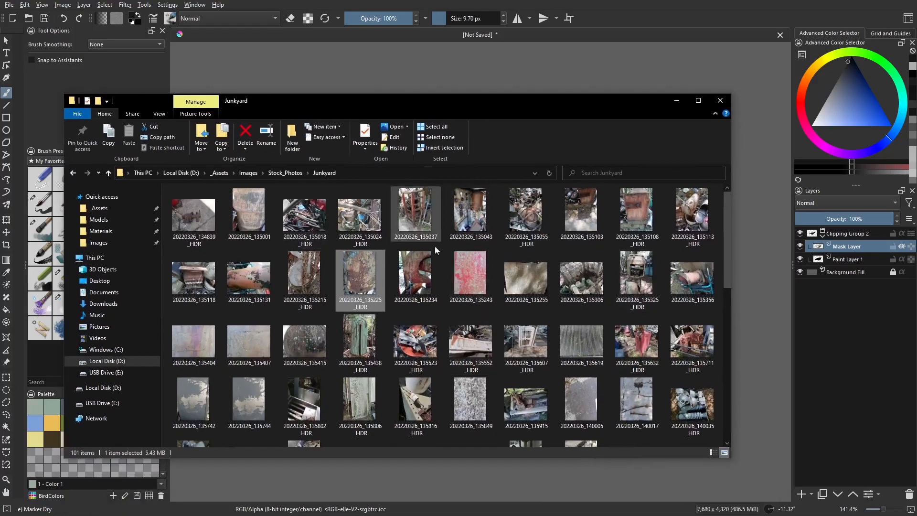
{"action": "scroll", "coordinate": [465, 262], "scroll_direction": "down", "scroll_amount": 7}
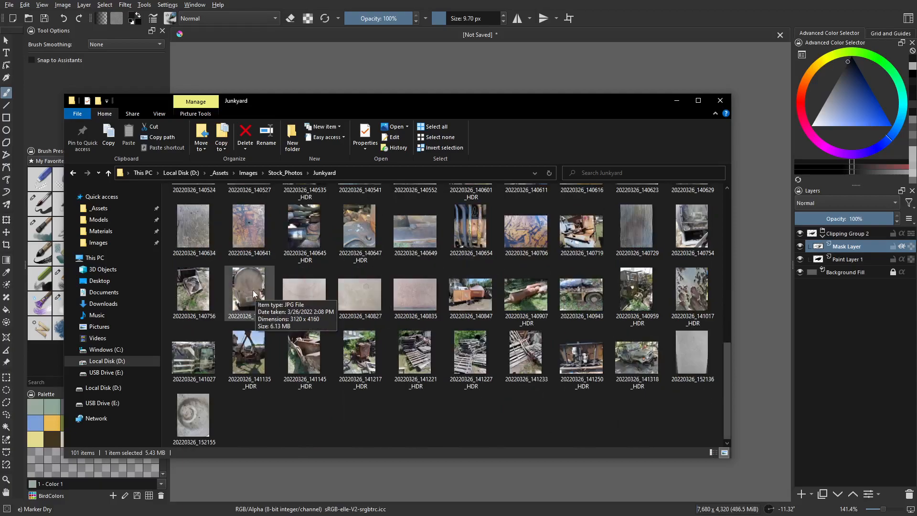
{"action": "left_click_drag", "start_coordinate": [513, 100], "coordinate": [335, 93]}
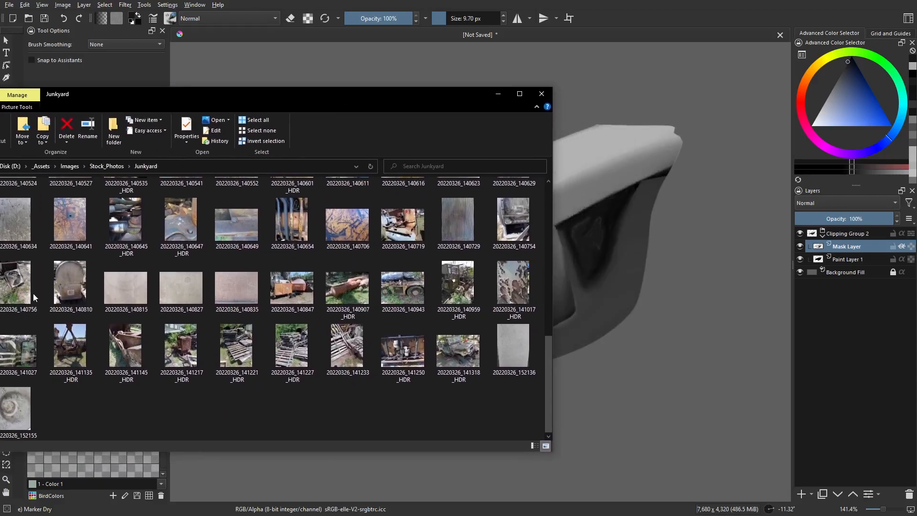
{"action": "left_click_drag", "start_coordinate": [58, 280], "coordinate": [674, 271]}
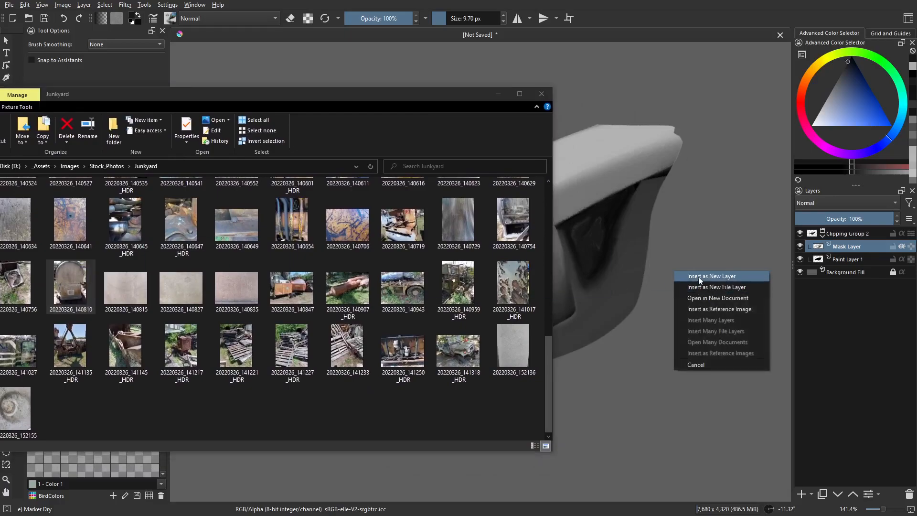
{"action": "left_click", "coordinate": [698, 277]}
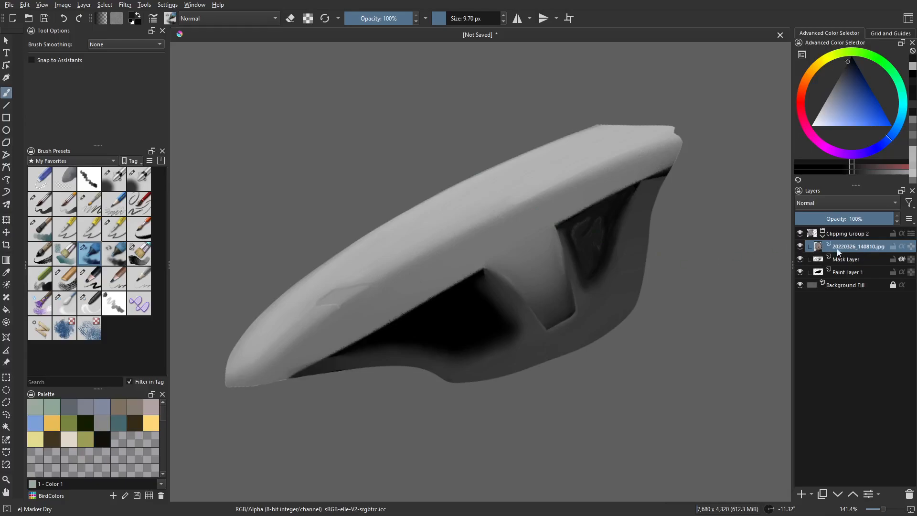
- Move the junkyard photo over the painted shape and scale it down
{"action": "scroll", "coordinate": [581, 296], "scroll_direction": "down", "scroll_amount": 5}
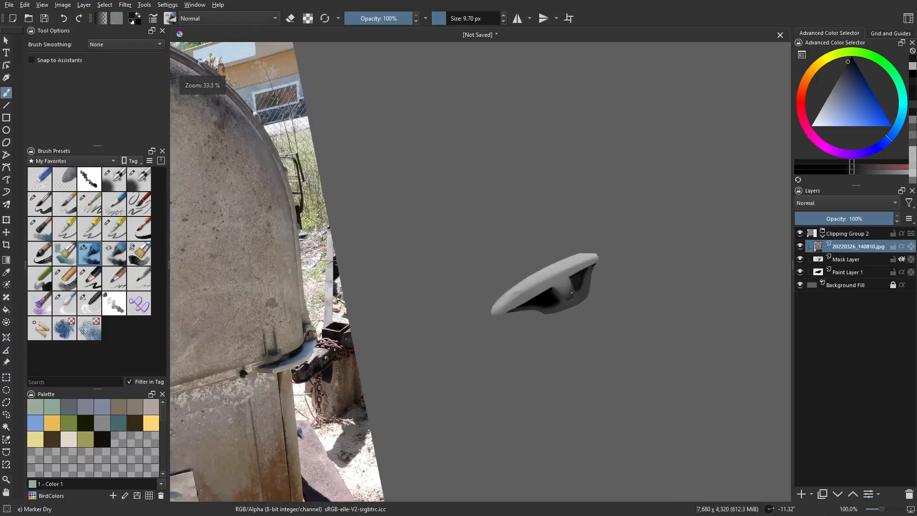
{"action": "key", "text": "t"}
{"action": "left_click_drag", "start_coordinate": [481, 364], "coordinate": [660, 352]}
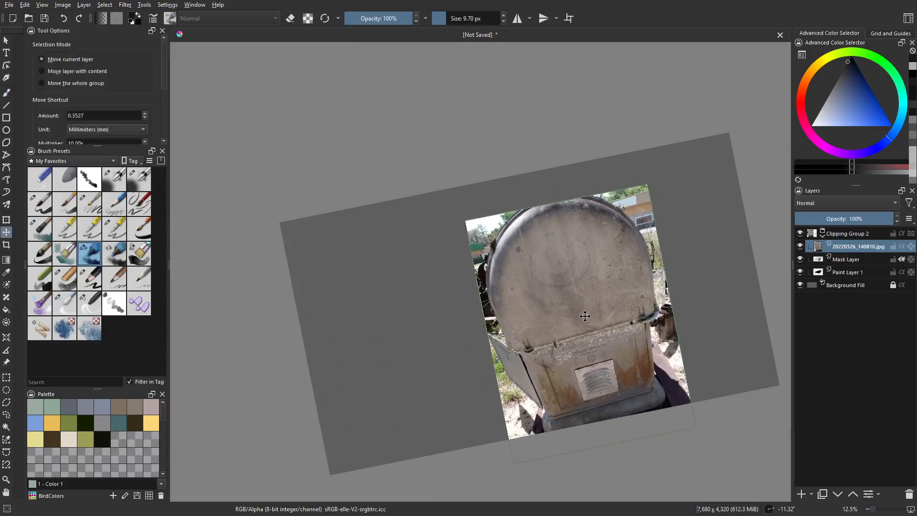
{"action": "key", "text": "ctrl+t"}
{"action": "left_click_drag", "start_coordinate": [690, 418], "coordinate": [578, 332]}
{"action": "scroll", "coordinate": [558, 297], "scroll_direction": "up", "scroll_amount": 4}
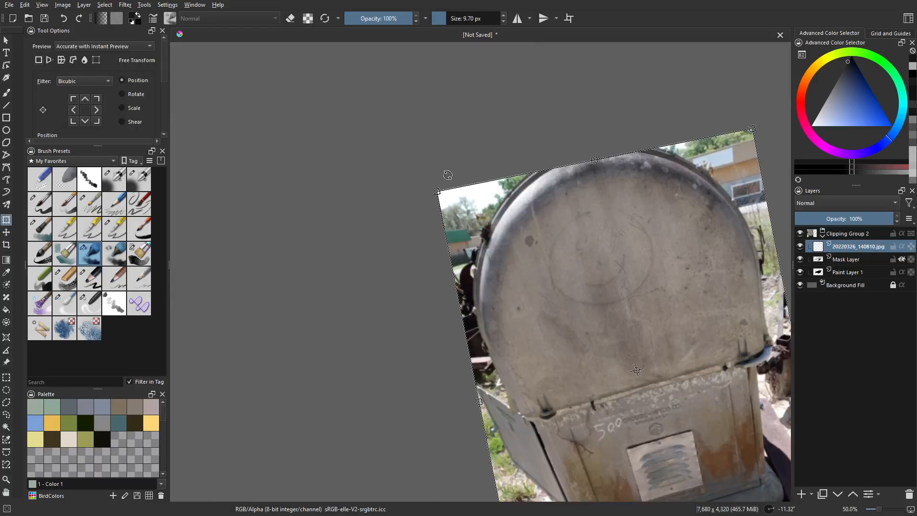
- Rotate the photo clockwise and reposition it over the shape, and turn on Inherit Alpha for its layer
{"action": "left_click_drag", "start_coordinate": [435, 190], "coordinate": [562, 119]}
{"action": "left_click_drag", "start_coordinate": [626, 309], "coordinate": [596, 239]}
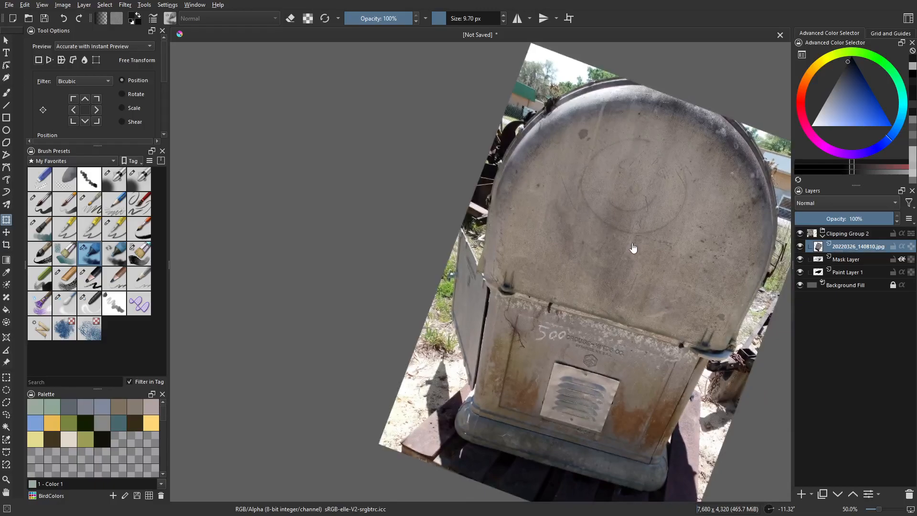
{"action": "left_click_drag", "start_coordinate": [634, 252], "coordinate": [601, 275]}
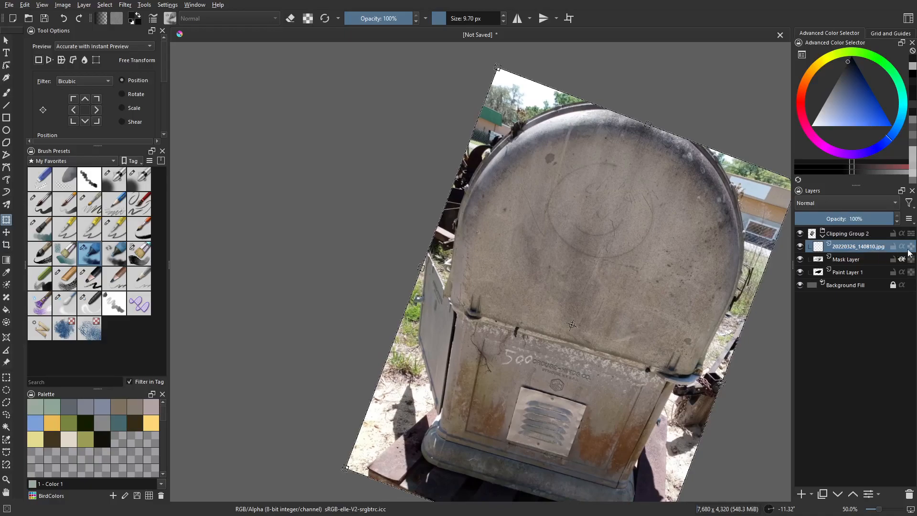
{"action": "left_click", "coordinate": [902, 247]}
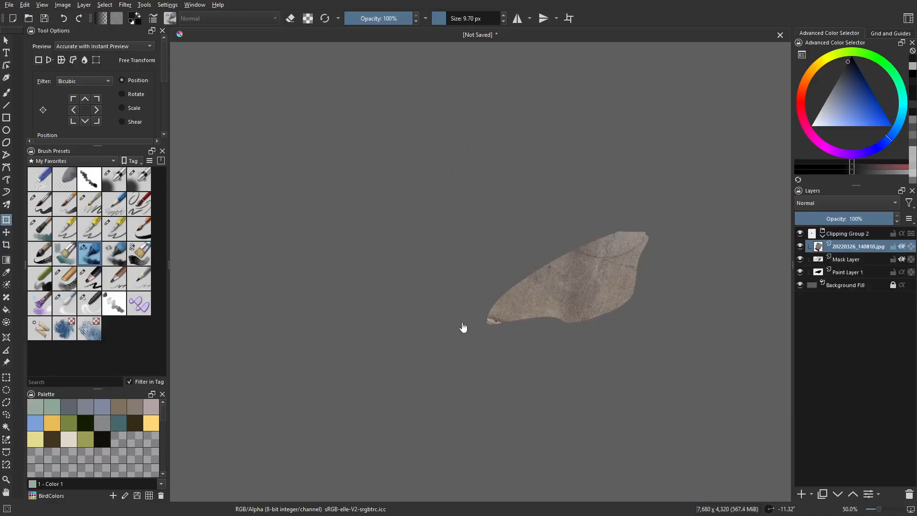
- Shift the clipped photo over the shape and shrink it further so the metal surface covers the form
{"action": "key", "text": "t"}
{"action": "left_click_drag", "start_coordinate": [565, 291], "coordinate": [579, 313]}
{"action": "scroll", "coordinate": [584, 316], "scroll_direction": "up", "scroll_amount": 1}
{"action": "scroll", "coordinate": [585, 316], "scroll_direction": "down", "scroll_amount": 3}
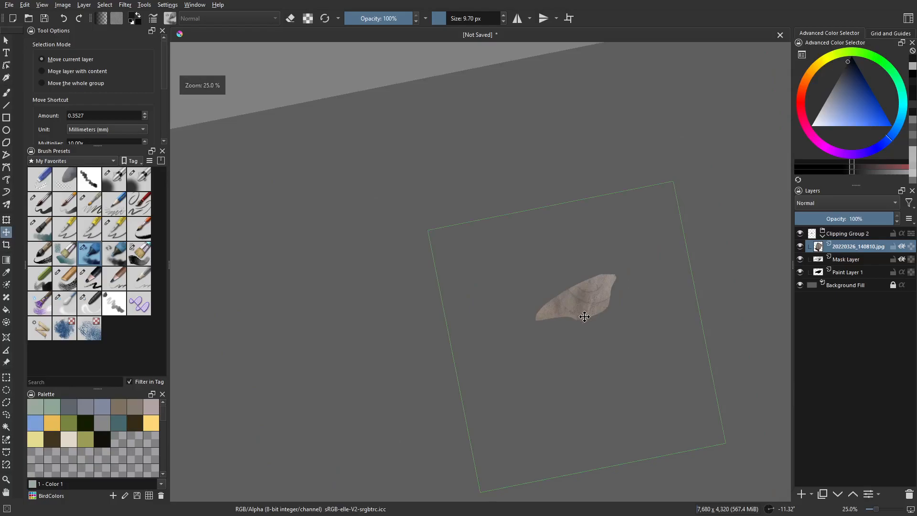
{"action": "key", "text": "ctrl+t"}
{"action": "left_click_drag", "start_coordinate": [725, 445], "coordinate": [603, 356]}
{"action": "left_click_drag", "start_coordinate": [532, 320], "coordinate": [600, 356]}
{"action": "scroll", "coordinate": [593, 353], "scroll_direction": "up", "scroll_amount": 4}
{"action": "scroll", "coordinate": [606, 347], "scroll_direction": "down", "scroll_amount": 3}
{"action": "key", "text": "Return"}
- Distort the photo with a Perspective transform into a slanted parallelogram that follows the shape's tilt, and apply it
{"action": "left_click", "coordinate": [586, 301]}
{"action": "right_click", "coordinate": [623, 345]}
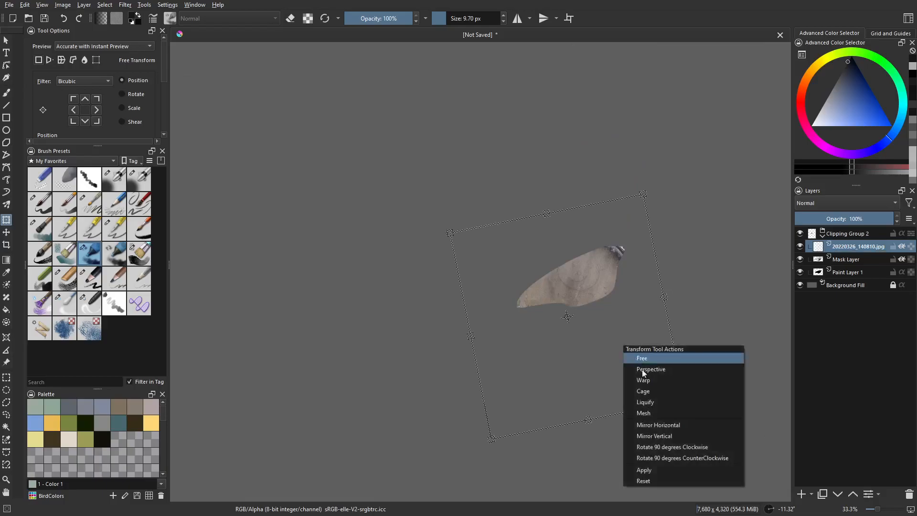
{"action": "left_click", "coordinate": [654, 372]}
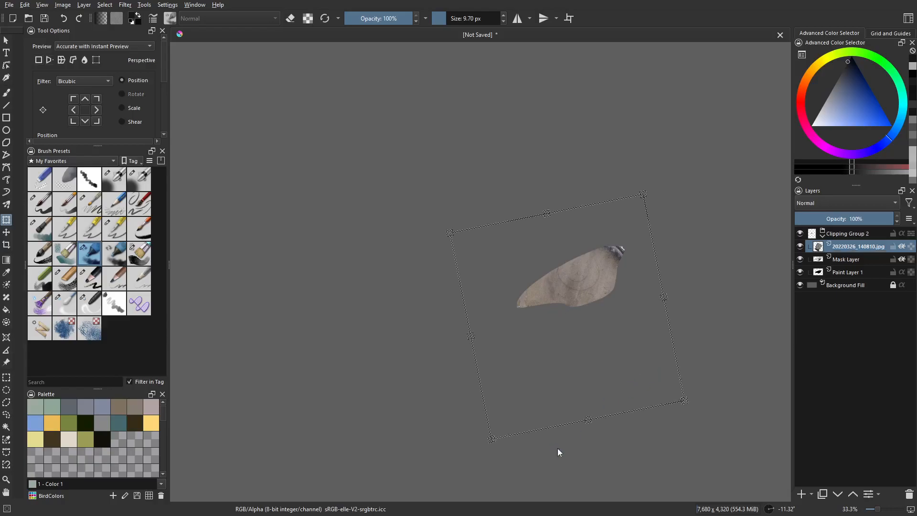
{"action": "left_click_drag", "start_coordinate": [683, 406], "coordinate": [663, 397]}
{"action": "left_click_drag", "start_coordinate": [489, 440], "coordinate": [458, 369]}
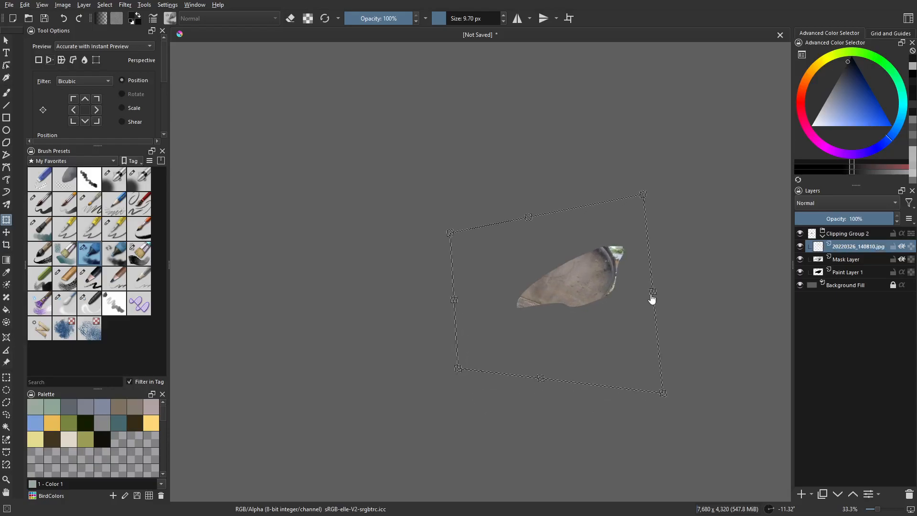
{"action": "left_click_drag", "start_coordinate": [455, 309], "coordinate": [466, 354]}
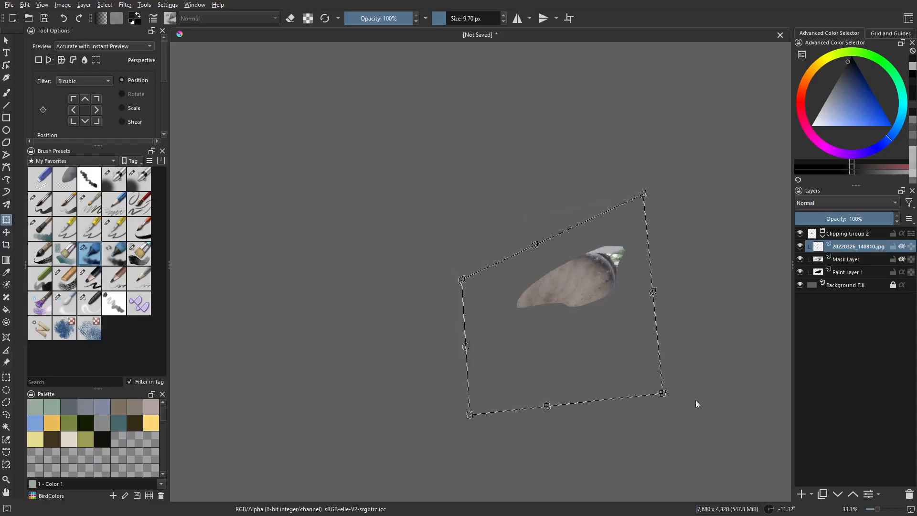
{"action": "key", "text": "Return"}
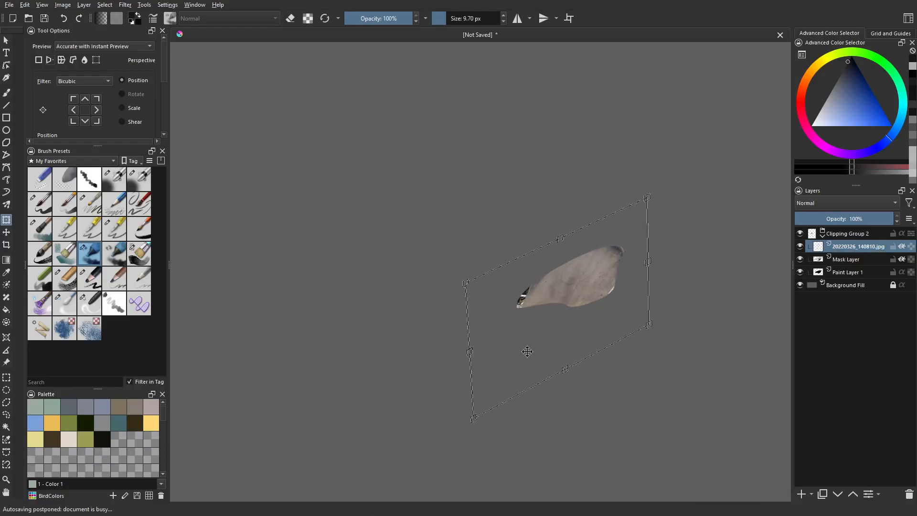
{"action": "left_click_drag", "start_coordinate": [471, 354], "coordinate": [468, 337]}
{"action": "key", "text": "Return"}
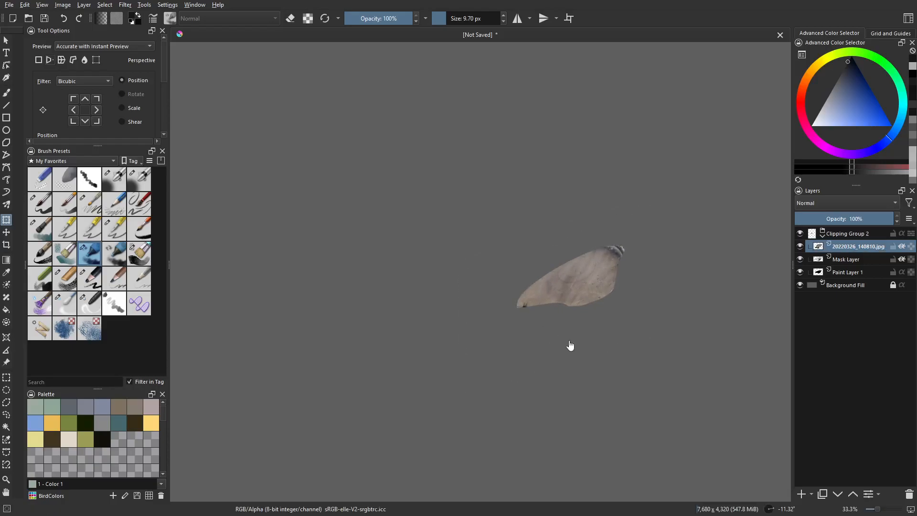
- Set the photo layer's blending mode to Overlay
{"action": "scroll", "coordinate": [626, 332], "scroll_direction": "up", "scroll_amount": 5}
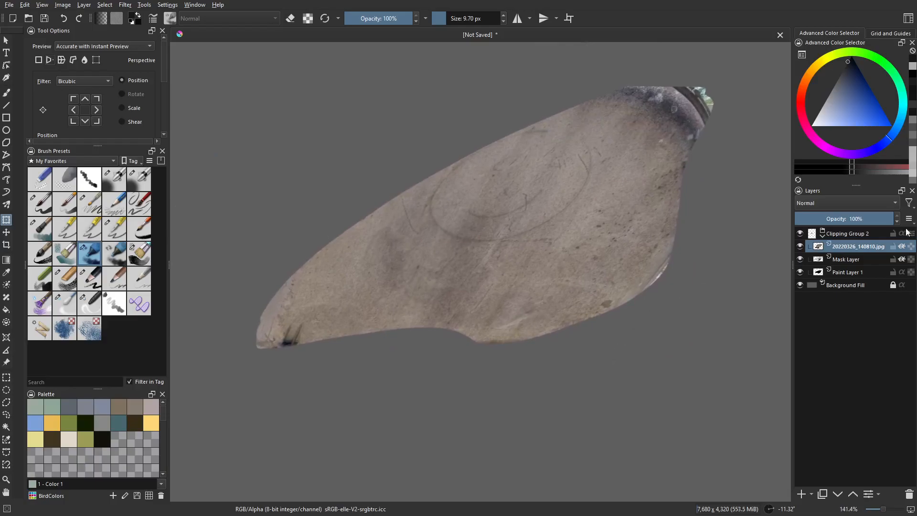
{"action": "left_click", "coordinate": [830, 203]}
{"action": "left_click", "coordinate": [829, 205]}
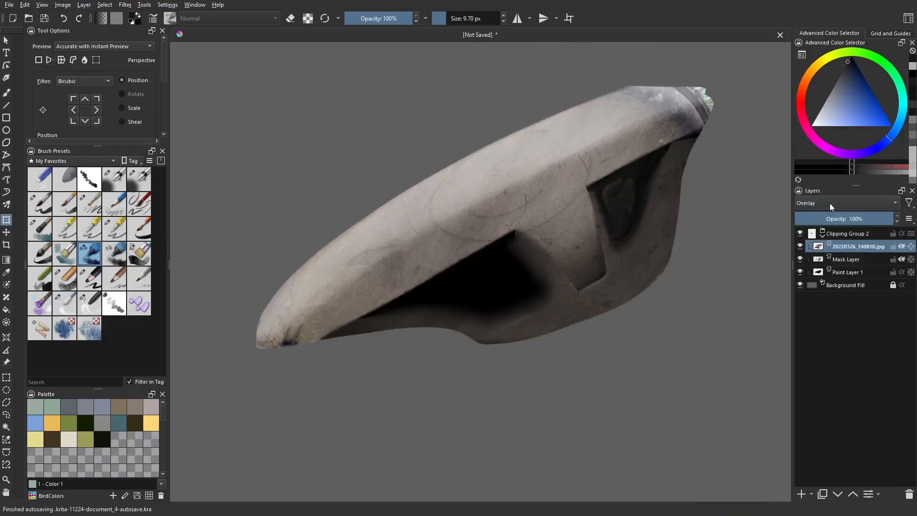
{"action": "left_click_drag", "start_coordinate": [606, 276], "coordinate": [629, 320]}
{"action": "left_click", "coordinate": [817, 204]}
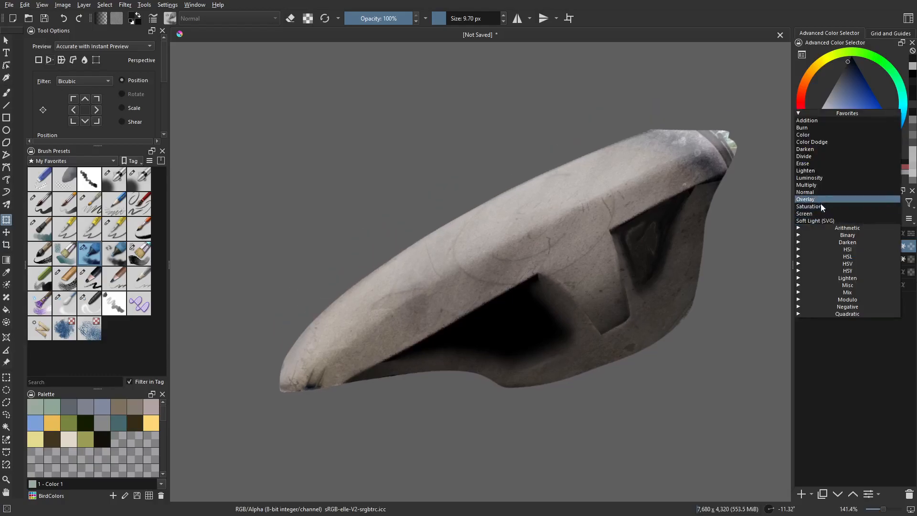
{"action": "left_click", "coordinate": [818, 199]}
- Compare several blending modes on the photo layer, including Color Dodge, Lighten, Overlay and Luminosity, and set it to Multiply
{"action": "scroll", "coordinate": [830, 200], "scroll_direction": "up", "scroll_amount": 8}
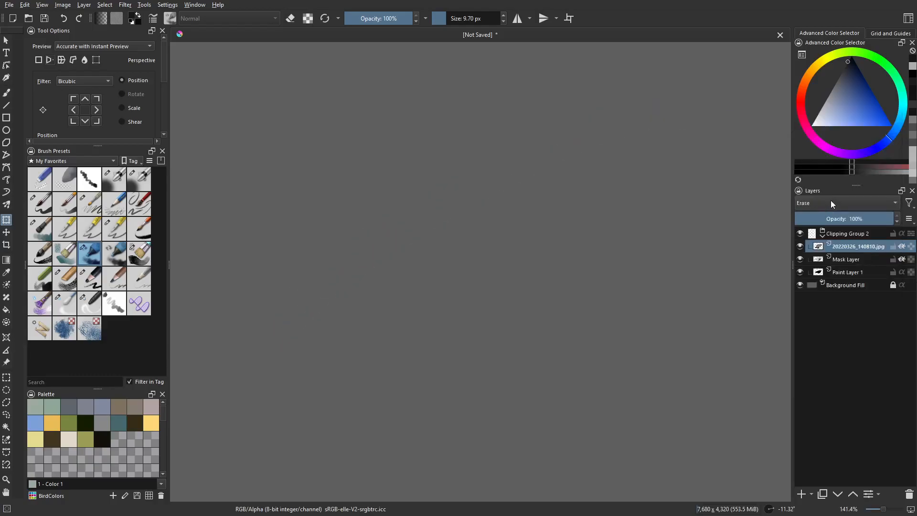
{"action": "scroll", "coordinate": [831, 202], "scroll_direction": "down", "scroll_amount": 1}
{"action": "scroll", "coordinate": [831, 201], "scroll_direction": "down", "scroll_amount": 3}
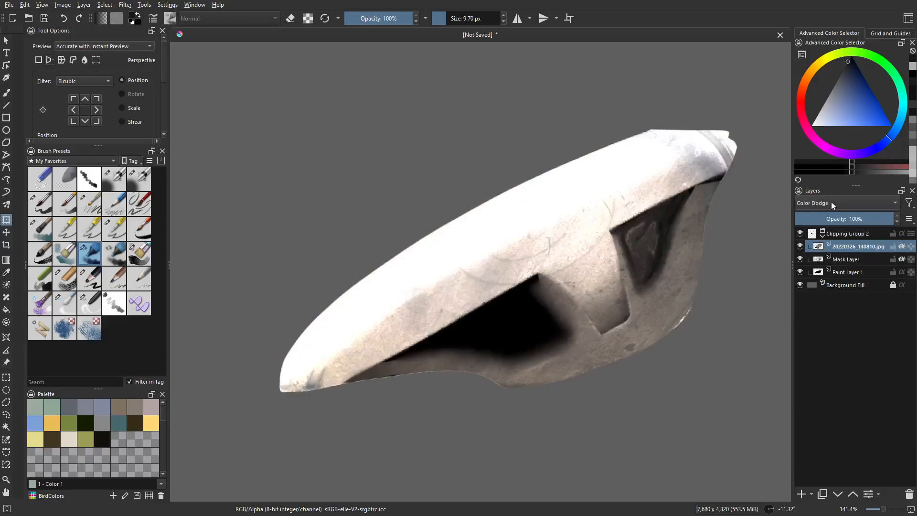
{"action": "scroll", "coordinate": [831, 201], "scroll_direction": "down", "scroll_amount": 3}
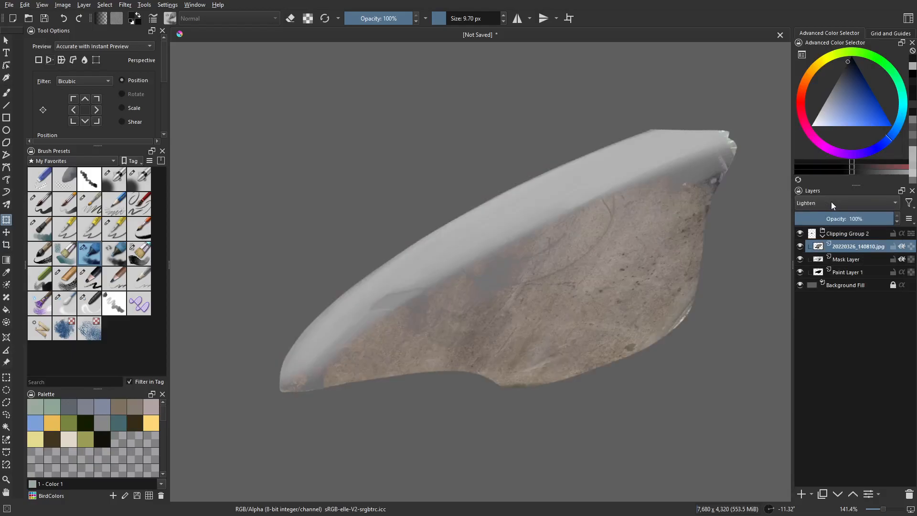
{"action": "scroll", "coordinate": [831, 202], "scroll_direction": "down", "scroll_amount": 1}
{"action": "scroll", "coordinate": [830, 201], "scroll_direction": "up", "scroll_amount": 1}
{"action": "scroll", "coordinate": [831, 202], "scroll_direction": "down", "scroll_amount": 4}
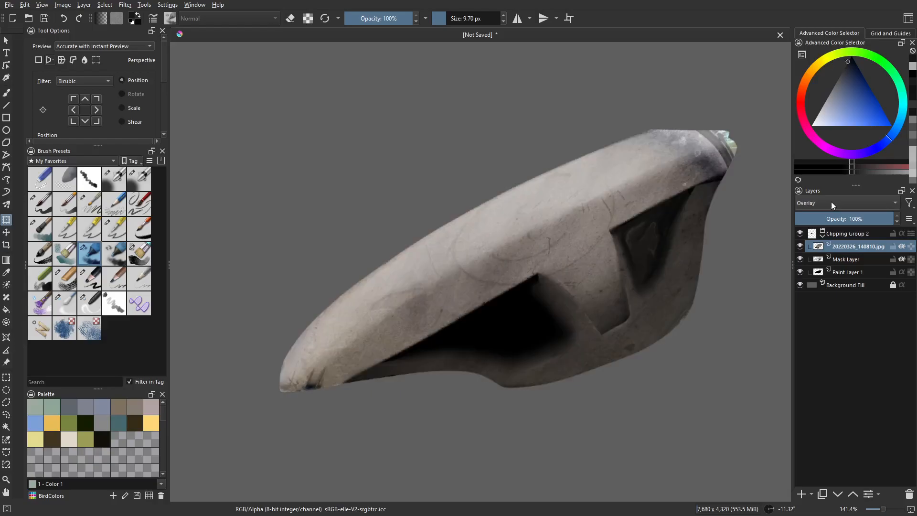
{"action": "scroll", "coordinate": [831, 203], "scroll_direction": "up", "scroll_amount": 4}
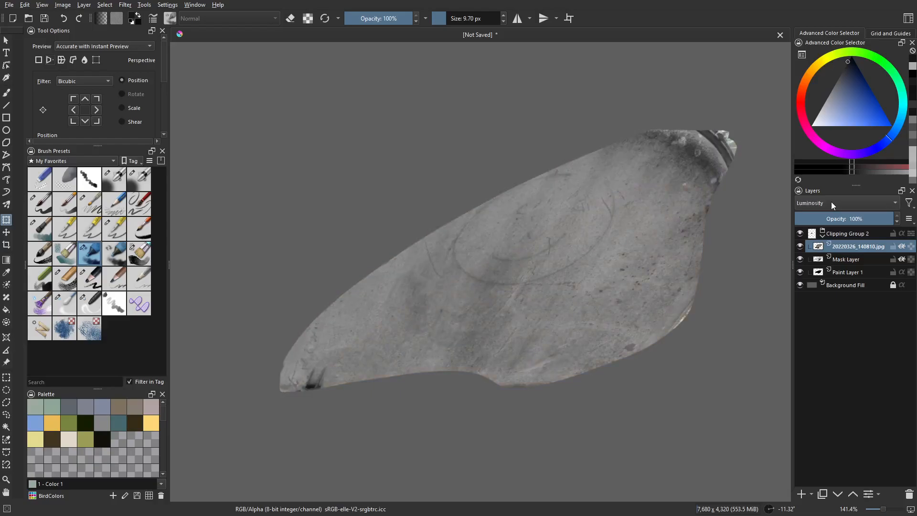
- Brighten the photo layer with a Levels adjustment, using a midtone of 1.689 and an input white point of 162
{"action": "left_click", "coordinate": [125, 5]}
{"action": "mouse_move", "coordinate": [161, 41]}
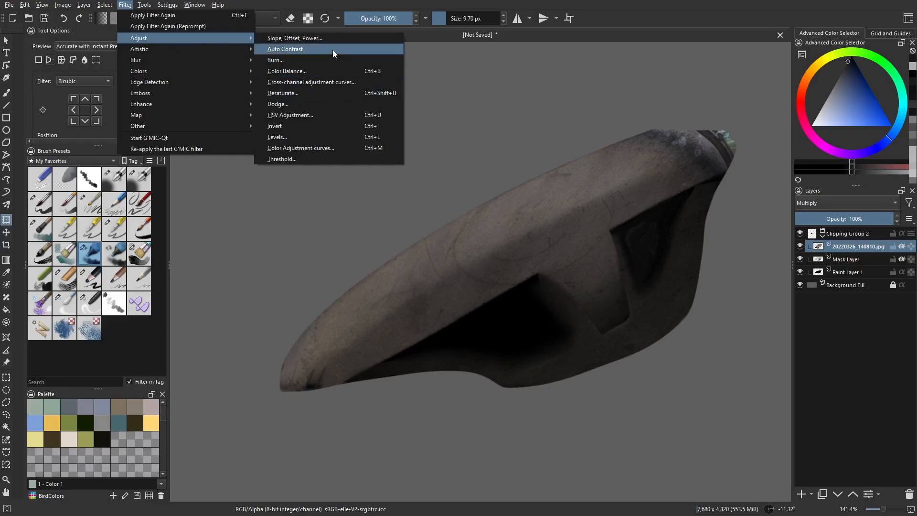
{"action": "left_click", "coordinate": [321, 139]}
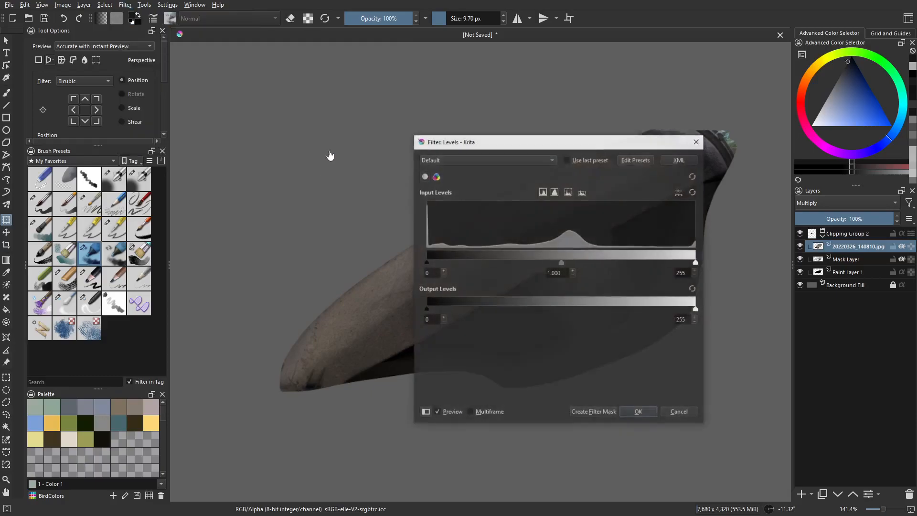
{"action": "left_click_drag", "start_coordinate": [597, 138], "coordinate": [817, 116]}
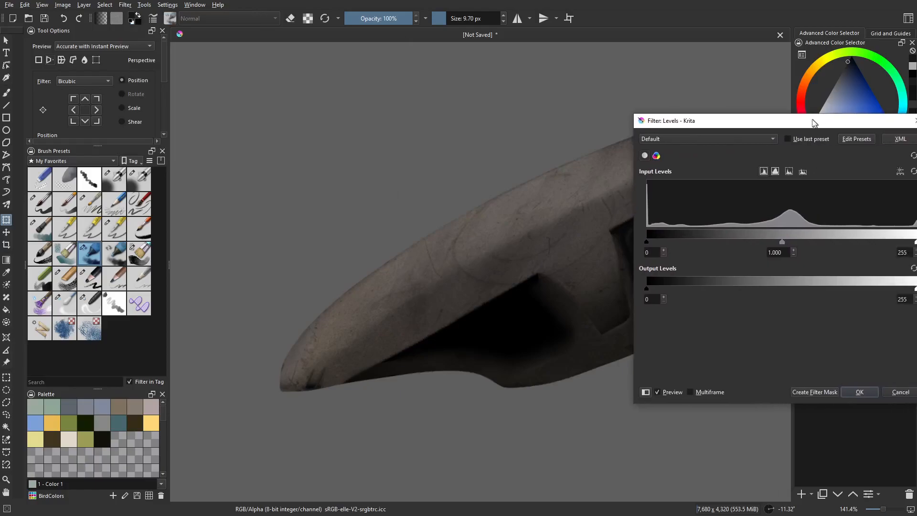
{"action": "mouse_move", "coordinate": [646, 242]}
{"action": "left_mouse_down"}
{"action": "mouse_move", "coordinate": [725, 246]}
{"action": "mouse_move", "coordinate": [644, 244]}
{"action": "left_mouse_up"}
{"action": "left_click_drag", "start_coordinate": [780, 242], "coordinate": [728, 255]}
{"action": "left_click_drag", "start_coordinate": [912, 243], "coordinate": [847, 245]}
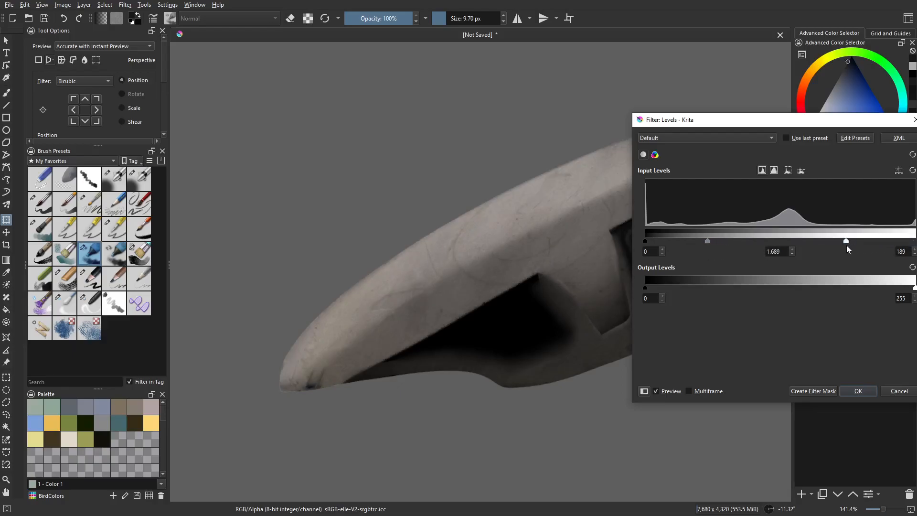
{"action": "mouse_move", "coordinate": [828, 245]}
{"action": "left_mouse_down"}
{"action": "mouse_move", "coordinate": [809, 244]}
{"action": "mouse_move", "coordinate": [816, 241]}
{"action": "left_mouse_up"}
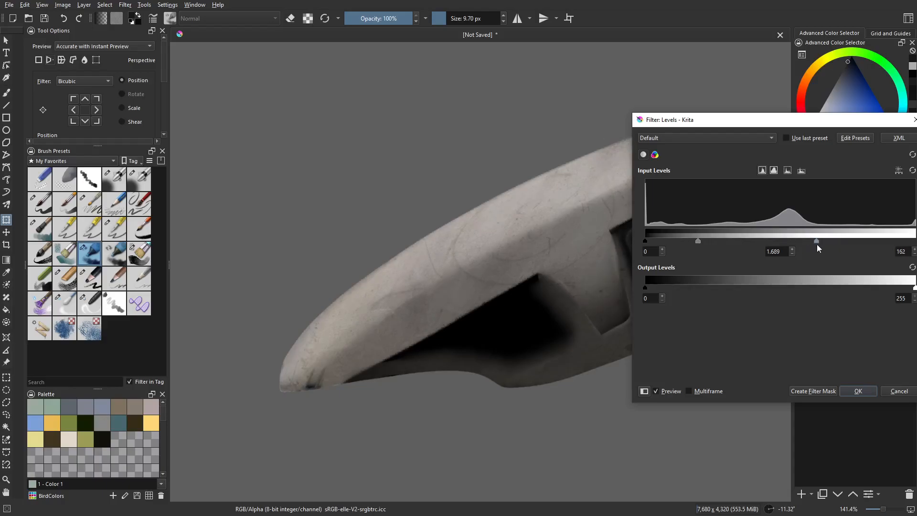
{"action": "key", "text": "Return"}
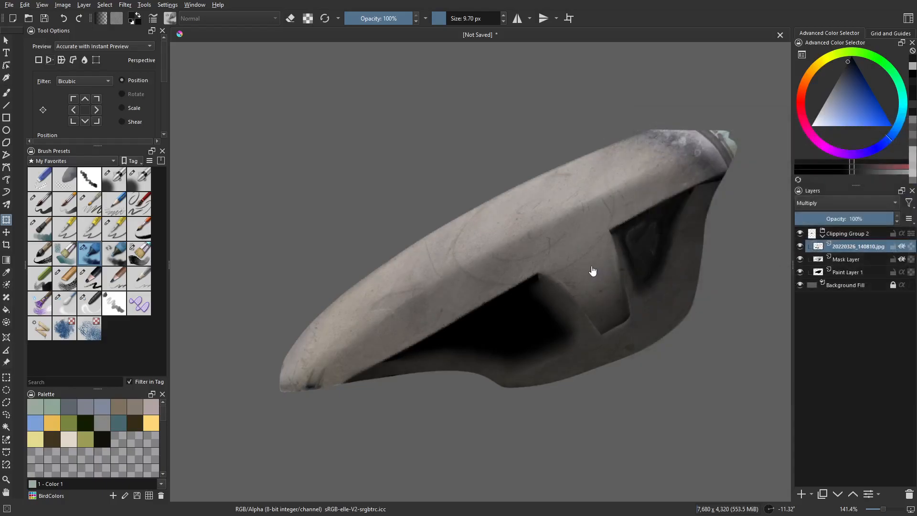
- Add a new paint layer directly above the photo in the clipping group and turn on Inherit Alpha for it
{"action": "scroll", "coordinate": [594, 270], "scroll_direction": "up", "scroll_amount": 2}
{"action": "left_click_drag", "start_coordinate": [630, 270], "coordinate": [578, 393]}
{"action": "left_click_drag", "start_coordinate": [640, 283], "coordinate": [611, 306]}
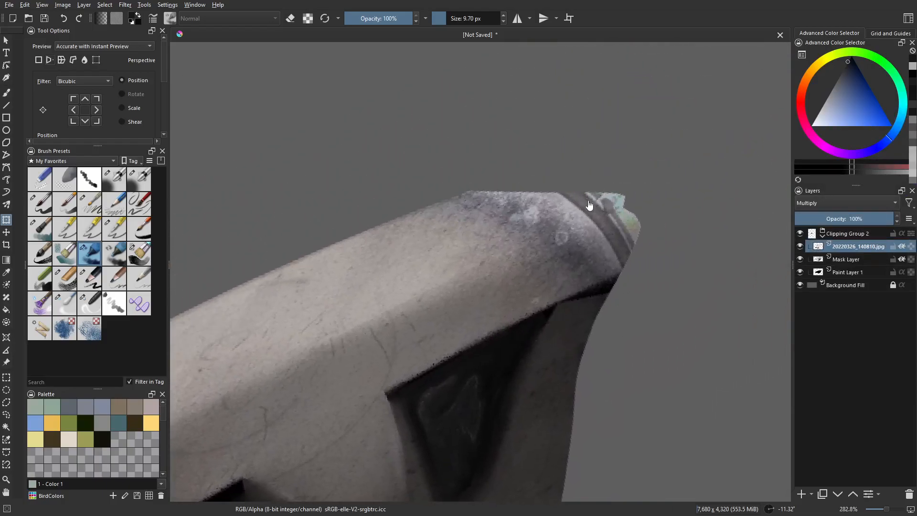
{"action": "left_click_drag", "start_coordinate": [692, 281], "coordinate": [663, 306]}
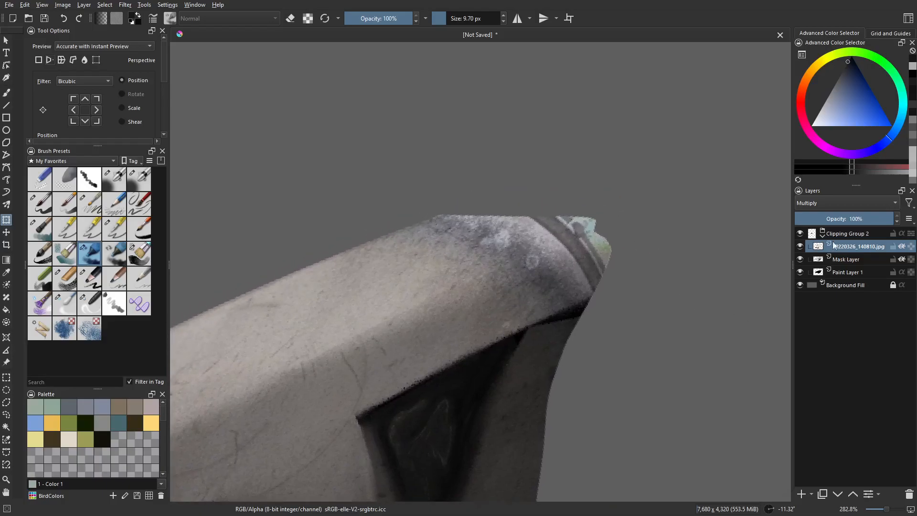
{"action": "left_click", "coordinate": [801, 495]}
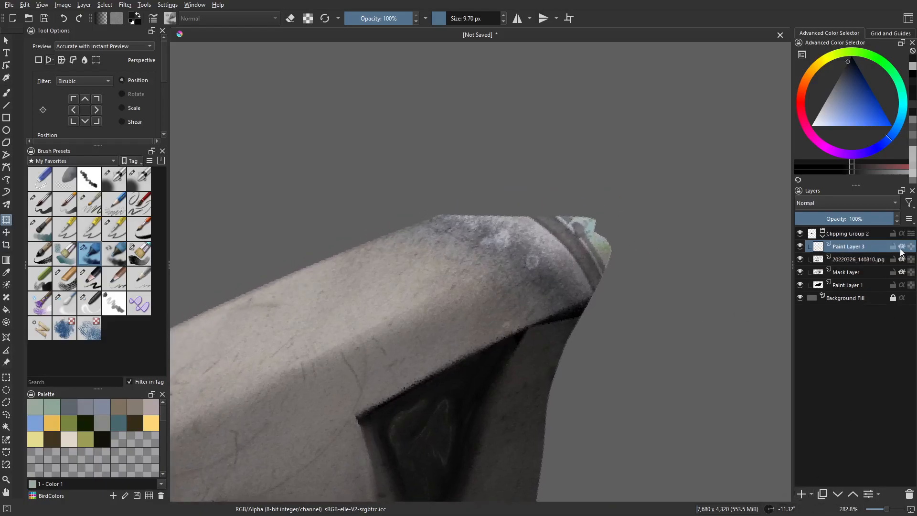
- Paint black with a Marker Dry brush of about 7 px along the dark recess edge just below the rear tip
{"action": "mouse_move", "coordinate": [635, 258]}
{"action": "left_mouse_down"}
{"action": "mouse_move", "coordinate": [634, 322]}
{"action": "mouse_move", "coordinate": [555, 301]}
{"action": "left_mouse_up"}
{"action": "key", "text": "b"}
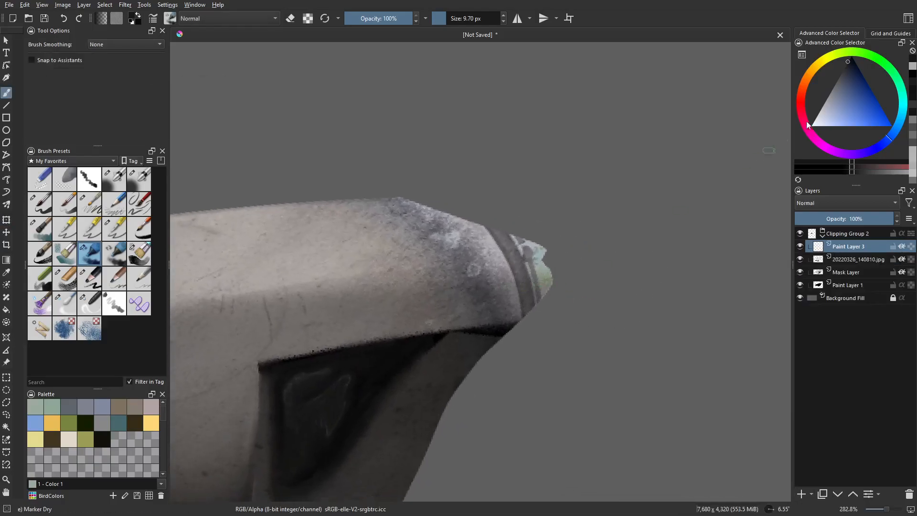
{"action": "left_click_drag", "start_coordinate": [850, 61], "coordinate": [853, 44]}
{"action": "left_click_drag", "start_coordinate": [541, 234], "coordinate": [531, 234]}
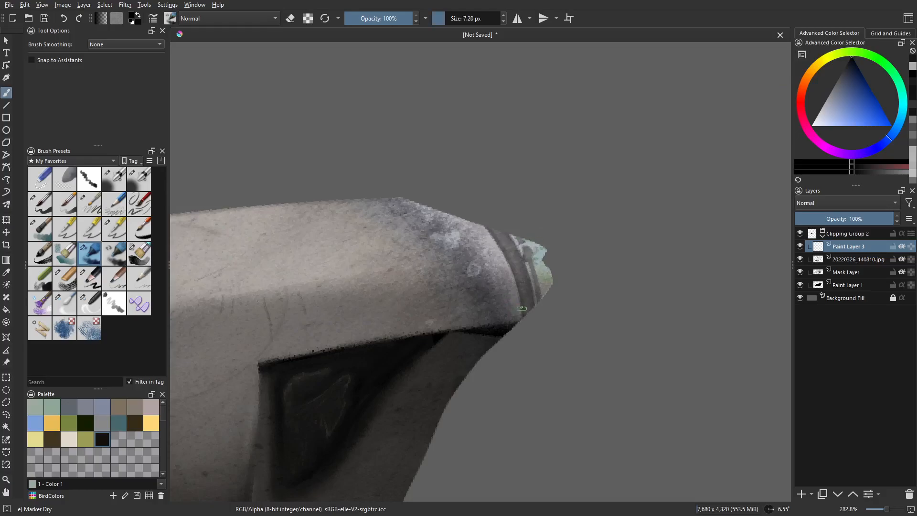
{"action": "mouse_move", "coordinate": [521, 312]}
{"action": "left_mouse_down"}
{"action": "mouse_move", "coordinate": [504, 244]}
{"action": "mouse_move", "coordinate": [519, 287]}
{"action": "mouse_move", "coordinate": [510, 329]}
{"action": "mouse_move", "coordinate": [414, 362]}
{"action": "mouse_move", "coordinate": [506, 328]}
{"action": "left_mouse_up"}
{"action": "key", "text": "ctrl+z"}
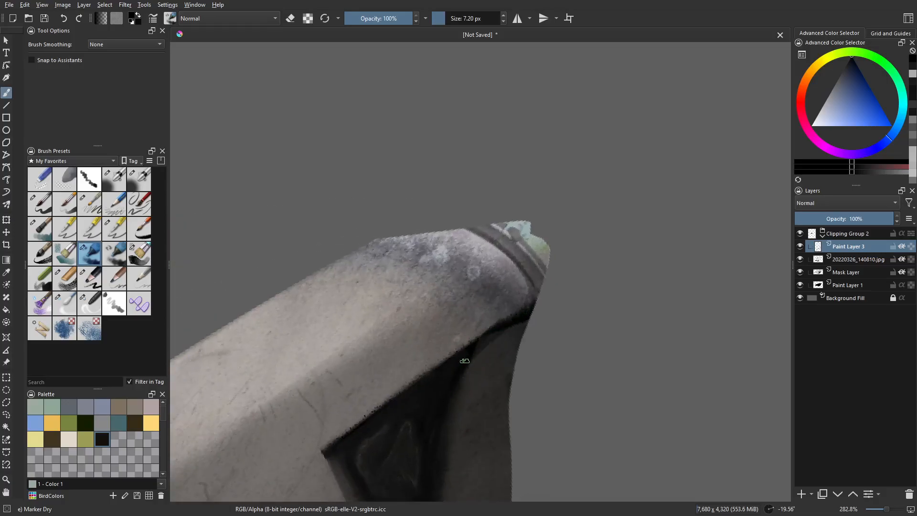
- Make the base shape layer, Paint Layer 1, active and switch the brush to eraser mode
{"action": "mouse_move", "coordinate": [587, 382]}
{"action": "left_mouse_down"}
{"action": "mouse_move", "coordinate": [573, 362]}
{"action": "mouse_move", "coordinate": [583, 320]}
{"action": "left_mouse_up"}
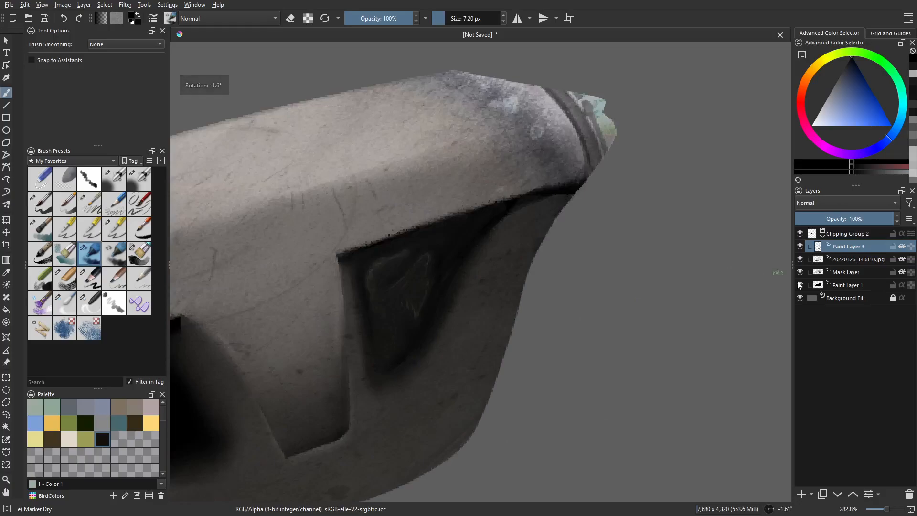
{"action": "left_click", "coordinate": [845, 285]}
{"action": "key", "text": "e"}
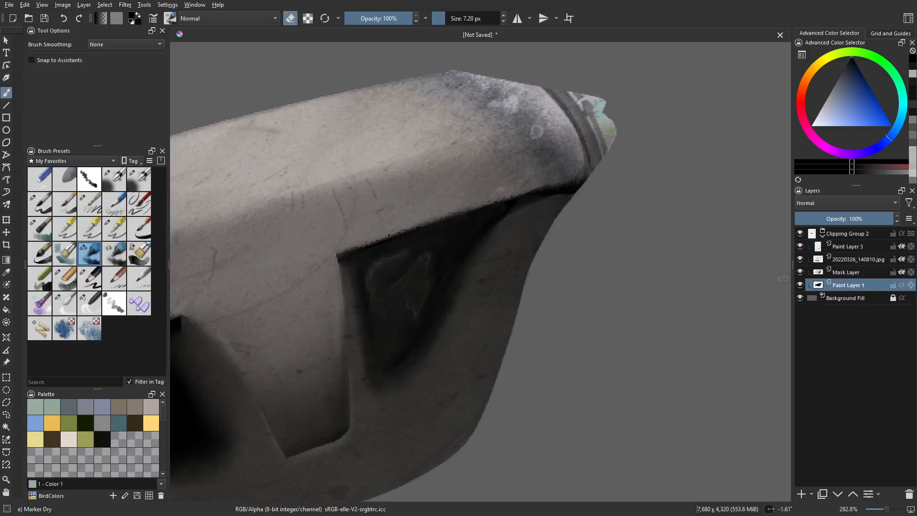
{"action": "mouse_move", "coordinate": [518, 284]}
{"action": "left_mouse_down"}
{"action": "mouse_move", "coordinate": [491, 348]}
{"action": "mouse_move", "coordinate": [516, 279]}
{"action": "left_mouse_up"}
{"action": "mouse_move", "coordinate": [495, 356]}
{"action": "left_mouse_down"}
{"action": "mouse_move", "coordinate": [506, 327]}
{"action": "mouse_move", "coordinate": [500, 357]}
{"action": "left_mouse_up"}
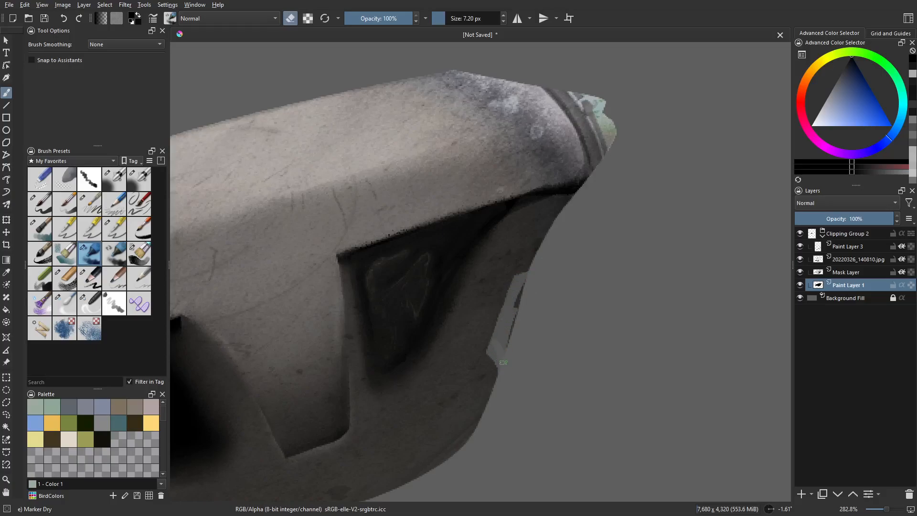
{"action": "key", "text": "ctrl+z"}
{"action": "key", "text": "ctrl+z"}
{"action": "key", "text": "ctrl+z"}
- Outline a thin strip of the rear edge with a freehand selection, erase it to cut a notch, and deselect
{"action": "key", "text": "l"}
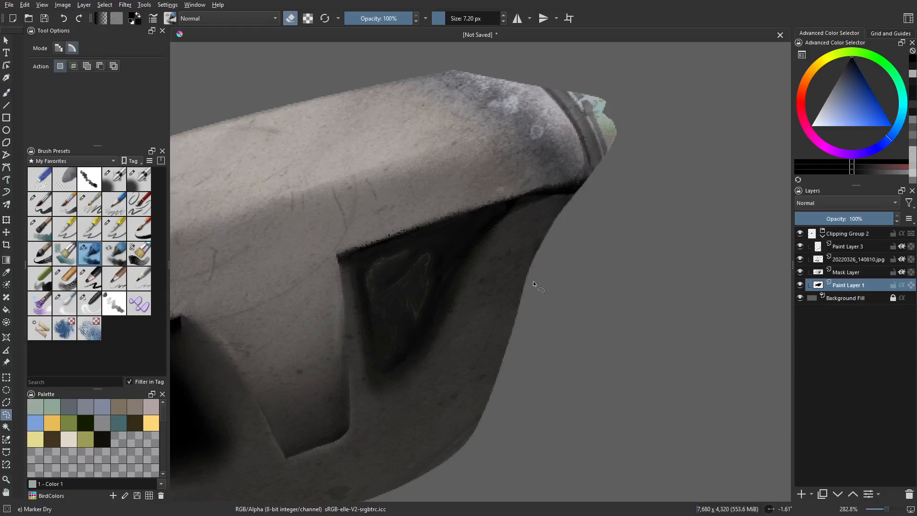
{"action": "mouse_move", "coordinate": [512, 294]}
{"action": "left_mouse_down"}
{"action": "mouse_move", "coordinate": [489, 359]}
{"action": "mouse_move", "coordinate": [504, 386]}
{"action": "left_mouse_up"}
{"action": "key", "text": "b"}
{"action": "mouse_move", "coordinate": [506, 340]}
{"action": "left_mouse_down"}
{"action": "mouse_move", "coordinate": [515, 291]}
{"action": "mouse_move", "coordinate": [501, 351]}
{"action": "mouse_move", "coordinate": [523, 292]}
{"action": "mouse_move", "coordinate": [504, 352]}
{"action": "mouse_move", "coordinate": [518, 277]}
{"action": "left_mouse_up"}
{"action": "key", "text": "ctrl+shift+a"}
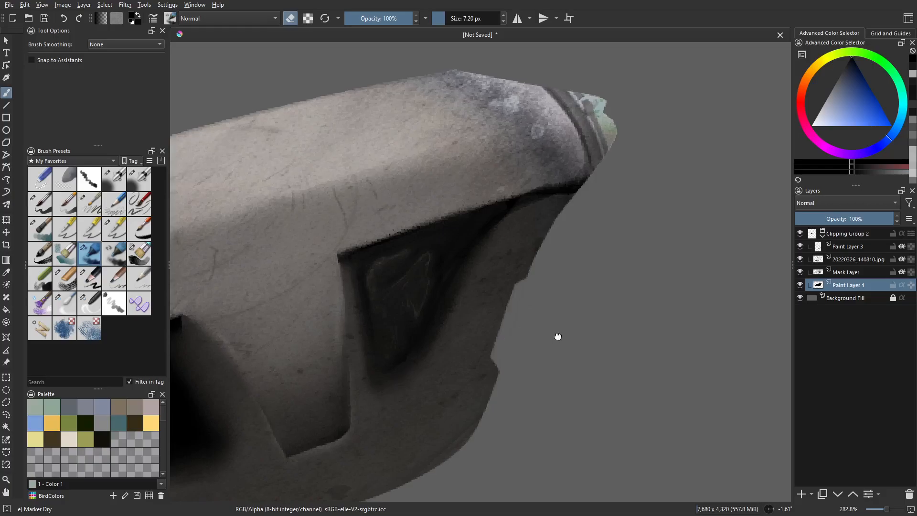
{"action": "left_click_drag", "start_coordinate": [553, 341], "coordinate": [577, 320]}
- On Paint Layer 3, turn off eraser mode and shade the dark band at the rear tip with a black Airbrush Soft brush
{"action": "left_click", "coordinate": [845, 248]}
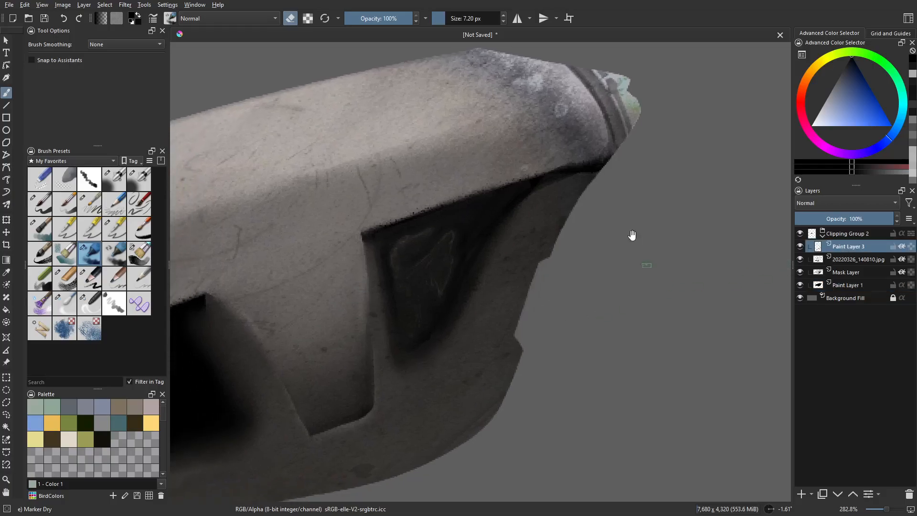
{"action": "left_click_drag", "start_coordinate": [634, 239], "coordinate": [574, 291]}
{"action": "key", "text": "e"}
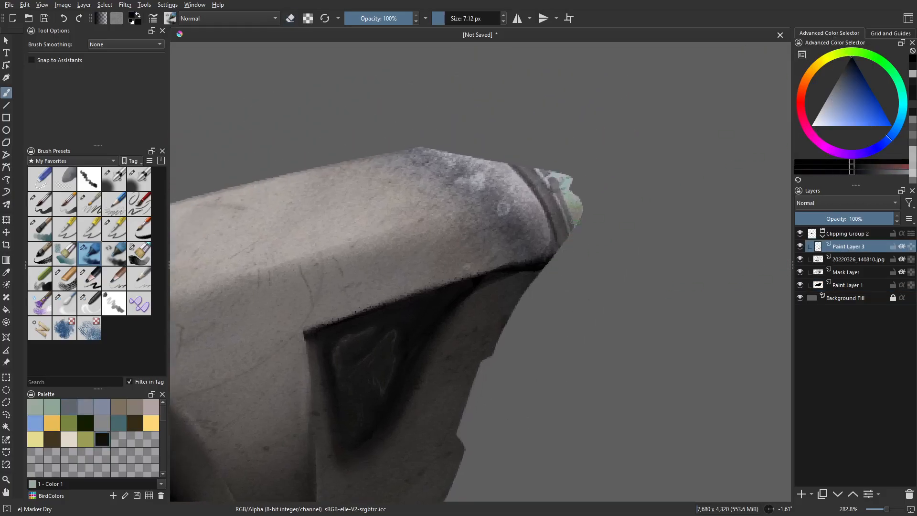
{"action": "mouse_move", "coordinate": [557, 214]}
{"action": "left_mouse_down"}
{"action": "mouse_move", "coordinate": [518, 222]}
{"action": "mouse_move", "coordinate": [541, 230]}
{"action": "mouse_move", "coordinate": [546, 253]}
{"action": "left_mouse_up"}
{"action": "key", "text": "ctrl+z"}
{"action": "key", "text": "slash"}
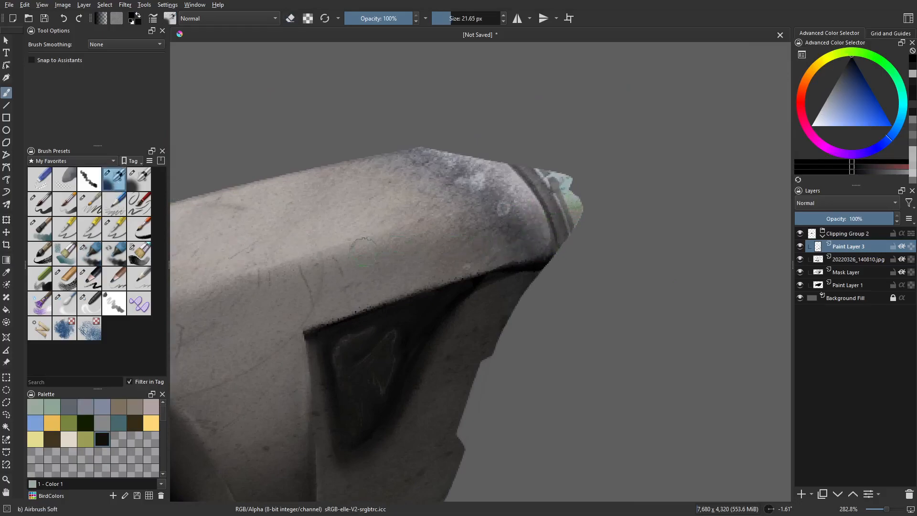
{"action": "mouse_move", "coordinate": [549, 232]}
{"action": "left_mouse_down"}
{"action": "mouse_move", "coordinate": [509, 224]}
{"action": "mouse_move", "coordinate": [542, 234]}
{"action": "mouse_move", "coordinate": [540, 223]}
{"action": "mouse_move", "coordinate": [549, 239]}
{"action": "mouse_move", "coordinate": [574, 208]}
{"action": "mouse_move", "coordinate": [572, 234]}
{"action": "mouse_move", "coordinate": [549, 254]}
{"action": "left_mouse_up"}
- Reduce the airbrush to about 19 px and darken the lower edge of the large black cavity
{"action": "key", "text": "space"}
{"action": "mouse_move", "coordinate": [408, 311]}
{"action": "left_mouse_down"}
{"action": "mouse_move", "coordinate": [534, 248]}
{"action": "mouse_move", "coordinate": [516, 235]}
{"action": "left_mouse_up"}
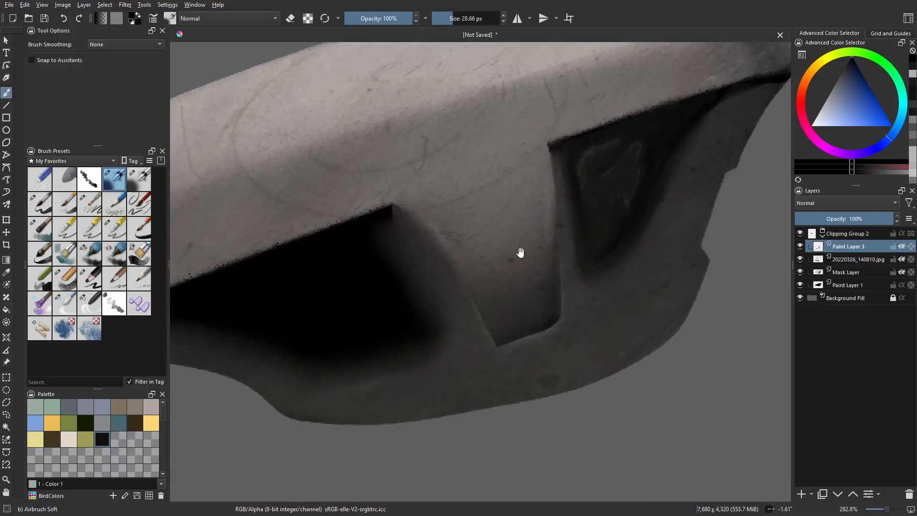
{"action": "key", "text": "bracketleft"}
{"action": "key", "text": "bracketleft"}
{"action": "key", "text": "bracketleft"}
{"action": "key", "text": "space"}
{"action": "left_click_drag", "start_coordinate": [440, 336], "coordinate": [420, 303]}
{"action": "key", "text": "shift+space"}
{"action": "left_click_drag", "start_coordinate": [319, 276], "coordinate": [356, 352]}
{"action": "left_click_drag", "start_coordinate": [373, 355], "coordinate": [424, 315]}
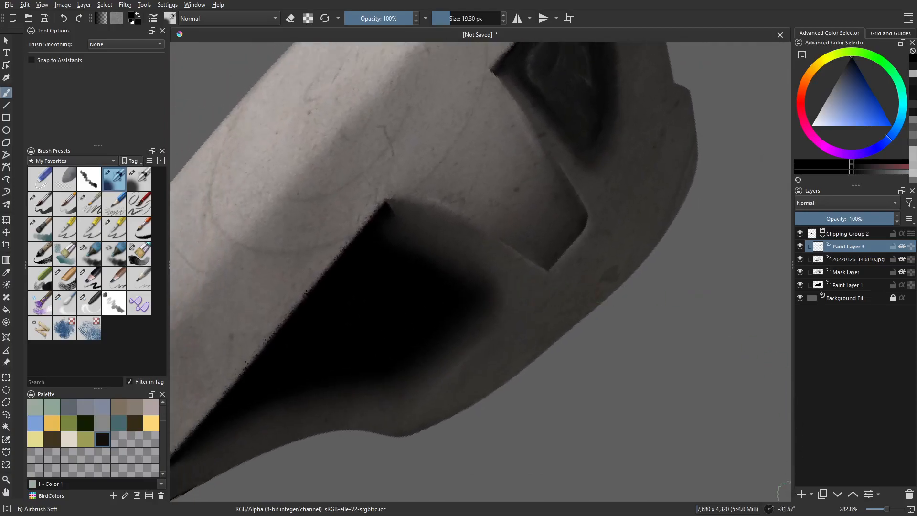
- Add another paint layer on top of the clipping group with Inherit Alpha on, and choose white as the painting colour
{"action": "left_click", "coordinate": [801, 495]}
{"action": "left_click_drag", "start_coordinate": [583, 365], "coordinate": [579, 326]}
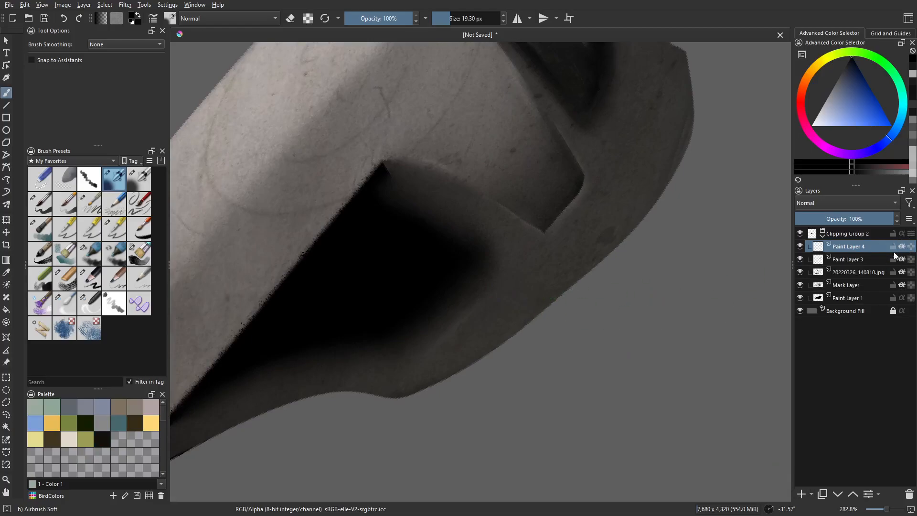
{"action": "left_click_drag", "start_coordinate": [824, 116], "coordinate": [810, 126]}
- Airbrush a soft white highlight along the shape's lower rim from the large cavity to the rear notch, using about 20 px
{"action": "left_click_drag", "start_coordinate": [497, 321], "coordinate": [516, 320], "text": "shift"}
{"action": "mouse_move", "coordinate": [414, 360]}
{"action": "left_mouse_down"}
{"action": "mouse_move", "coordinate": [576, 233]}
{"action": "mouse_move", "coordinate": [665, 61]}
{"action": "mouse_move", "coordinate": [649, 159]}
{"action": "mouse_move", "coordinate": [425, 370]}
{"action": "mouse_move", "coordinate": [528, 297]}
{"action": "mouse_move", "coordinate": [661, 86]}
{"action": "mouse_move", "coordinate": [597, 250]}
{"action": "left_mouse_up"}
{"action": "left_click_drag", "start_coordinate": [648, 179], "coordinate": [631, 180], "text": "shift"}
{"action": "mouse_move", "coordinate": [666, 64]}
{"action": "left_mouse_down"}
{"action": "mouse_move", "coordinate": [624, 168]}
{"action": "mouse_move", "coordinate": [490, 324]}
{"action": "left_mouse_up"}
{"action": "key", "text": "ctrl+z"}
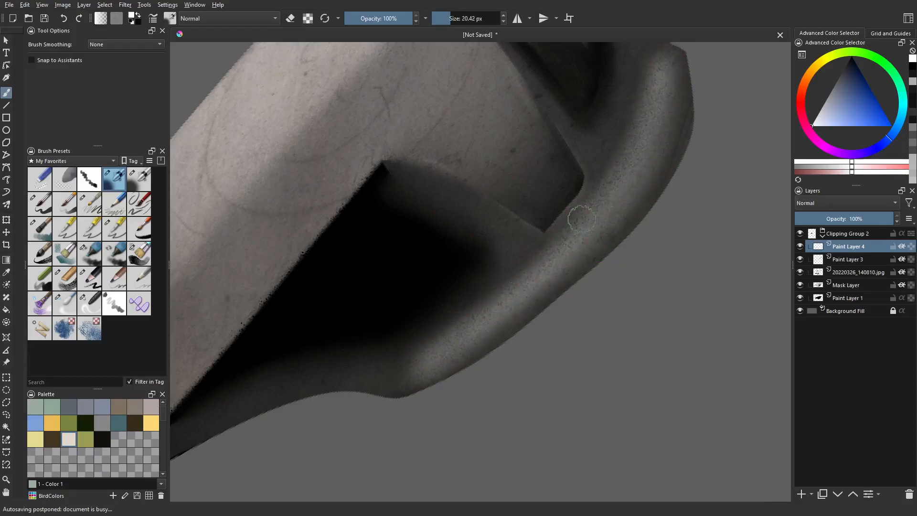
{"action": "mouse_move", "coordinate": [666, 64]}
{"action": "left_mouse_down"}
{"action": "mouse_move", "coordinate": [629, 176]}
{"action": "mouse_move", "coordinate": [492, 316]}
{"action": "mouse_move", "coordinate": [422, 362]}
{"action": "mouse_move", "coordinate": [547, 271]}
{"action": "mouse_move", "coordinate": [644, 156]}
{"action": "mouse_move", "coordinate": [674, 80]}
{"action": "mouse_move", "coordinate": [671, 62]}
{"action": "mouse_move", "coordinate": [621, 181]}
{"action": "mouse_move", "coordinate": [533, 286]}
{"action": "mouse_move", "coordinate": [451, 356]}
{"action": "left_mouse_up"}
{"action": "key", "text": "ctrl+z"}
{"action": "key", "text": "ctrl+z"}
- Reduce the airbrush to about 4 px and paint a thin highlight along the bottom edge of the panel between the cavities
{"action": "scroll", "coordinate": [595, 359], "scroll_direction": "up", "scroll_amount": 2}
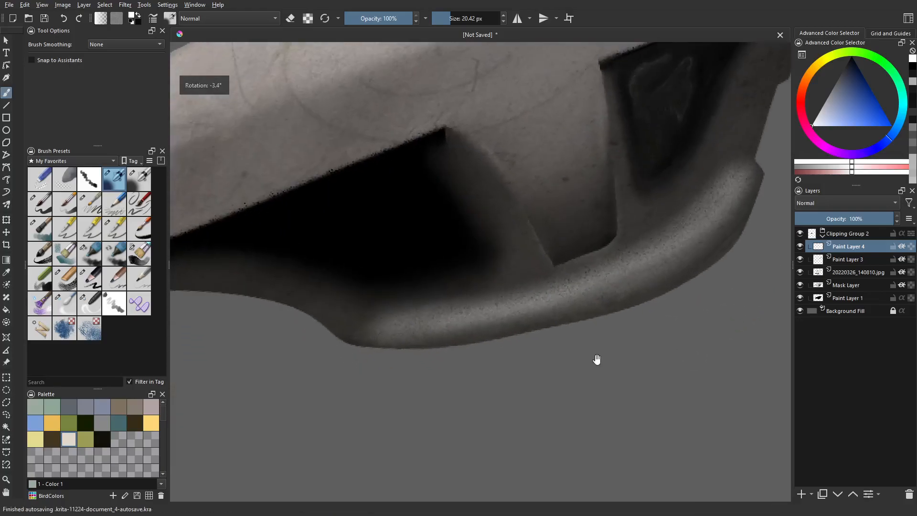
{"action": "left_click_drag", "start_coordinate": [509, 280], "coordinate": [382, 382]}
{"action": "mouse_move", "coordinate": [525, 336]}
{"action": "left_mouse_down", "text": "shift"}
{"action": "mouse_move", "coordinate": [498, 362]}
{"action": "mouse_move", "coordinate": [544, 280]}
{"action": "mouse_move", "coordinate": [544, 233]}
{"action": "mouse_move", "coordinate": [542, 284]}
{"action": "mouse_move", "coordinate": [498, 363]}
{"action": "mouse_move", "coordinate": [544, 279]}
{"action": "mouse_move", "coordinate": [547, 241]}
{"action": "mouse_move", "coordinate": [523, 326]}
{"action": "mouse_move", "coordinate": [587, 359]}
{"action": "left_mouse_up", "text": "shift"}
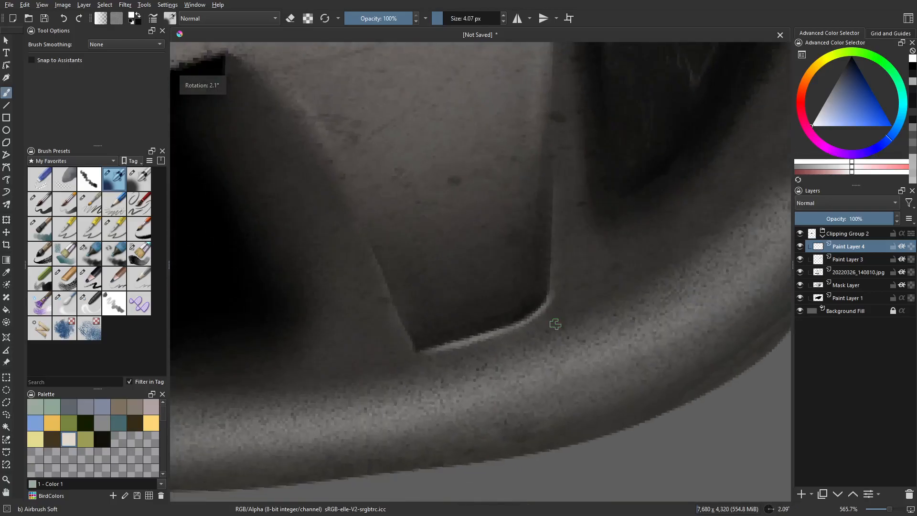
{"action": "scroll", "coordinate": [576, 328], "scroll_direction": "down", "scroll_amount": 4}
{"action": "scroll", "coordinate": [577, 328], "scroll_direction": "up", "scroll_amount": 1}
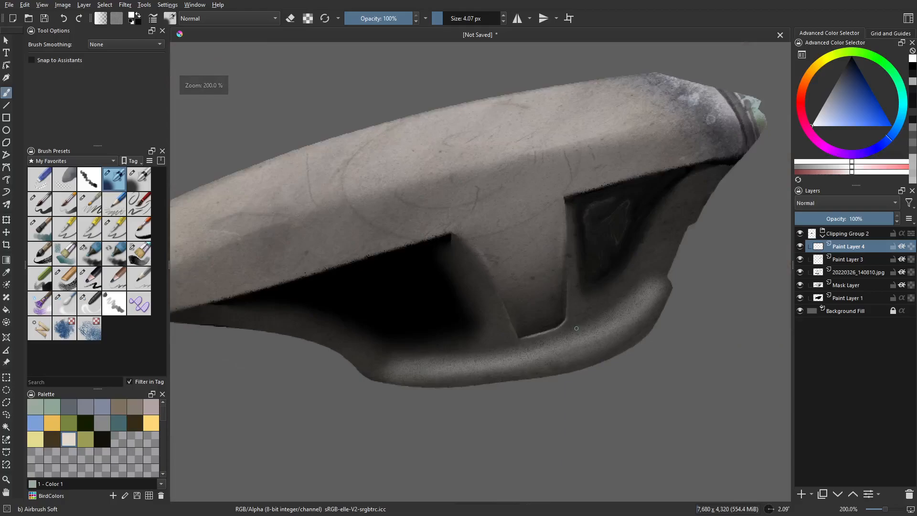
- Airbrush a highlight down the panel's side edge next to the rear cavity and set the brush size to about 10 px
{"action": "left_click_drag", "start_coordinate": [567, 243], "coordinate": [564, 284]}
{"action": "left_click_drag", "start_coordinate": [478, 255], "coordinate": [451, 261], "text": "shift"}
{"action": "mouse_move", "coordinate": [613, 237]}
{"action": "left_mouse_down", "text": "shift"}
{"action": "mouse_move", "coordinate": [617, 302]}
{"action": "mouse_move", "coordinate": [645, 336]}
{"action": "left_mouse_up", "text": "shift"}
{"action": "left_click_drag", "start_coordinate": [429, 285], "coordinate": [445, 267], "text": "shift"}
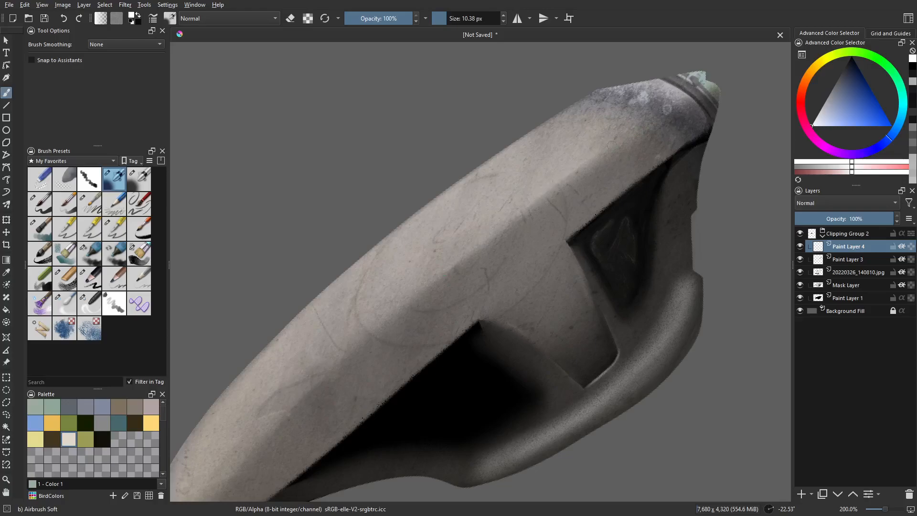
- Choose black, reduce the airbrush to about 7 px, and paint a dark curve along the faint arc near the front end
{"action": "left_click_drag", "start_coordinate": [521, 218], "coordinate": [662, 96]}
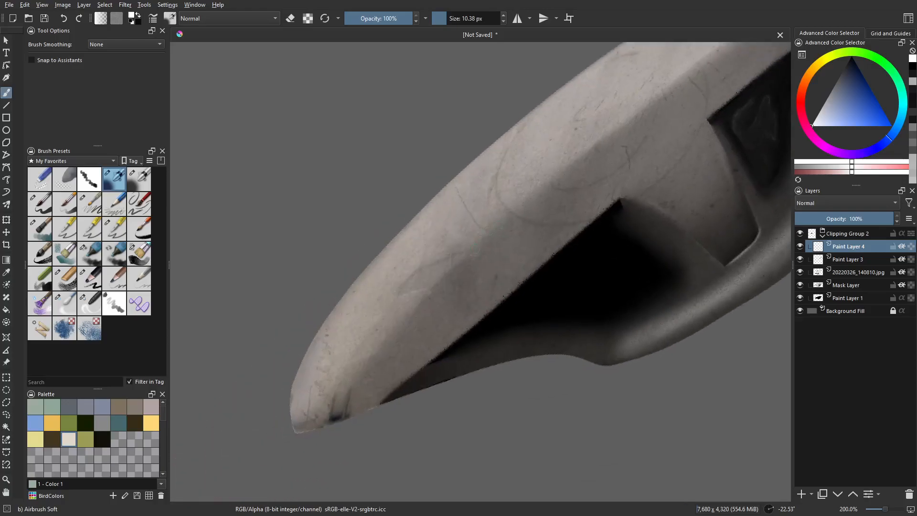
{"action": "left_click_drag", "start_coordinate": [439, 279], "coordinate": [487, 229]}
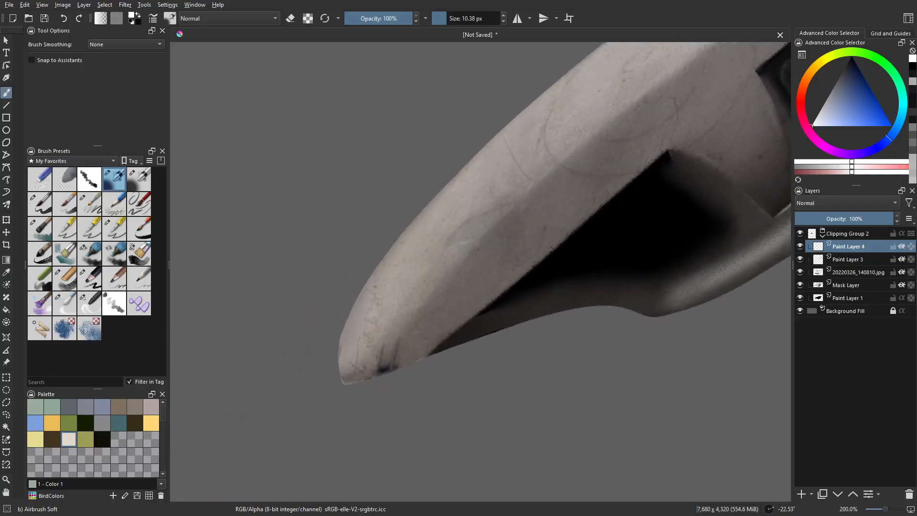
{"action": "scroll", "coordinate": [470, 230], "scroll_direction": "up", "scroll_amount": 2}
{"action": "left_click_drag", "start_coordinate": [420, 261], "coordinate": [429, 298]}
{"action": "left_click_drag", "start_coordinate": [856, 82], "coordinate": [852, 55]}
{"action": "key", "text": "bracketleft"}
{"action": "key", "text": "bracketleft"}
{"action": "key", "text": "bracketleft"}
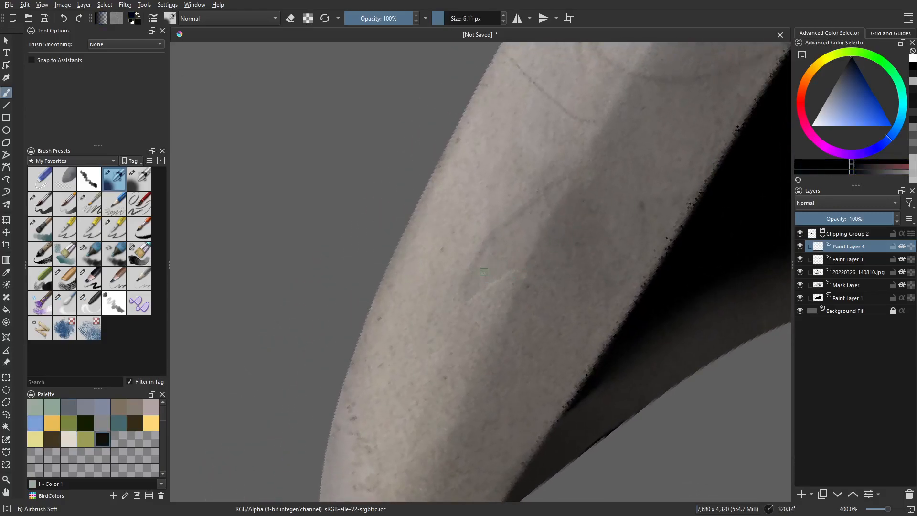
{"action": "left_click_drag", "start_coordinate": [468, 292], "coordinate": [489, 249]}
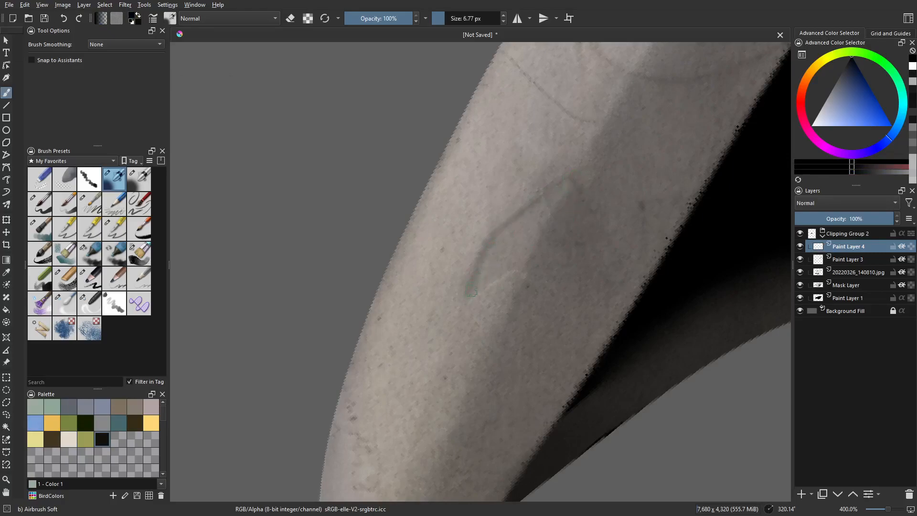
- Undo the last stroke, reduce the airbrush to about 3 px, and complete the thin dark teardrop outline near the front end
{"action": "key", "text": "bracketleft"}
{"action": "key", "text": "bracketleft"}
{"action": "key", "text": "bracketleft"}
{"action": "key", "text": "bracketleft"}
{"action": "key", "text": "bracketleft"}
{"action": "key", "text": "bracketleft"}
{"action": "key", "text": "ctrl+z"}
{"action": "left_click_drag", "start_coordinate": [628, 235], "coordinate": [605, 240]}
{"action": "scroll", "coordinate": [669, 324], "scroll_direction": "down", "scroll_amount": 2}
{"action": "left_click_drag", "start_coordinate": [669, 323], "coordinate": [458, 330]}
{"action": "scroll", "coordinate": [494, 334], "scroll_direction": "down", "scroll_amount": 1}
{"action": "mouse_move", "coordinate": [543, 317]}
{"action": "left_mouse_down"}
{"action": "mouse_move", "coordinate": [514, 319]}
{"action": "mouse_move", "coordinate": [530, 312]}
{"action": "left_mouse_up"}
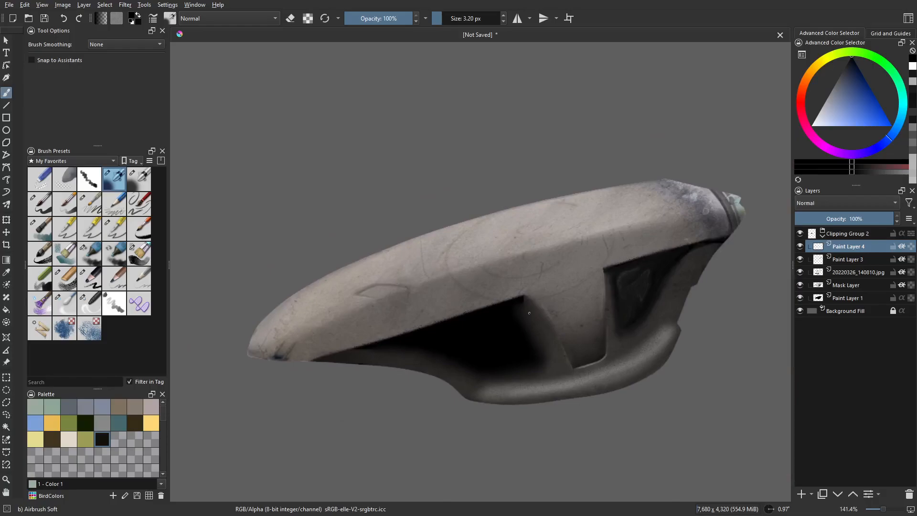